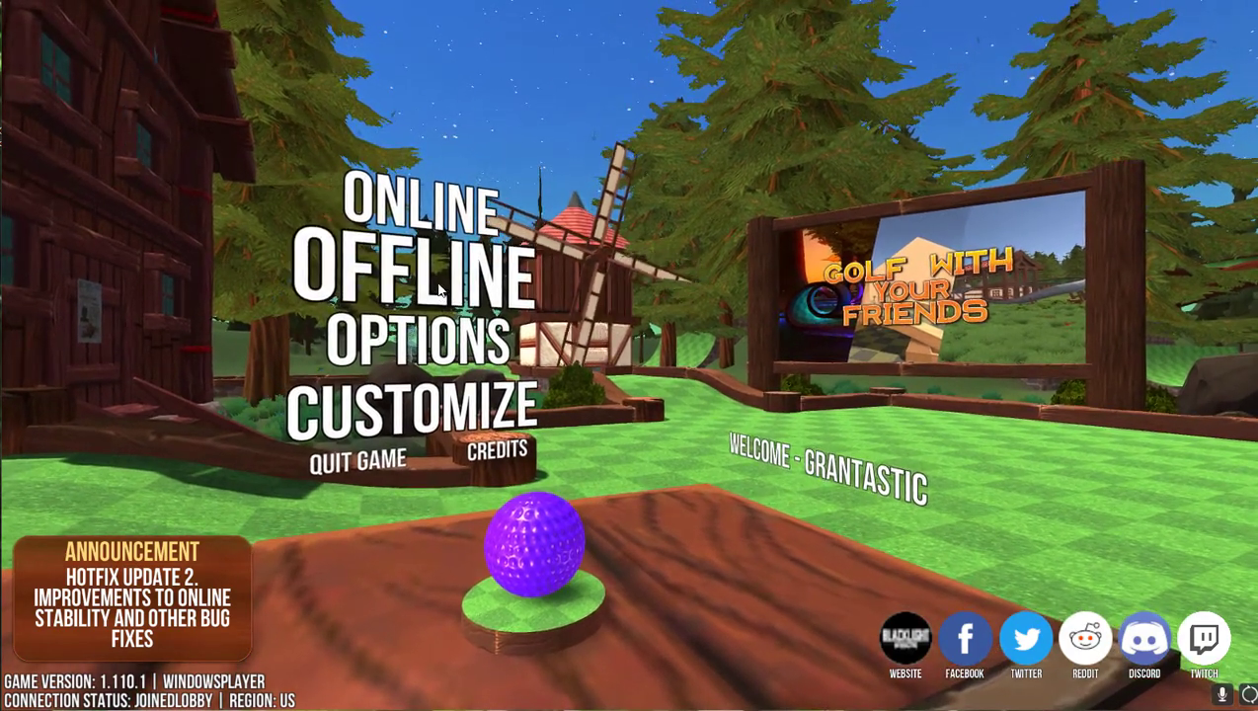
Open the offline level editor with a new map and dismiss its welcome notice.
click(440, 277)
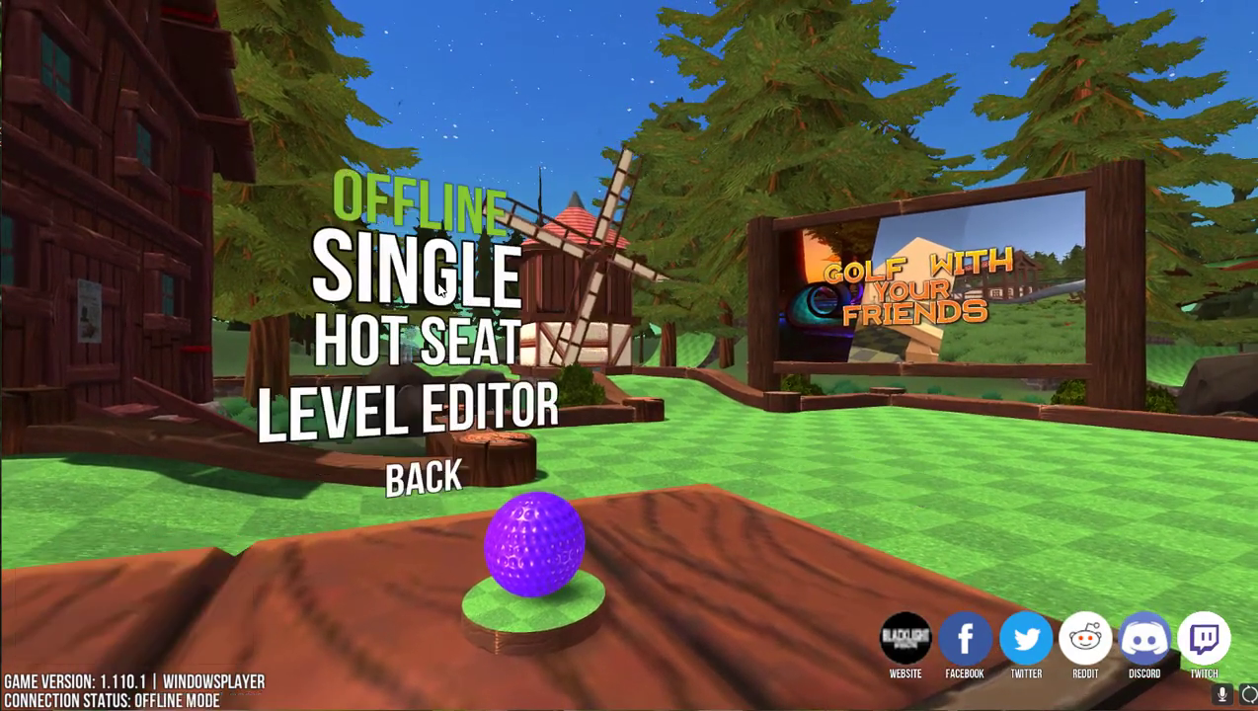
click(457, 419)
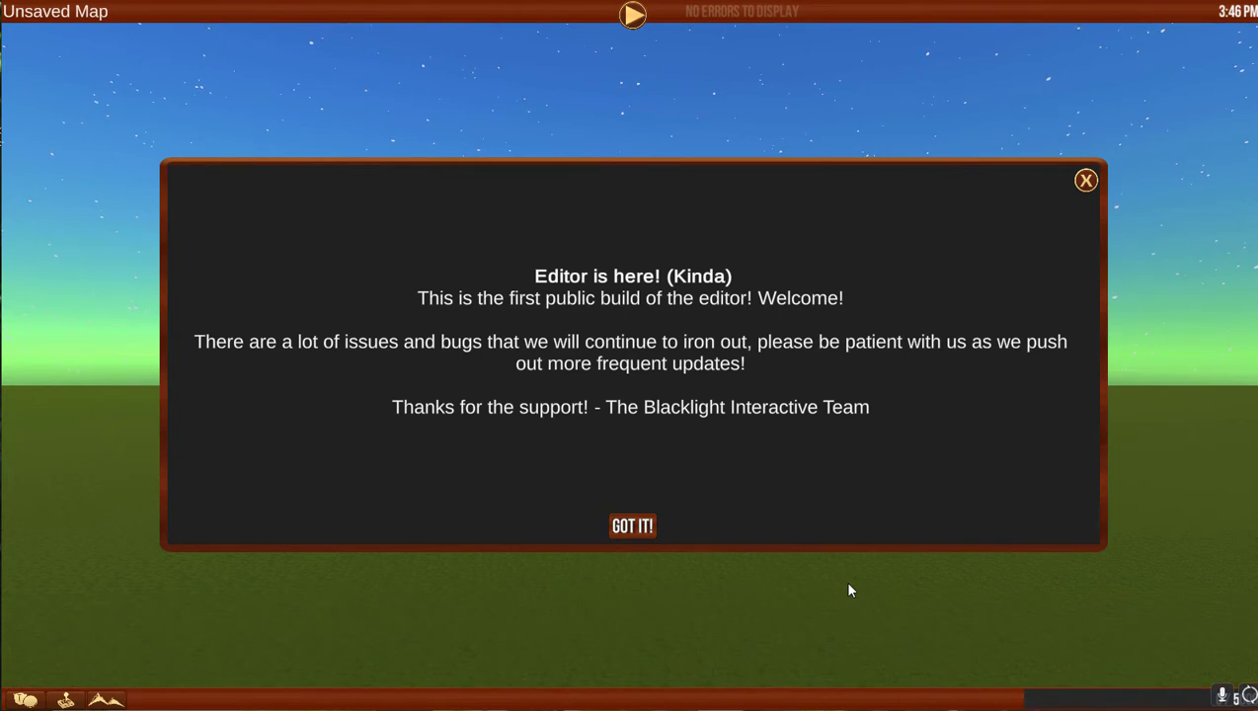
click(1086, 180)
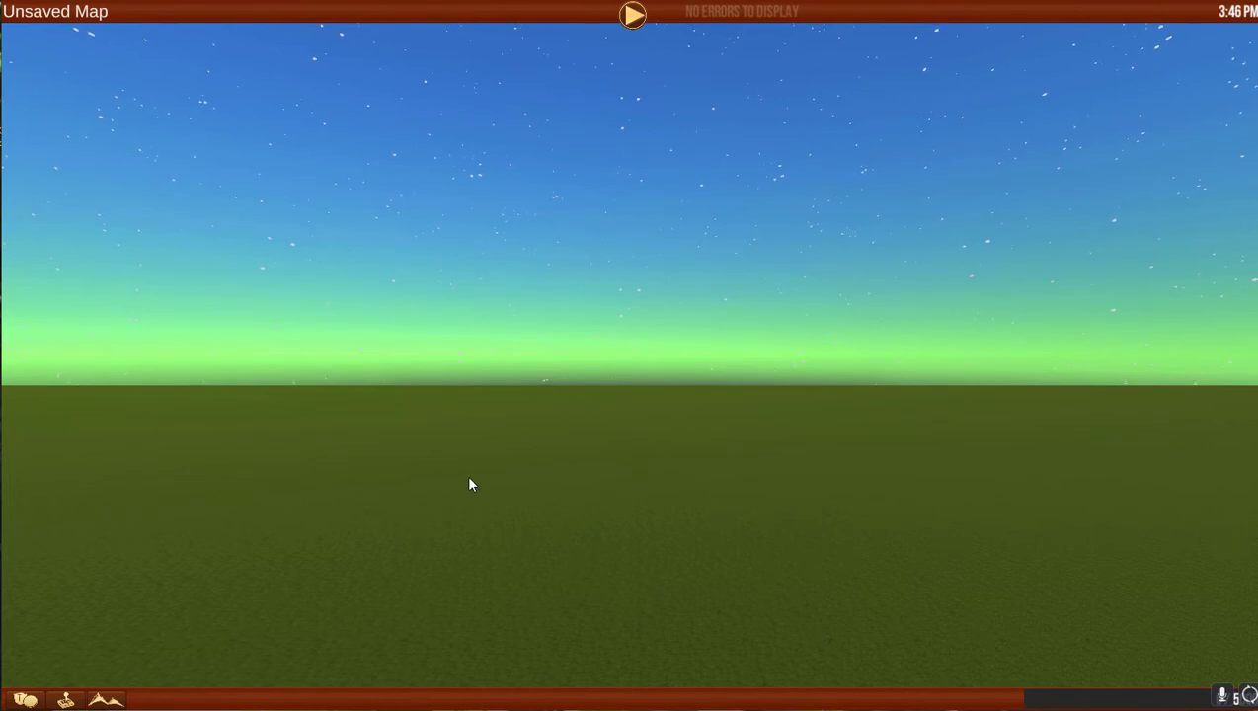
Look around the empty map, flying over the open grass and turning towards the fence and hills.
right_drag(538, 442, 774, 349)
right_drag(481, 356, 592, 183)
right_drag(137, 518, 137, 518)
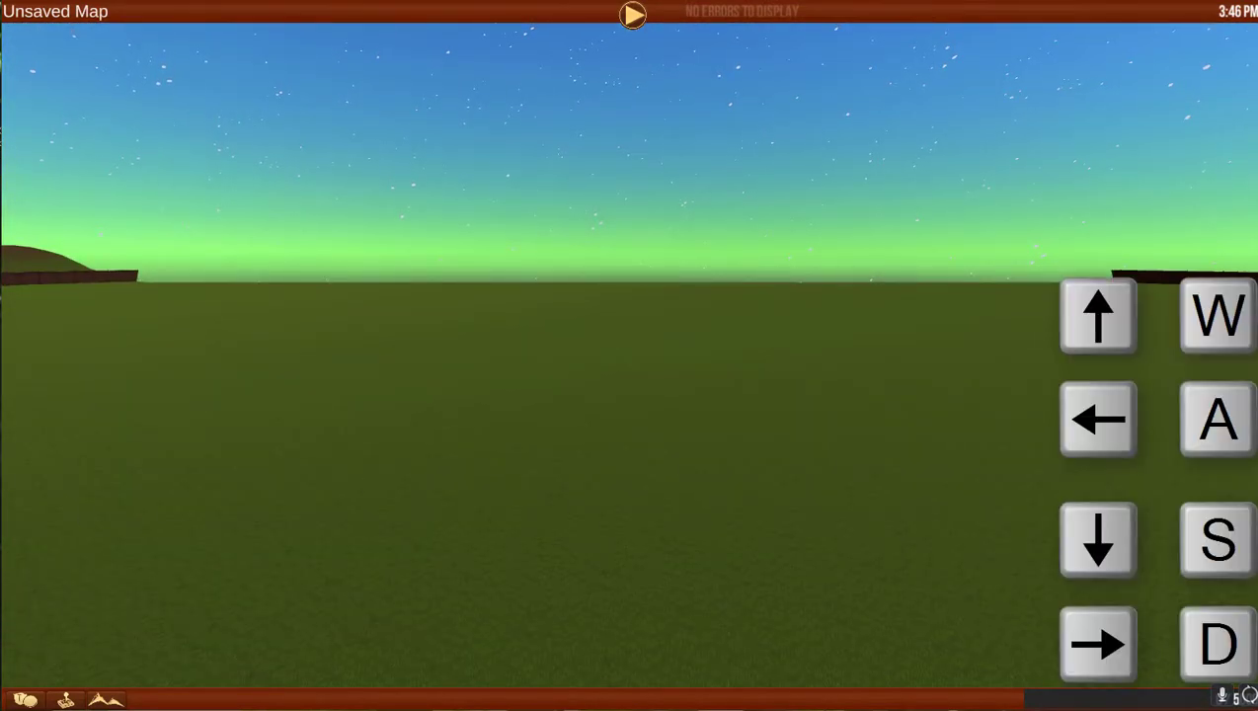
key(s)
key(a)
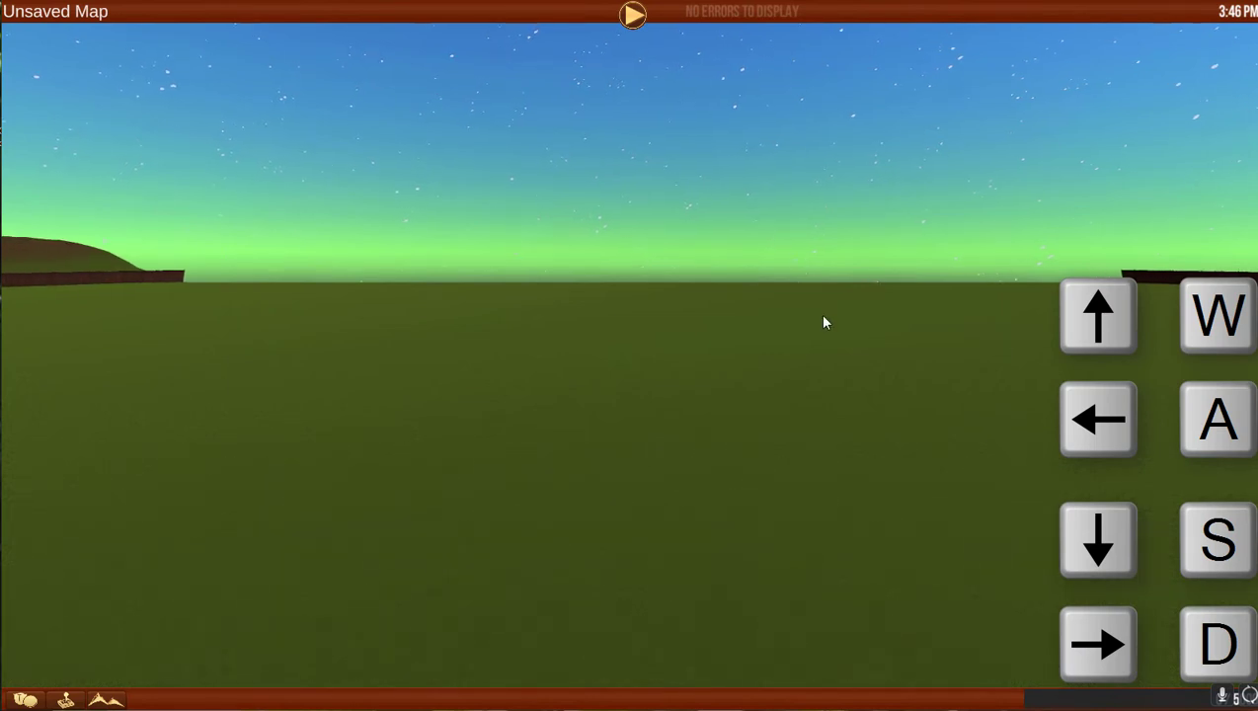
key(w)
key(d)
key(a)
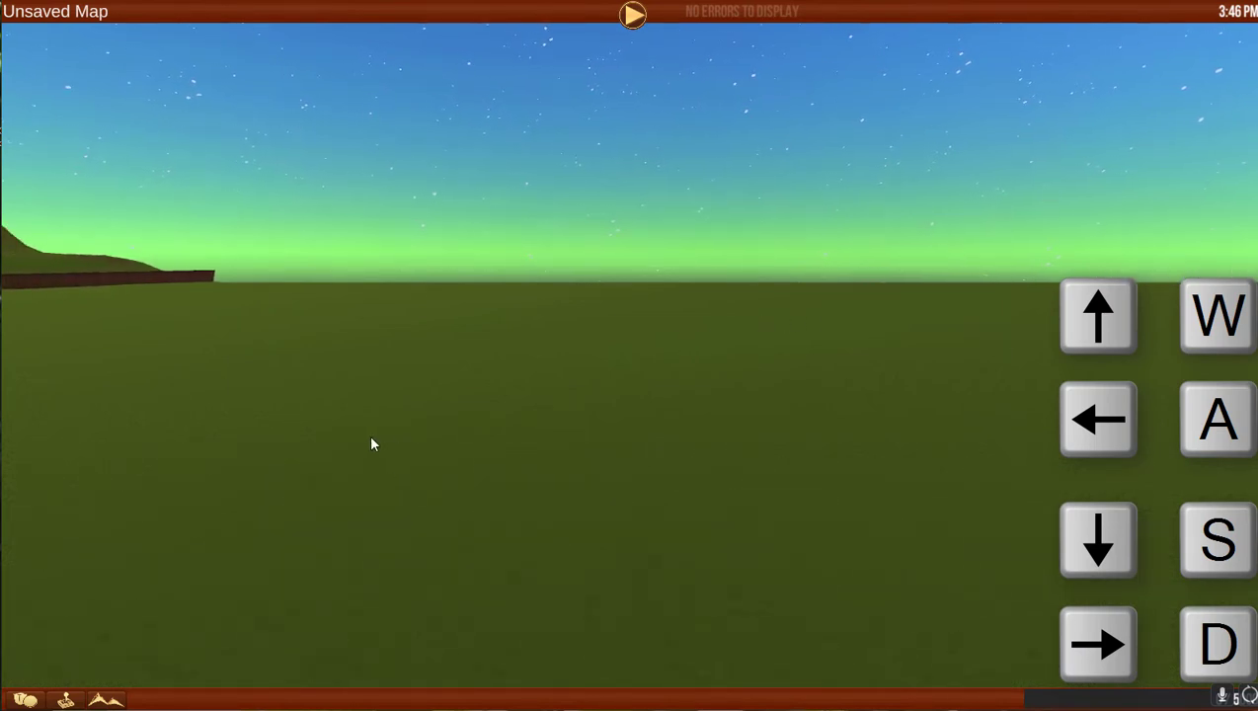
key(Left)
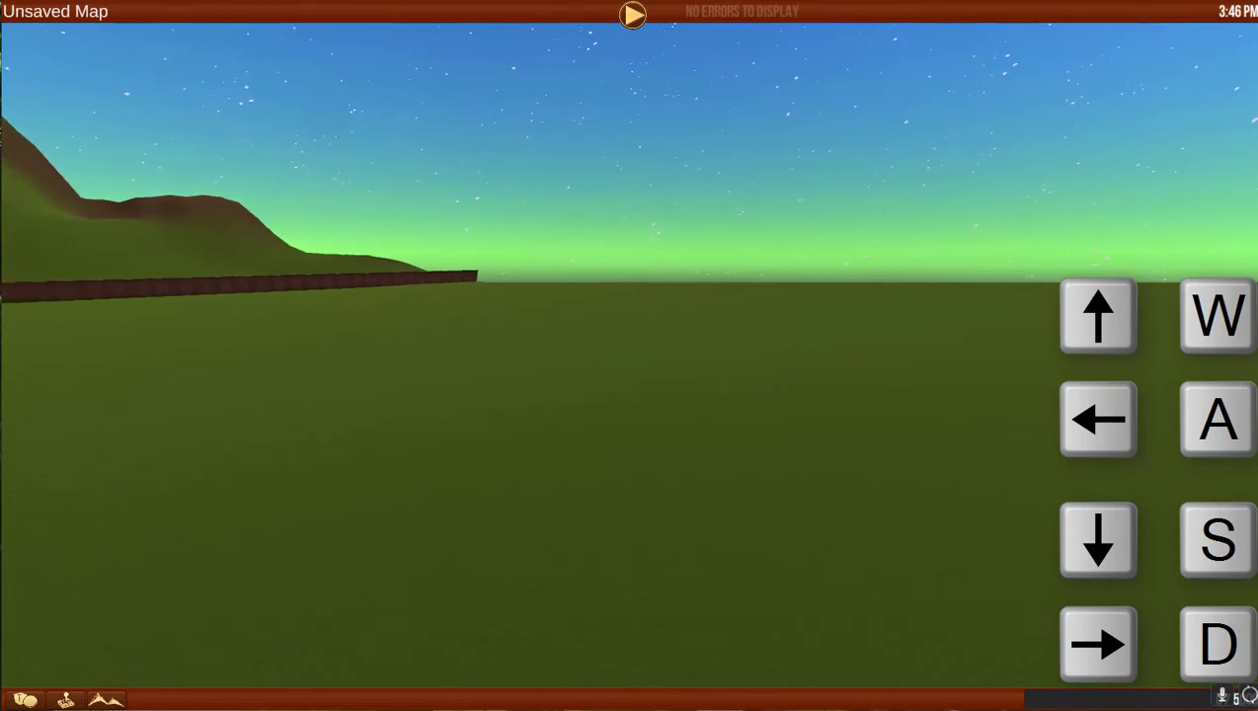
right_drag(633, 352, 815, 440)
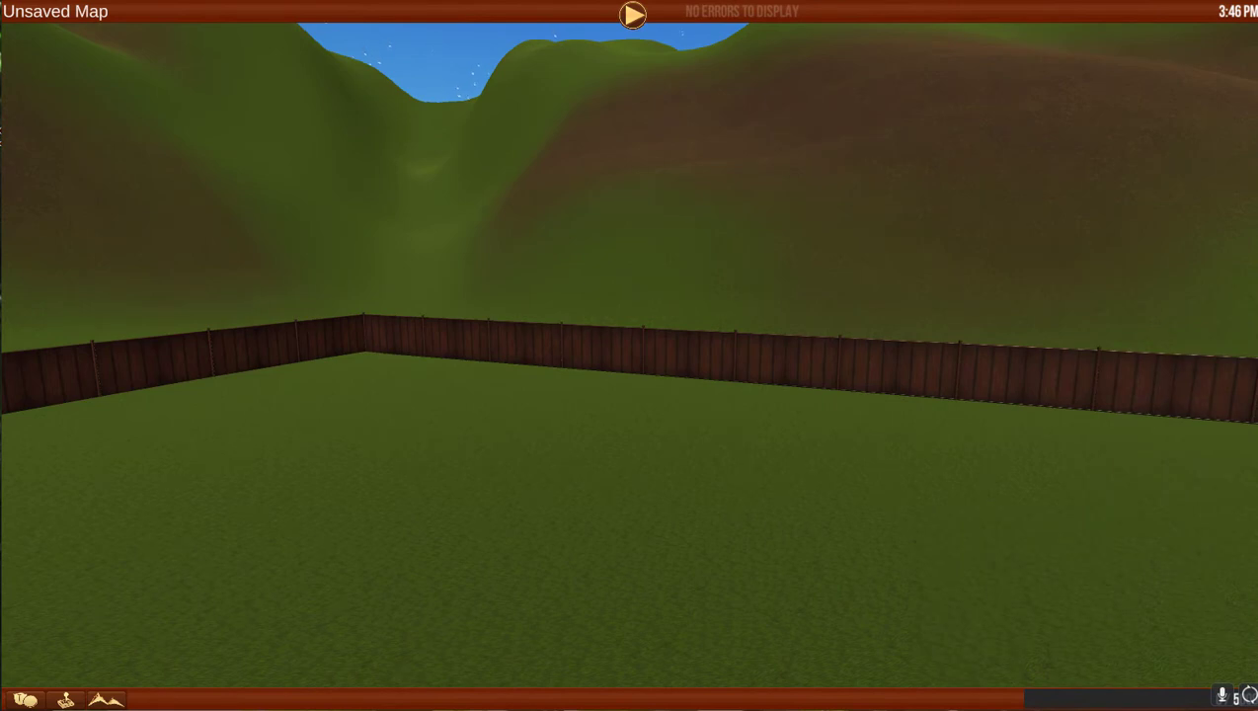
right_drag(815, 440, 978, 423)
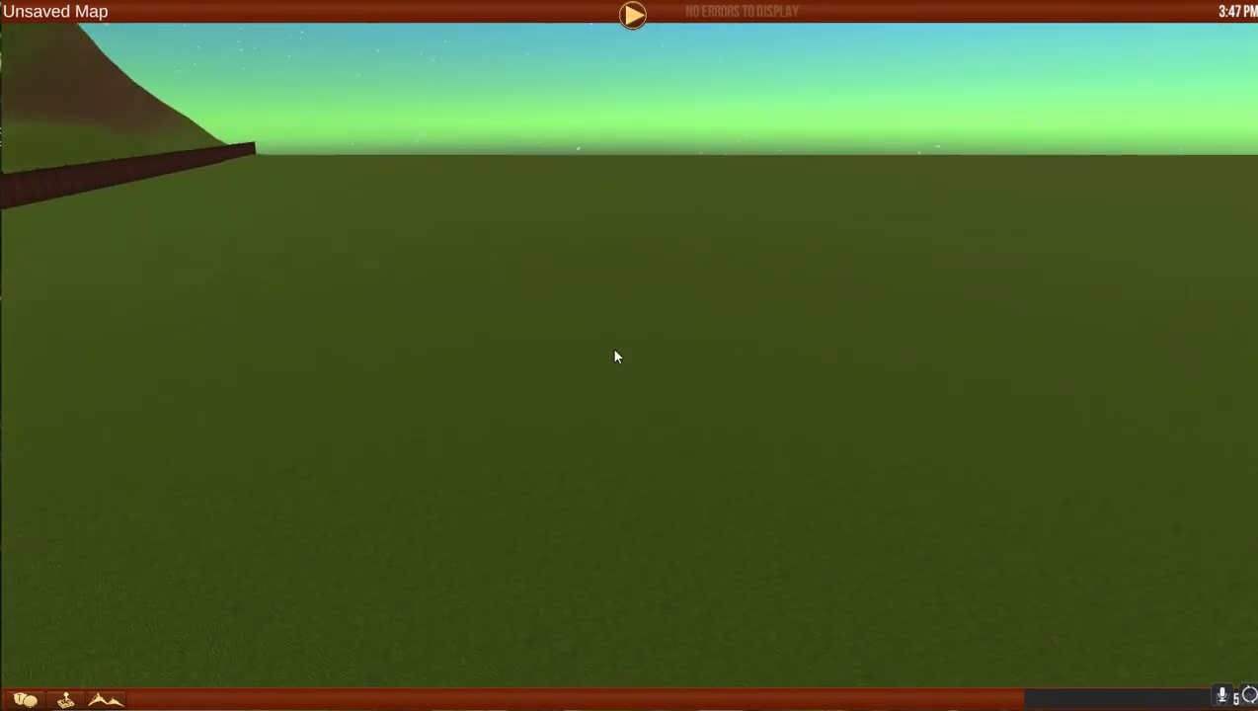
Place a 6x6_Base_Forest tile on the empty map at about X -180, Y 4, Z 212.
click(26, 699)
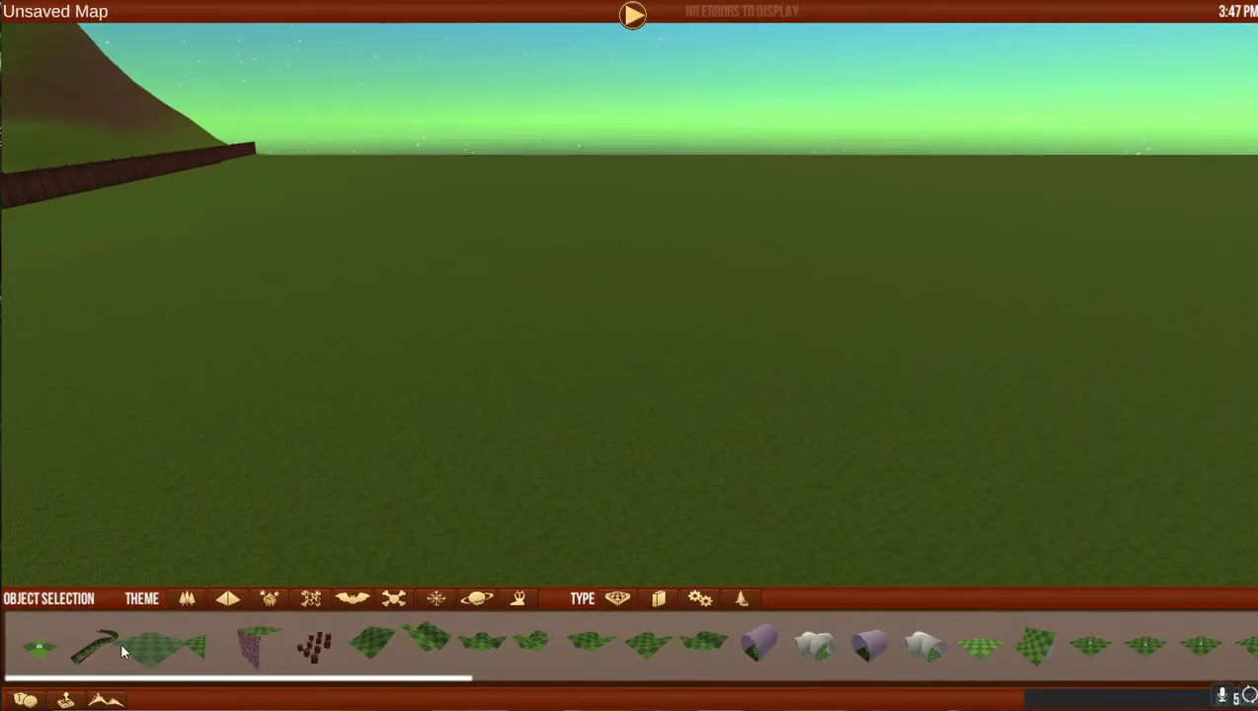
click(153, 647)
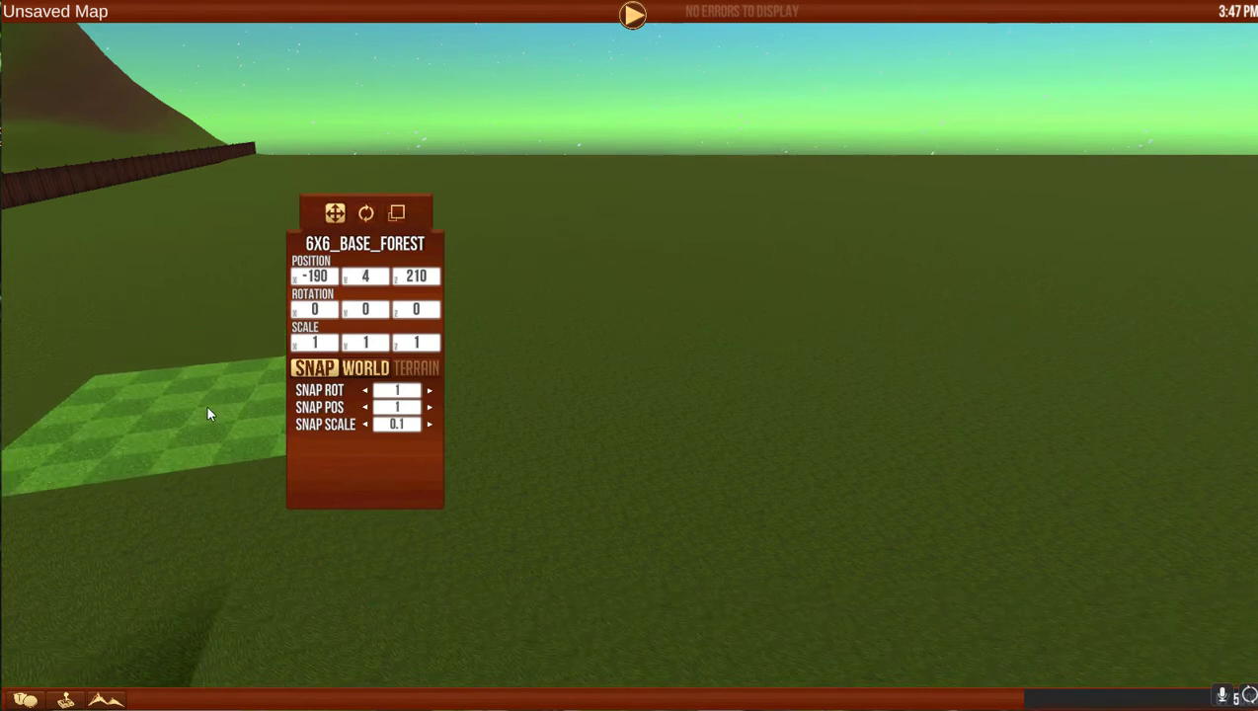
click(198, 367)
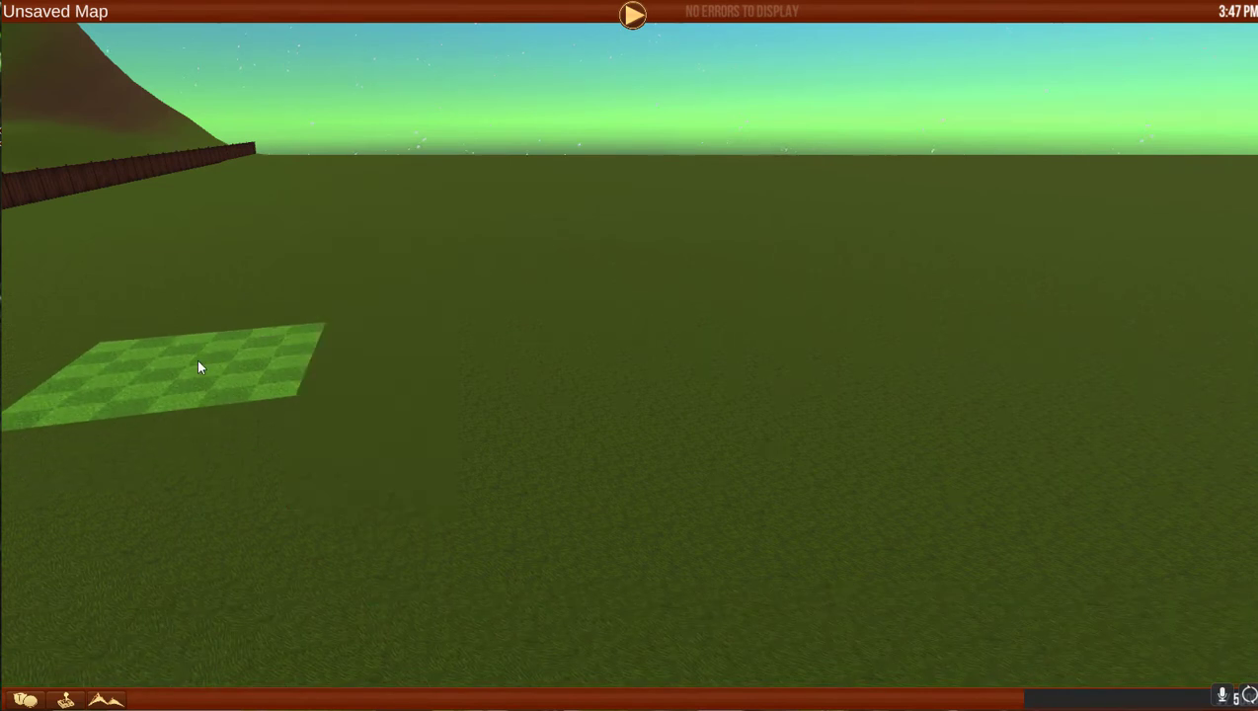
click(198, 367)
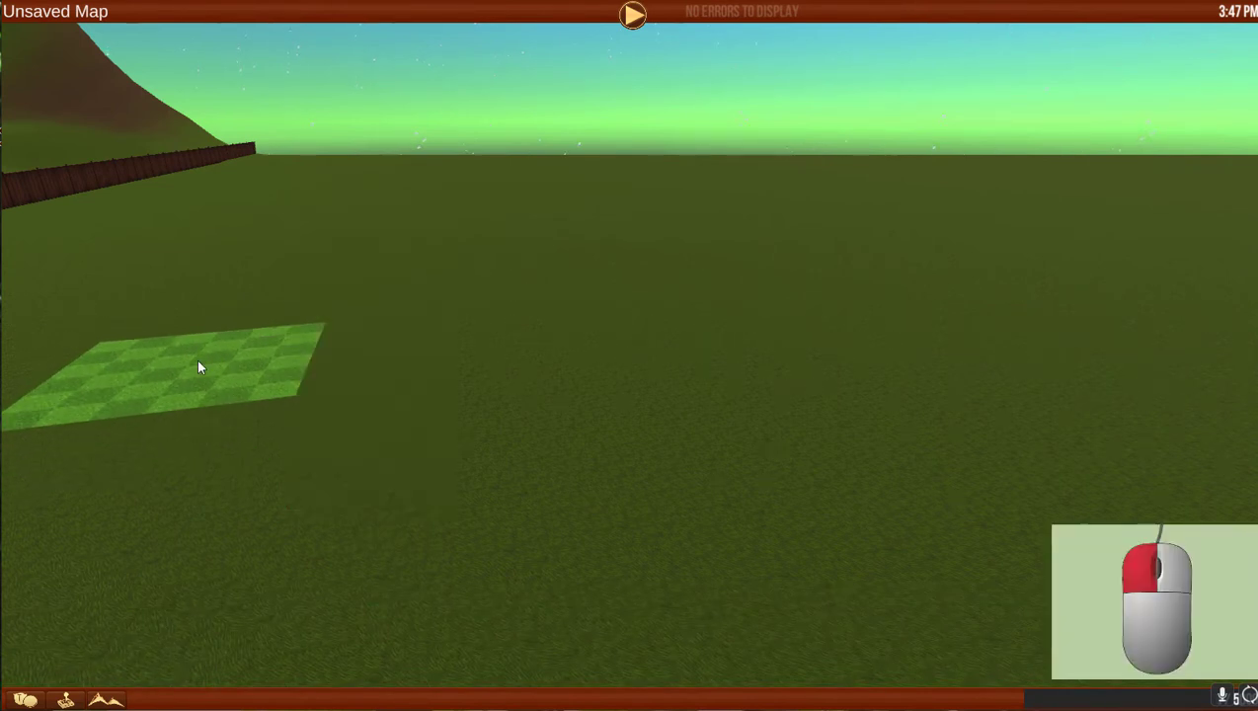
Place a 6x6HoleFlat_Base_Forest tile directly against the edge of the existing base tile.
key(a)
mouse_move(124, 657)
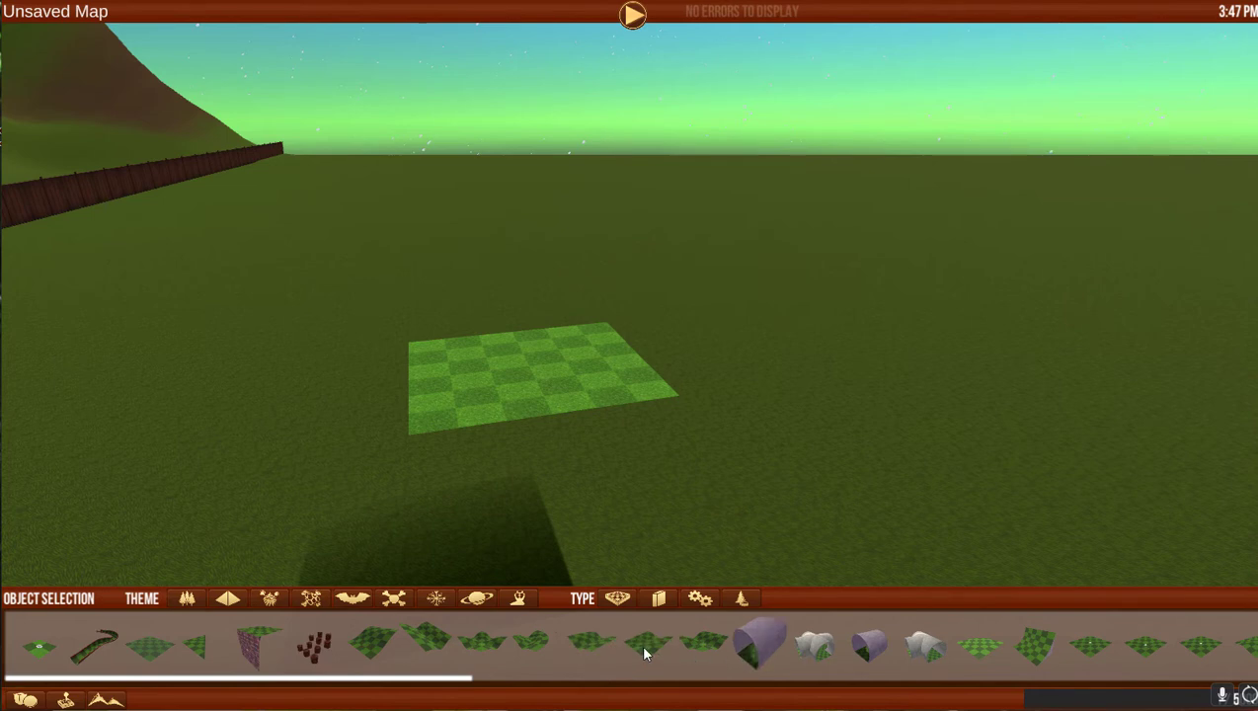
click(1086, 644)
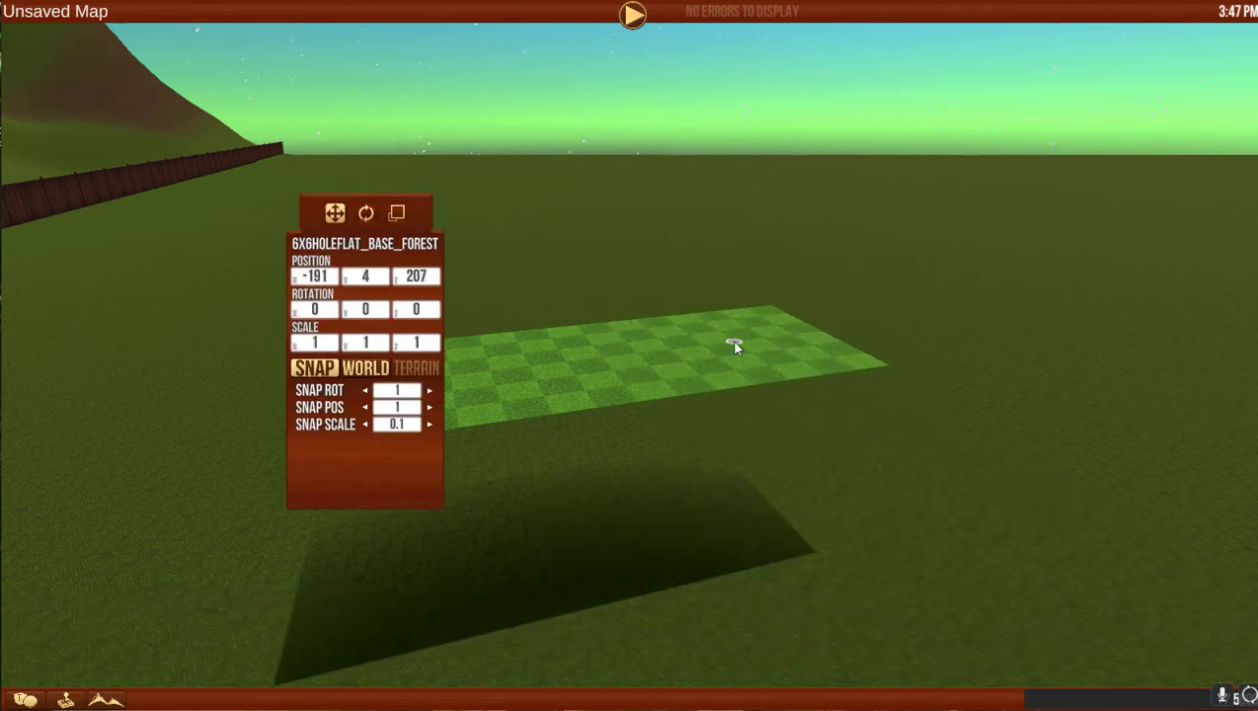
click(732, 341)
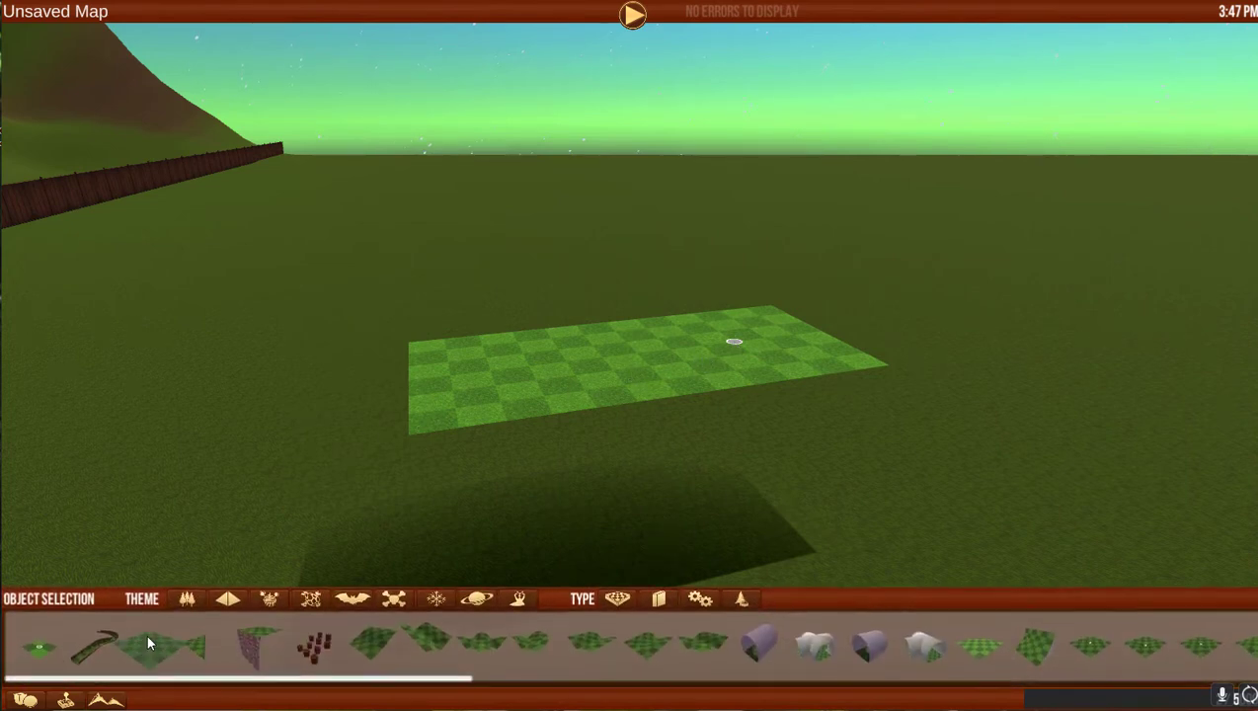
Place another 6x6_Base_Forest tile beyond the hole tile with snapping turned off, at about X -180.13, Z 200.147.
click(146, 633)
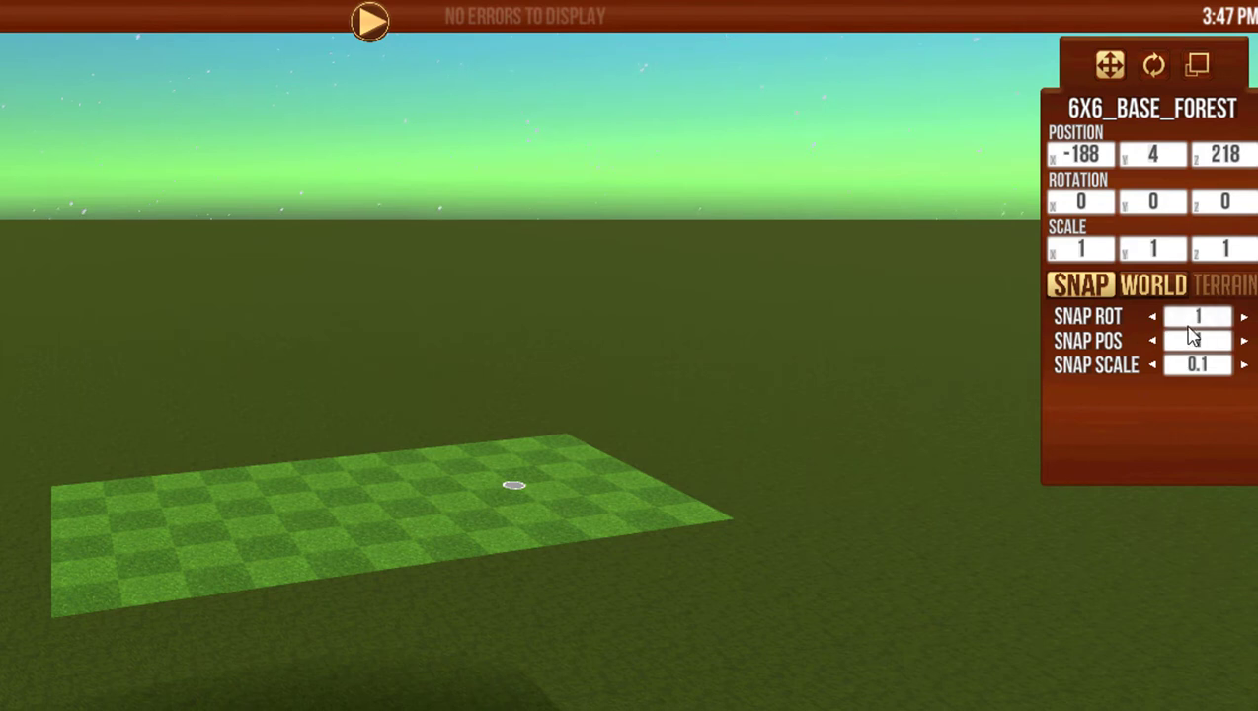
text(1)
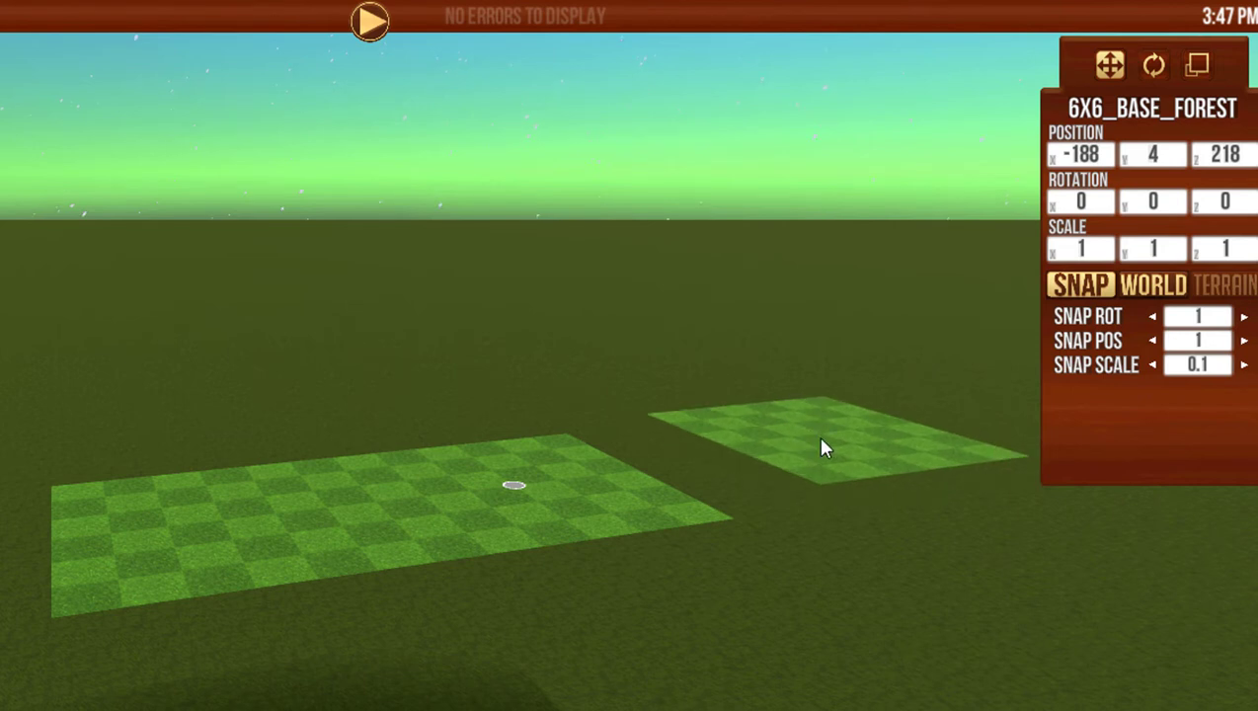
click(1055, 288)
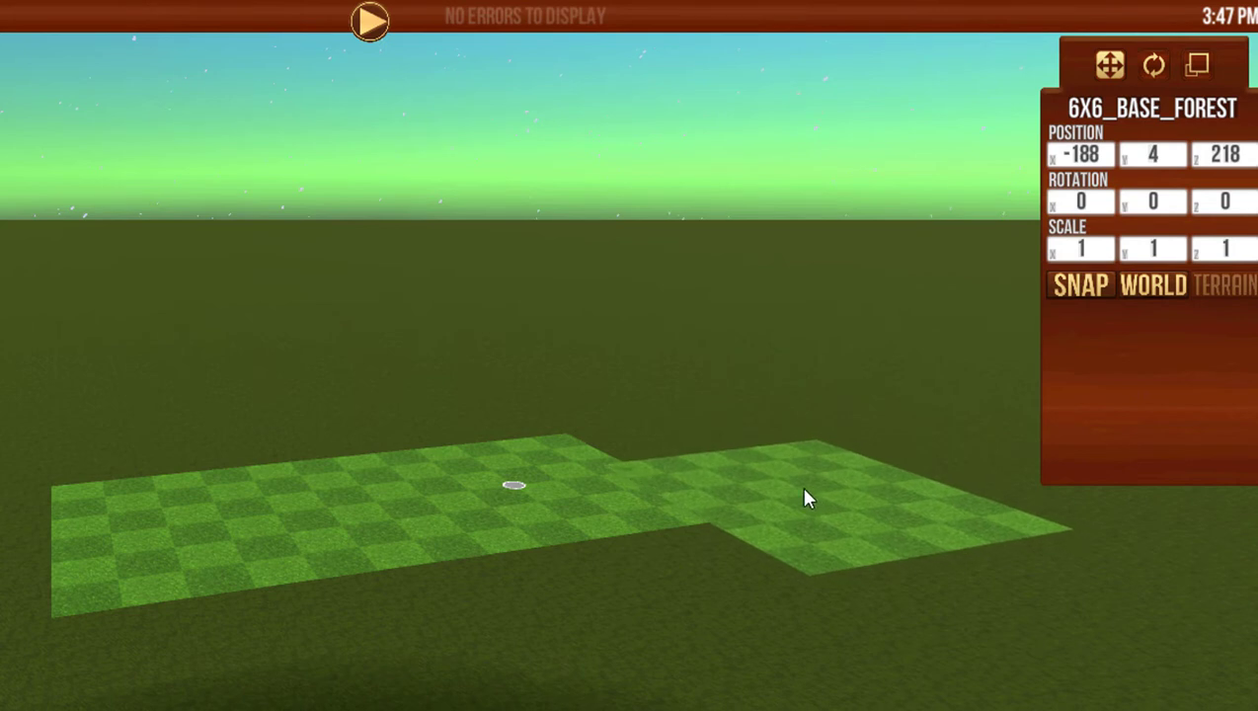
click(752, 461)
click(755, 463)
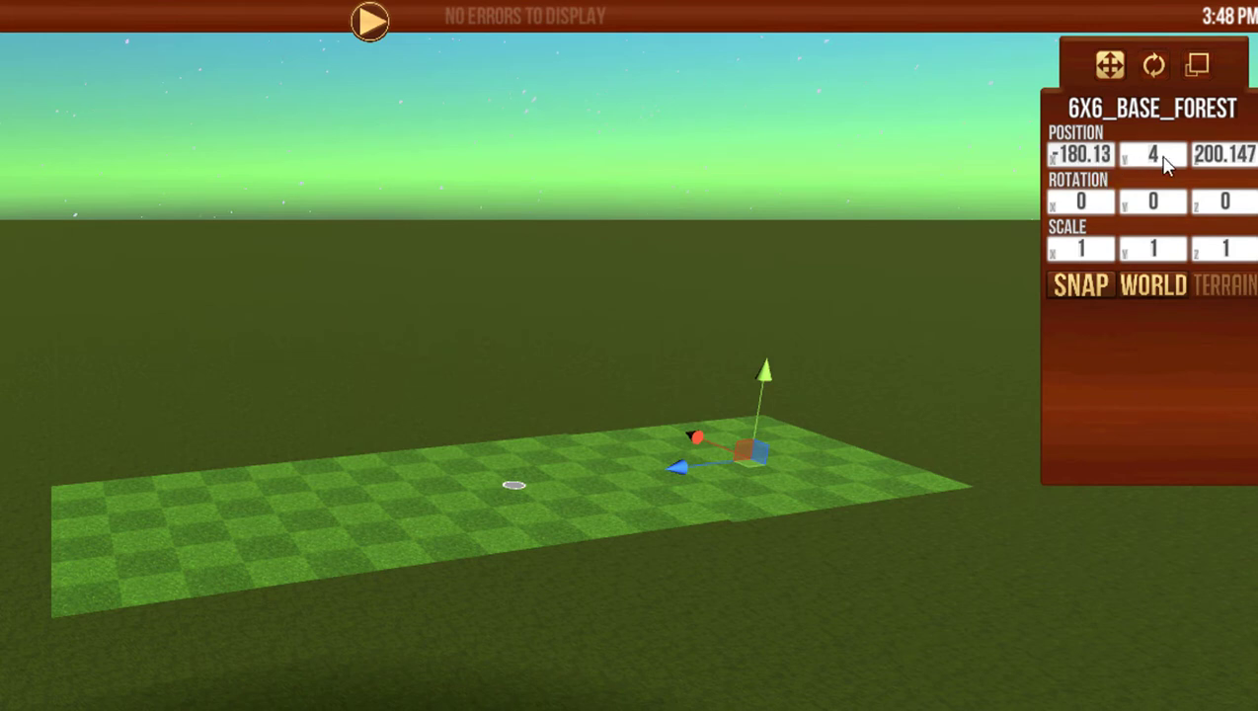
Turn snapping back on and align the newest base tile to X -180, Y 4, Z 200.
click(1098, 281)
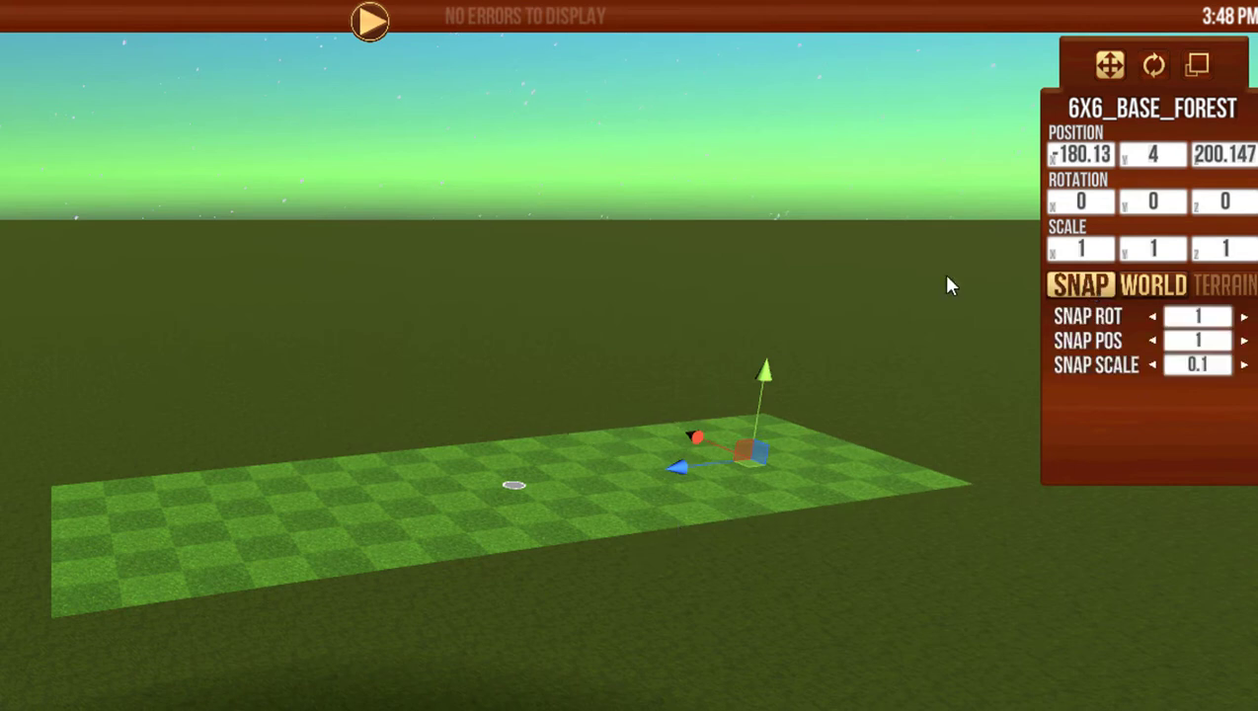
click(832, 426)
click(796, 455)
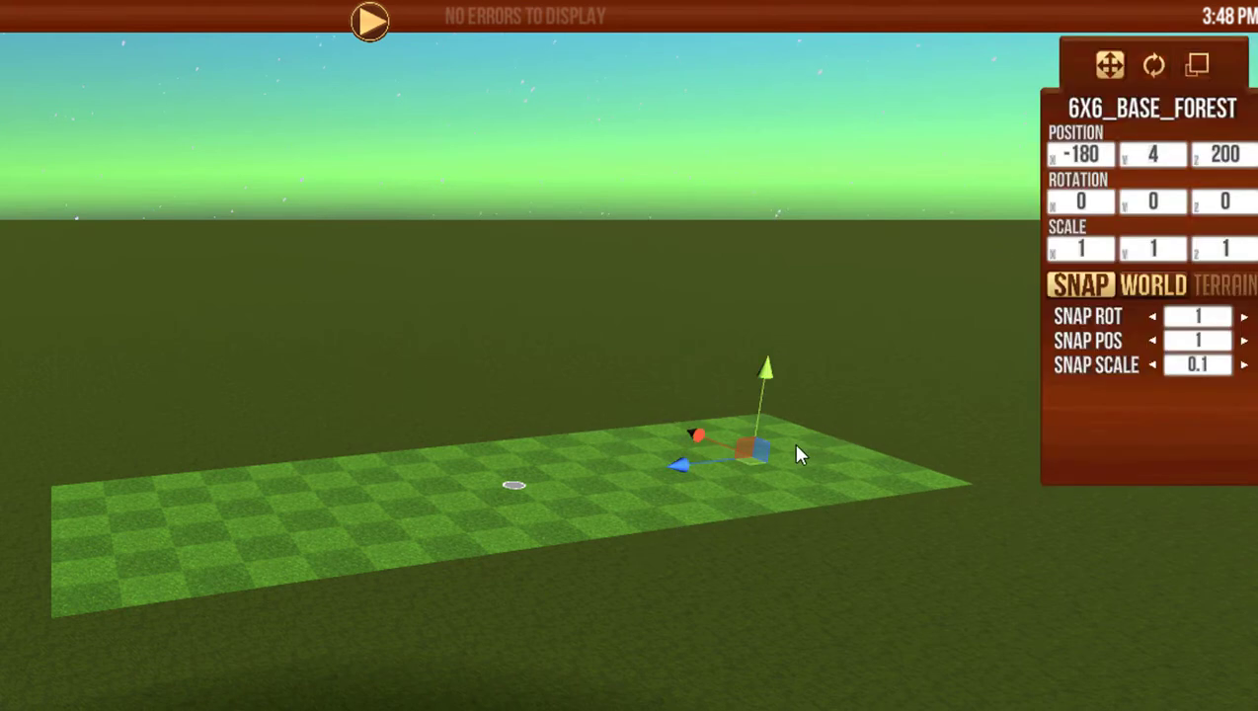
drag(703, 435, 709, 441)
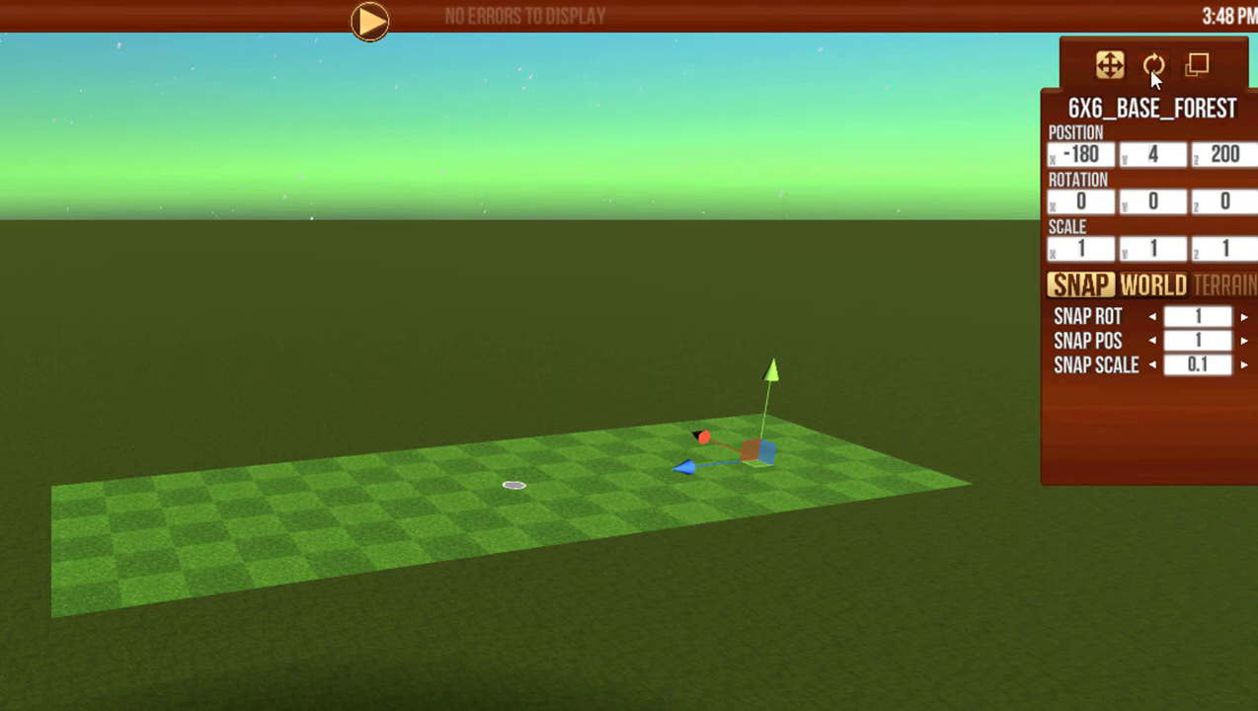
Select the first base tile, try the rotate and scale modes, and test moving it along each axis.
click(273, 506)
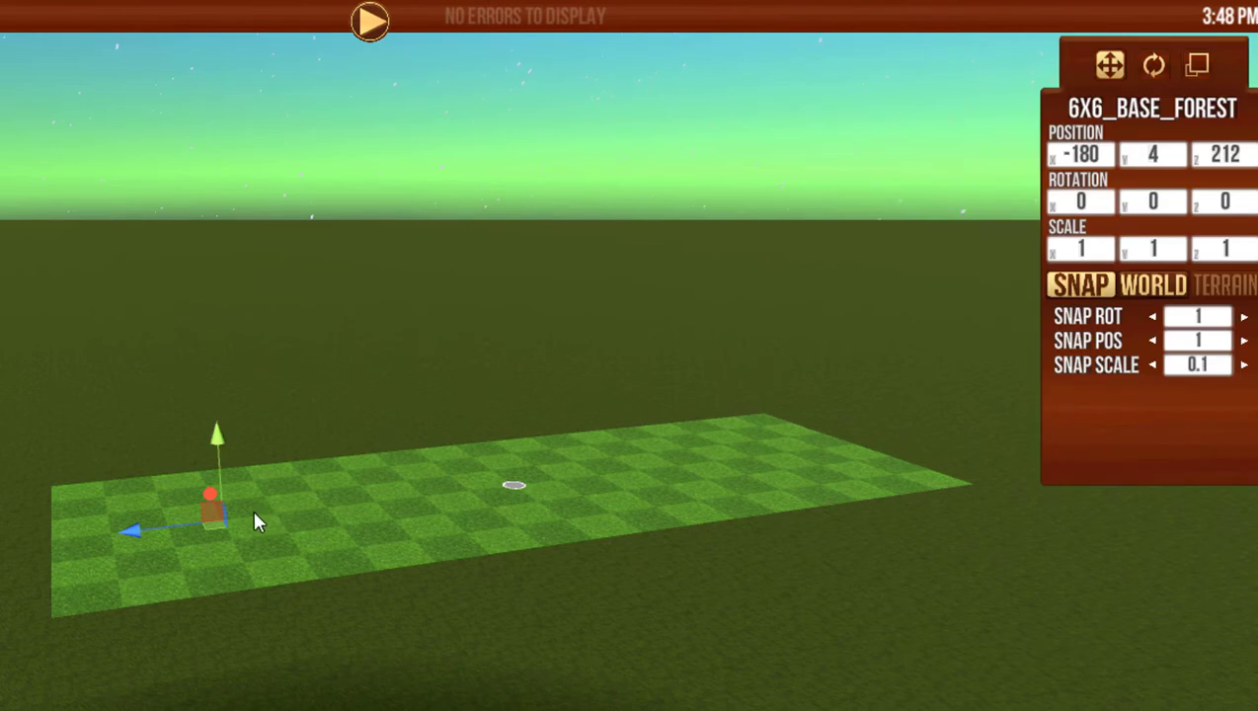
click(1156, 67)
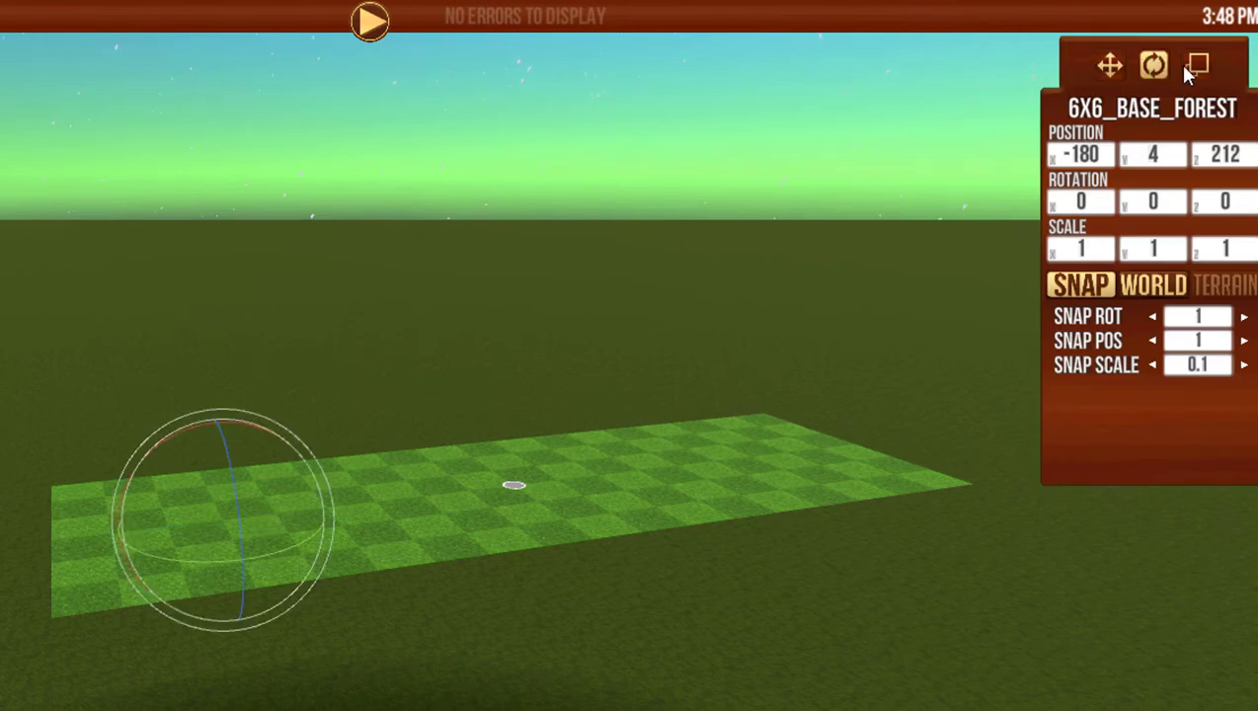
click(1196, 66)
click(1109, 69)
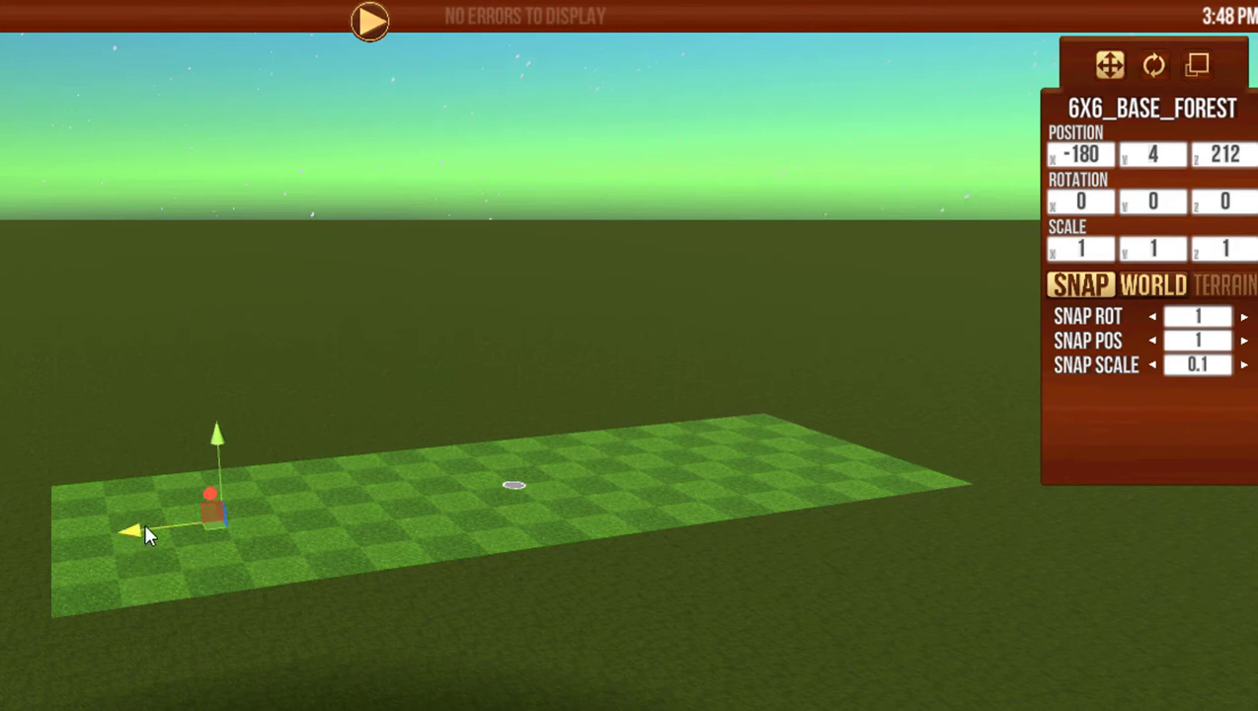
drag(146, 534, 111, 526)
drag(208, 494, 235, 556)
mouse_move(217, 434)
mouse_down()
mouse_move(196, 244)
mouse_move(214, 443)
mouse_up()
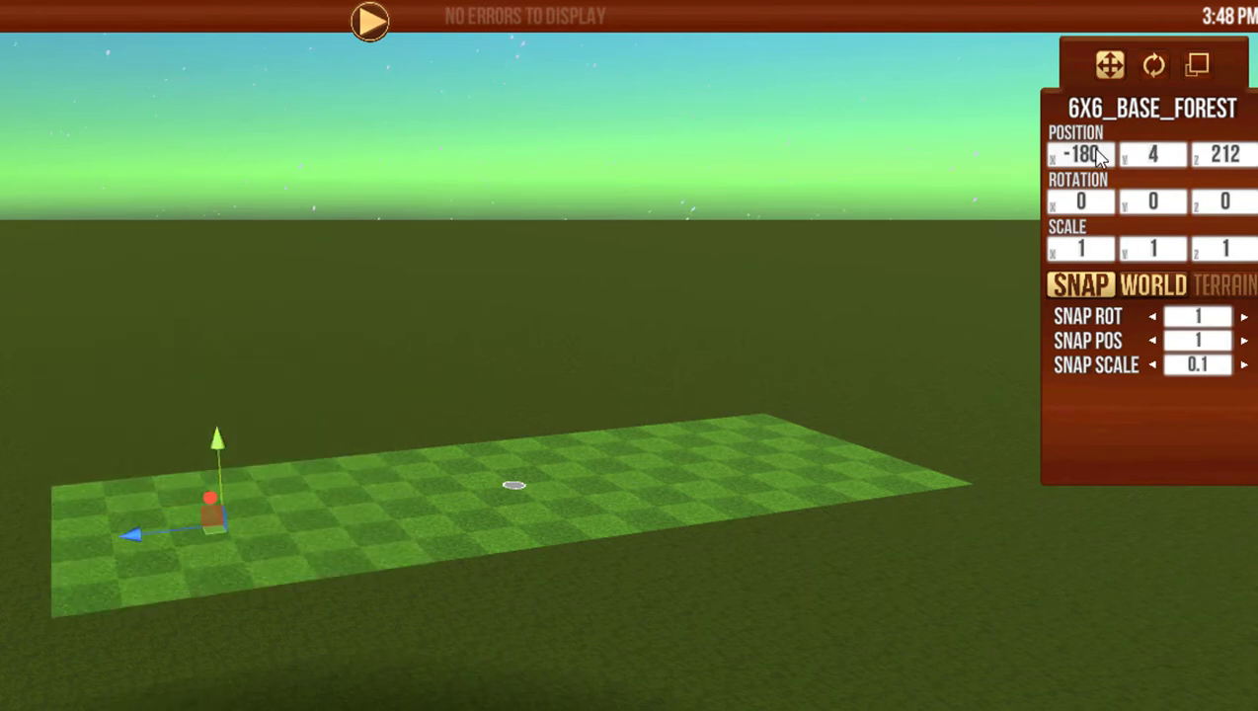
Rotate the first base tile to 90 degrees about the Y axis.
click(1154, 66)
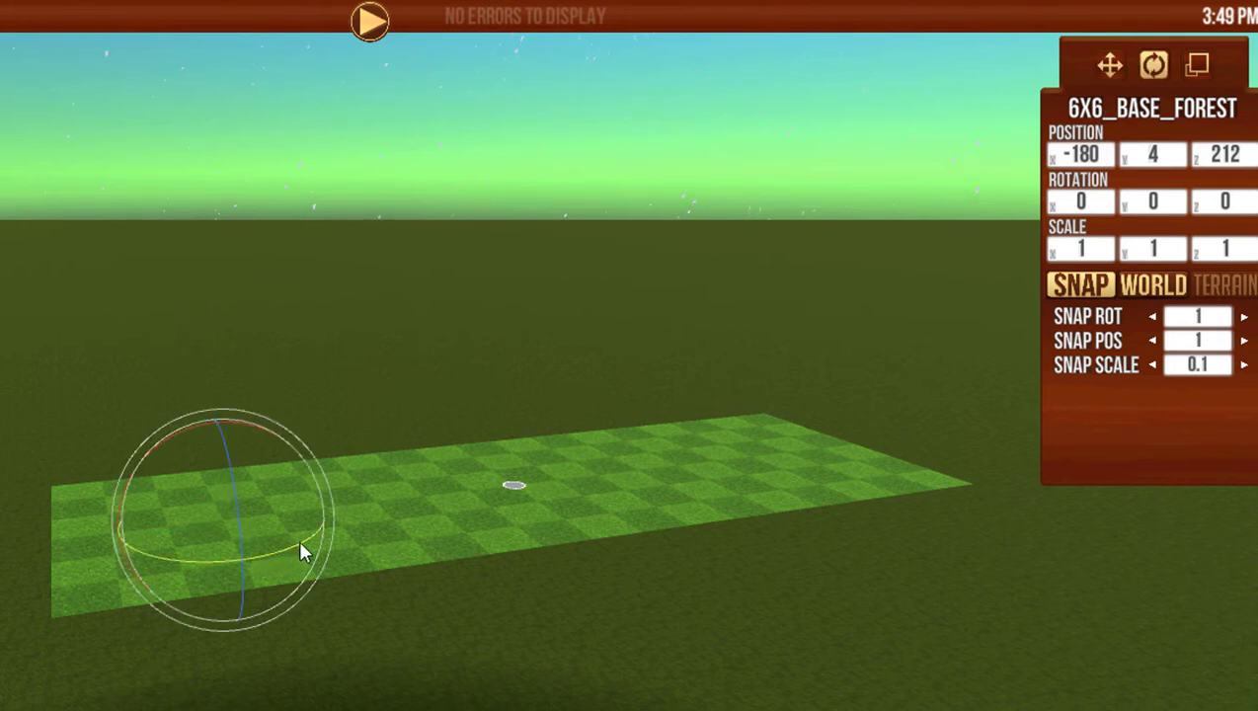
drag(299, 545, 20, 576)
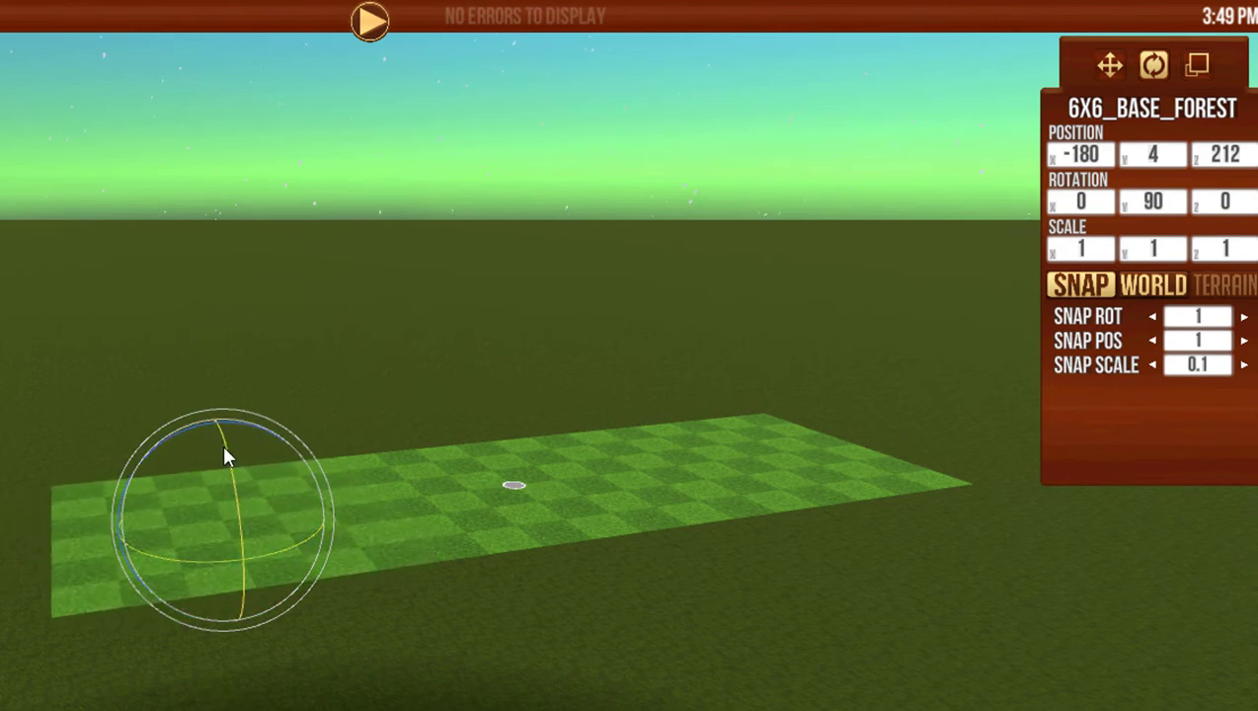
drag(225, 456, 206, 396)
Set the rotation snap to 15 and rotate the first base tile to 180 degrees about the Y axis.
click(1210, 324)
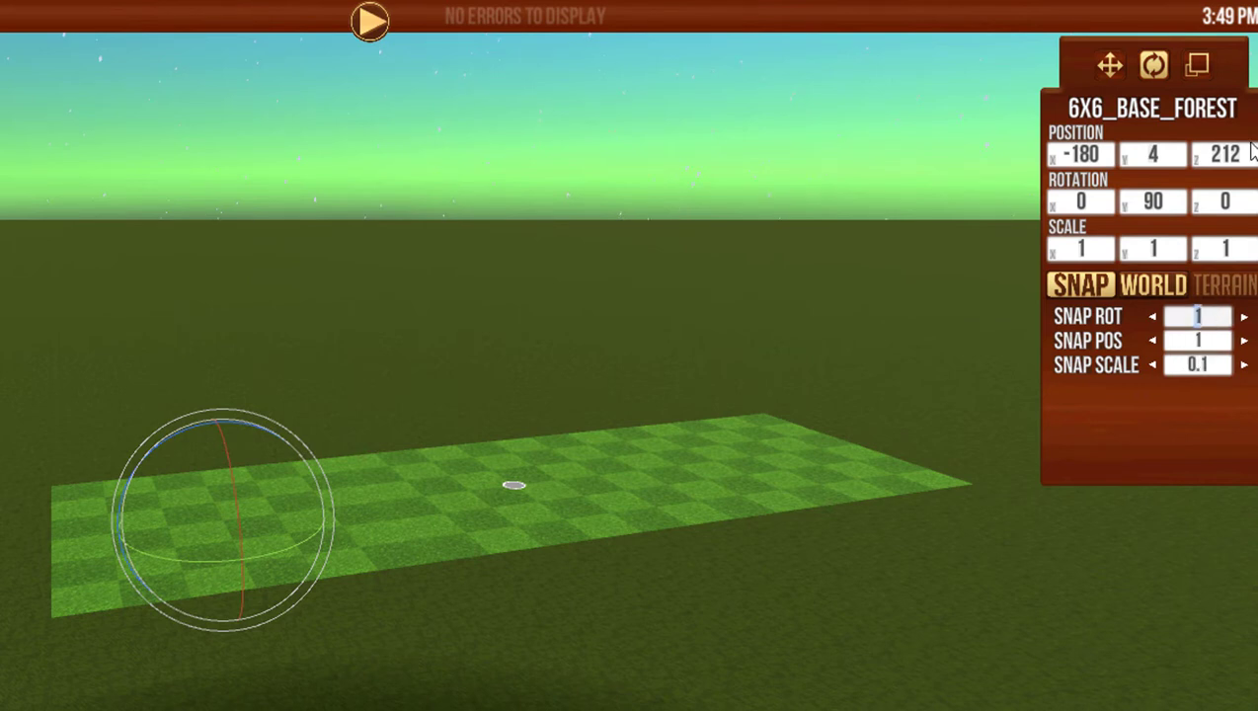
text(15)
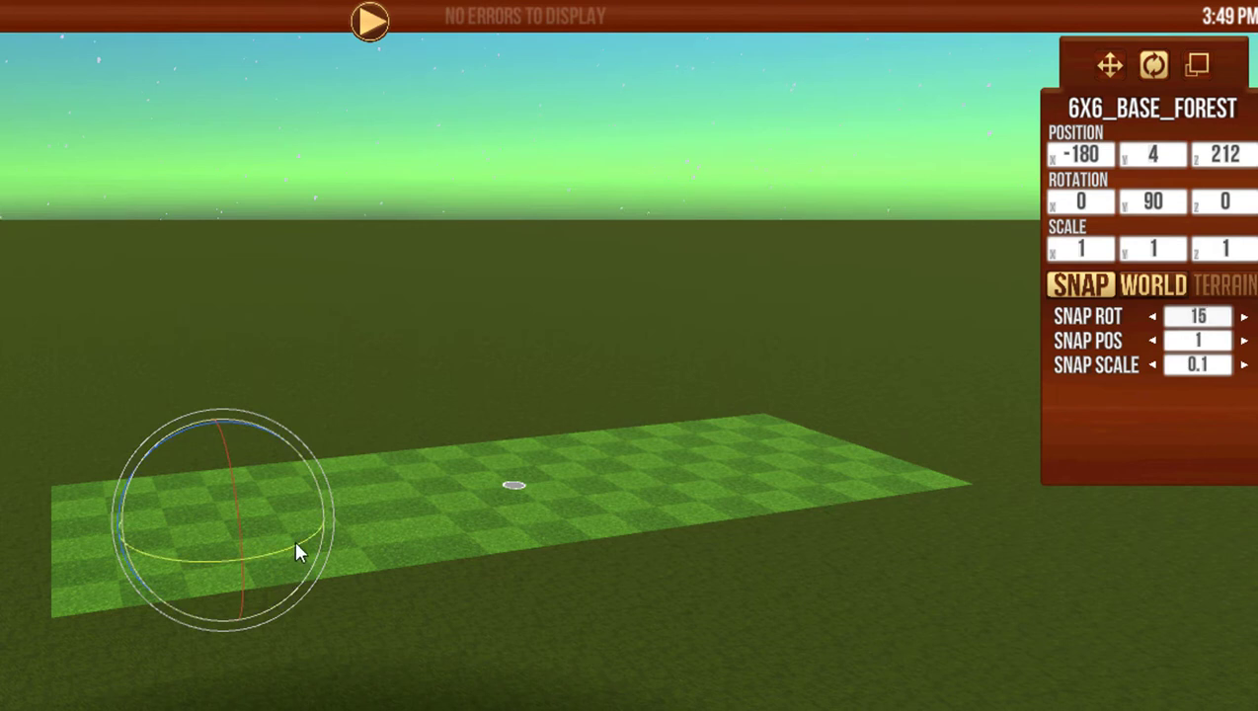
drag(296, 546, 188, 573)
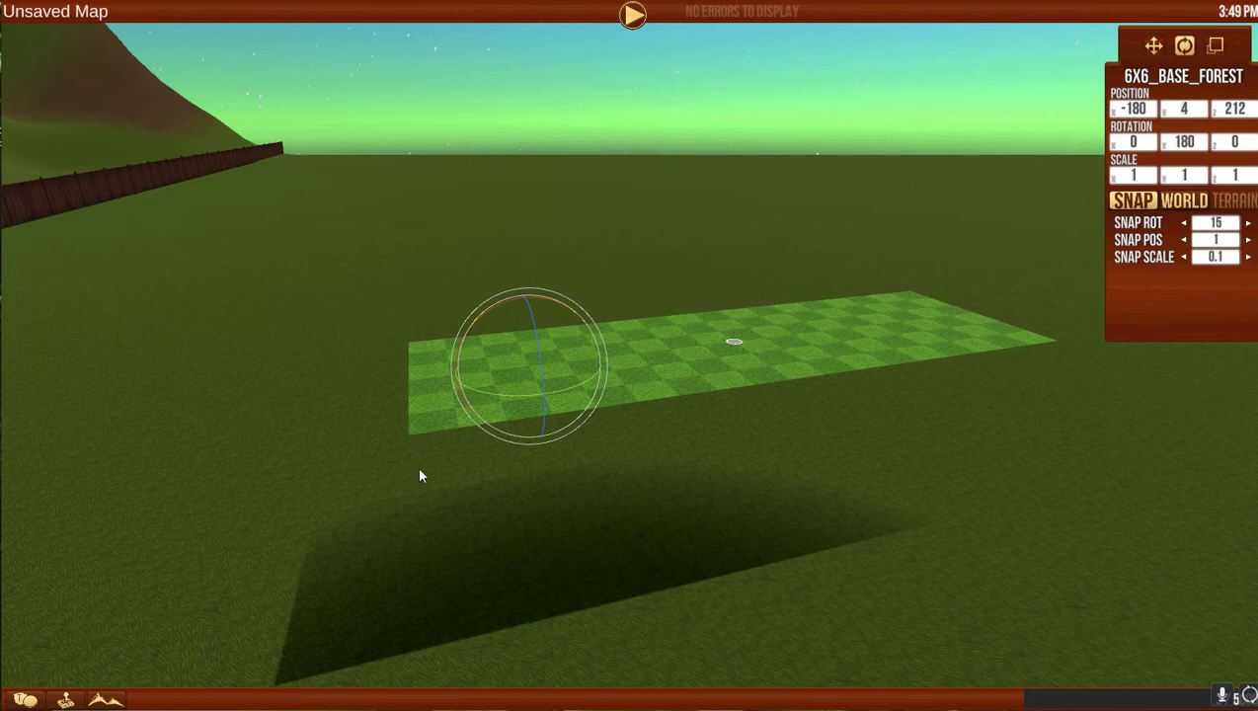
Choose the forest wooden log end piece from the wall objects and place it at the near outer corner of the first base tile.
mouse_move(449, 688)
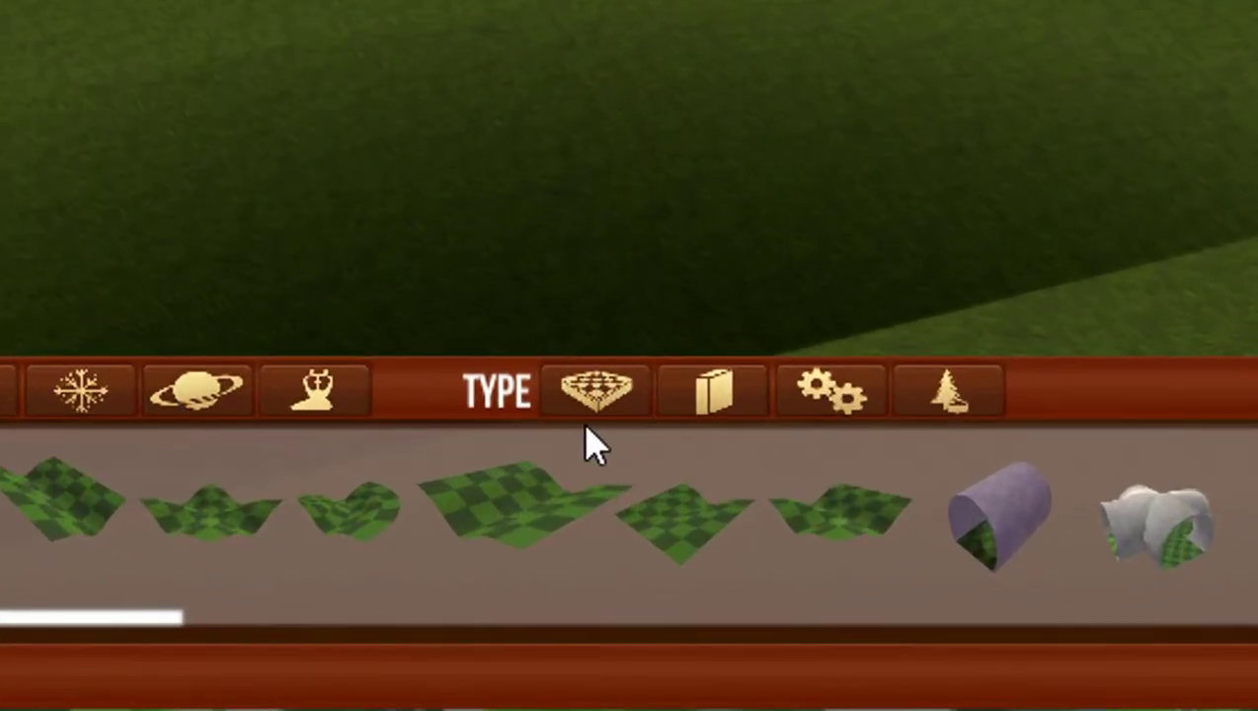
click(718, 403)
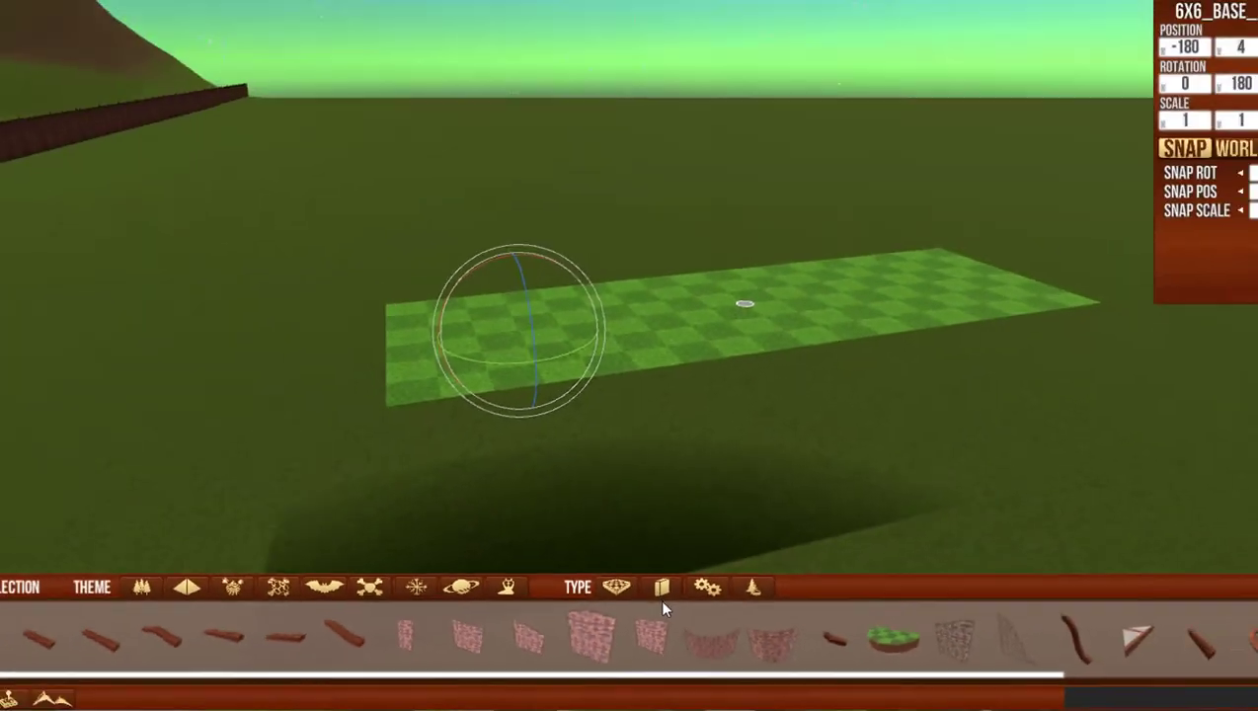
scroll(660, 632, down, 3)
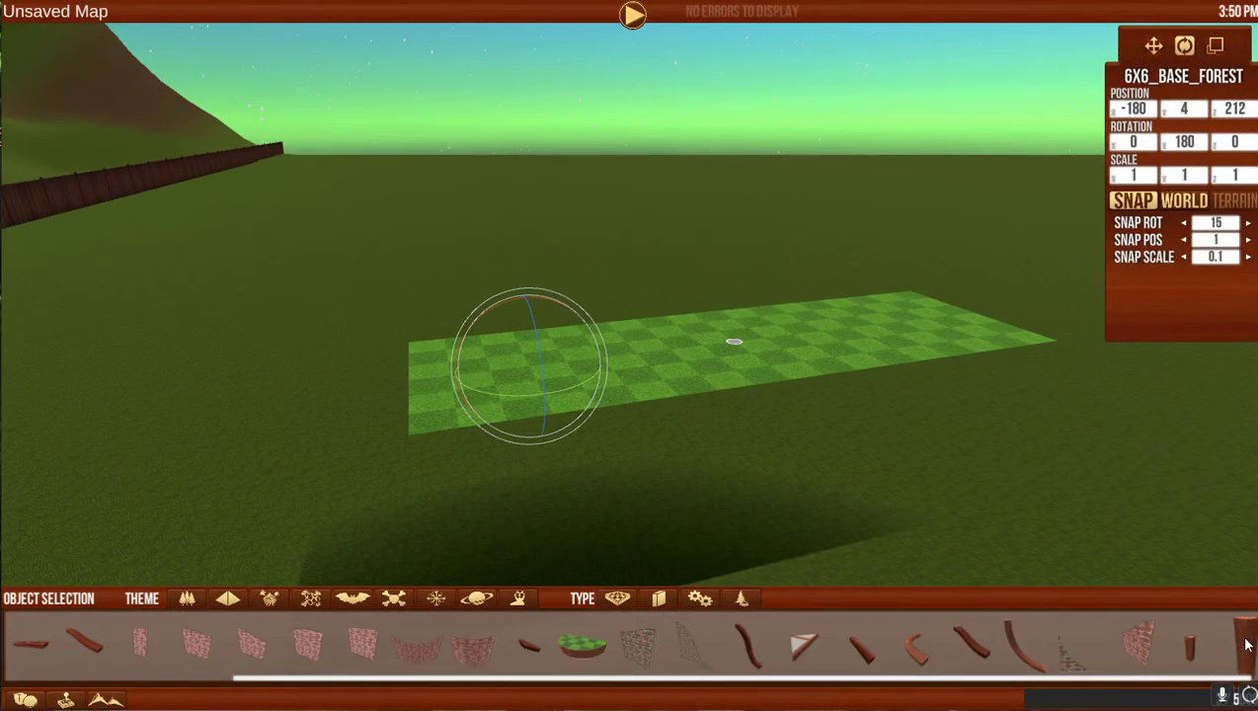
drag(1246, 643, 400, 443)
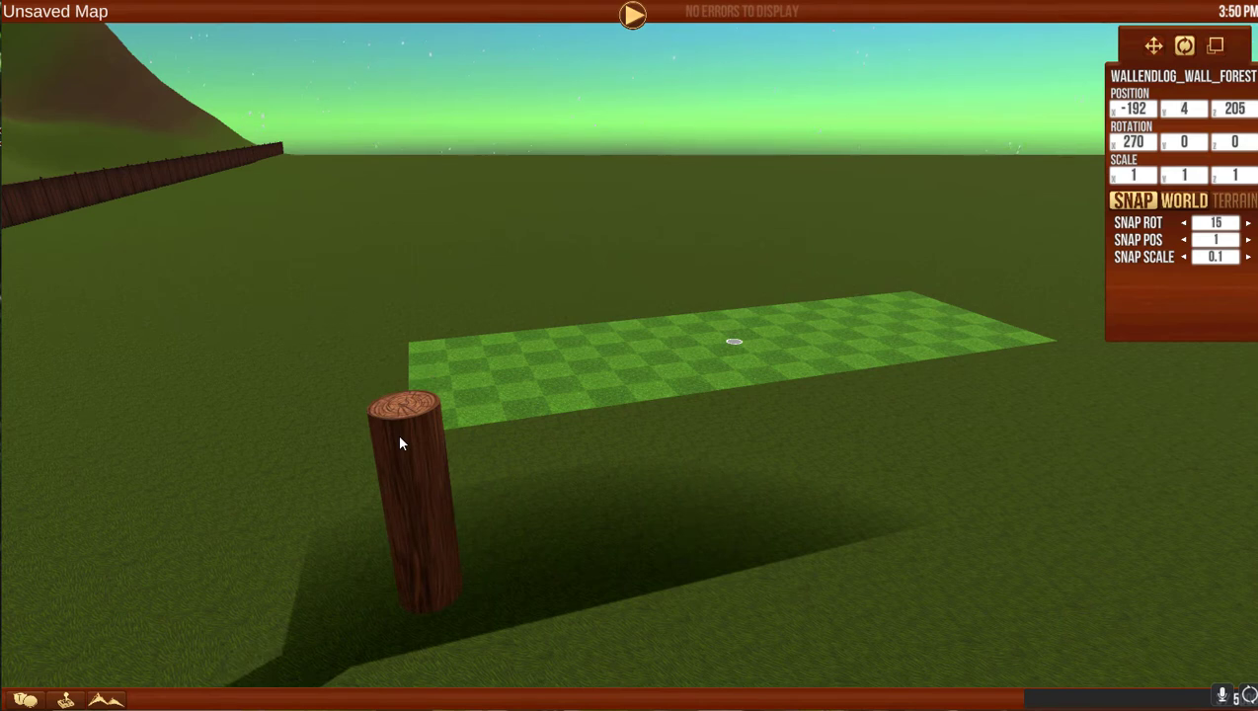
Chain connected walls from the first log post around the remaining corners of the green and back to the starting post.
key(shift)
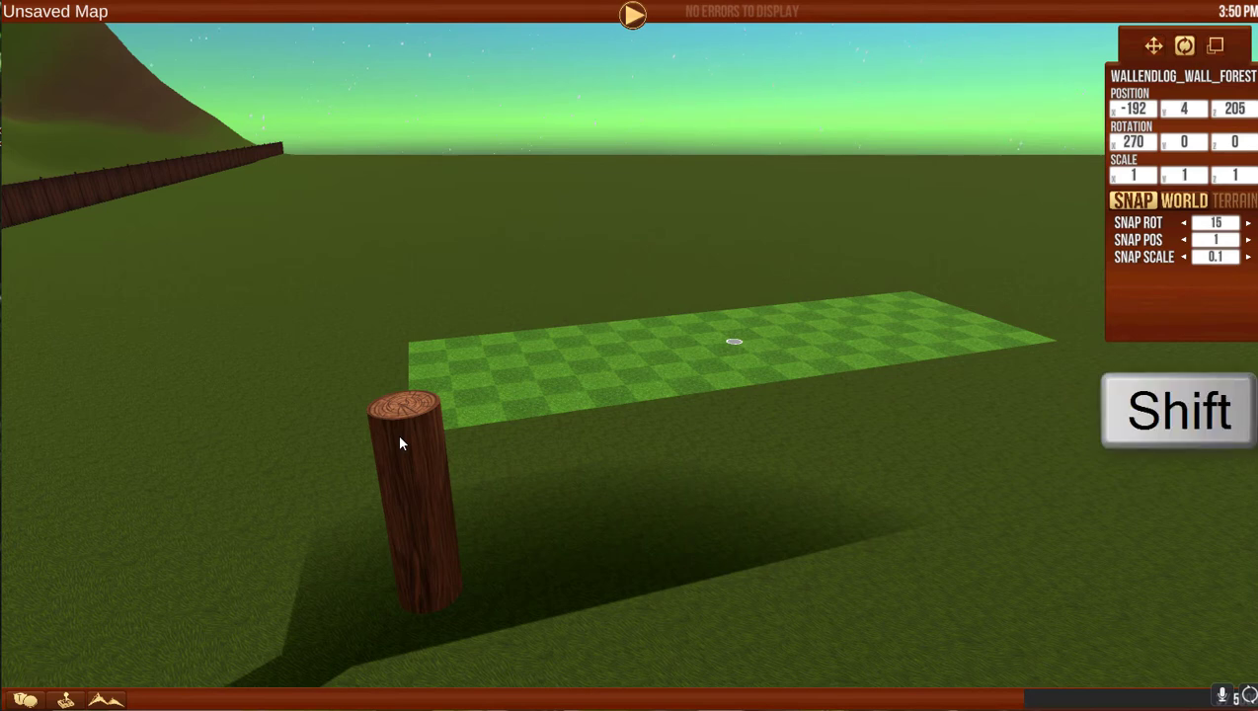
shift+drag(400, 444, 1053, 345)
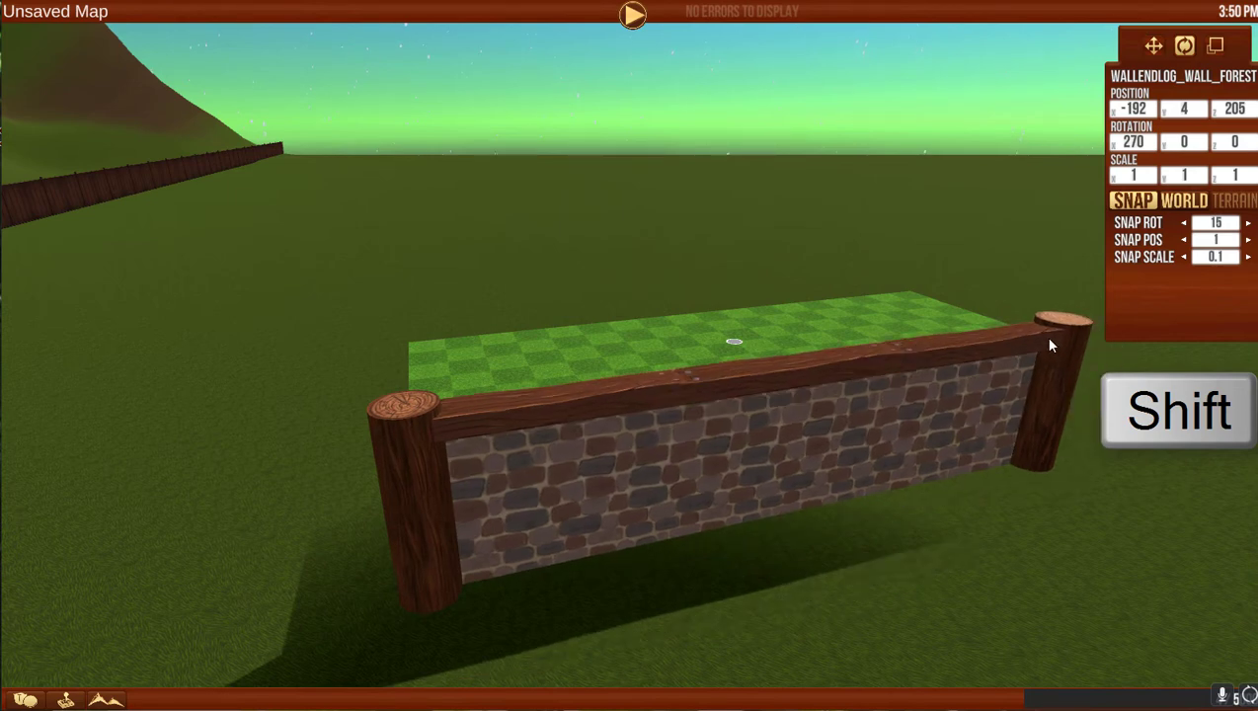
shift+click(1049, 344)
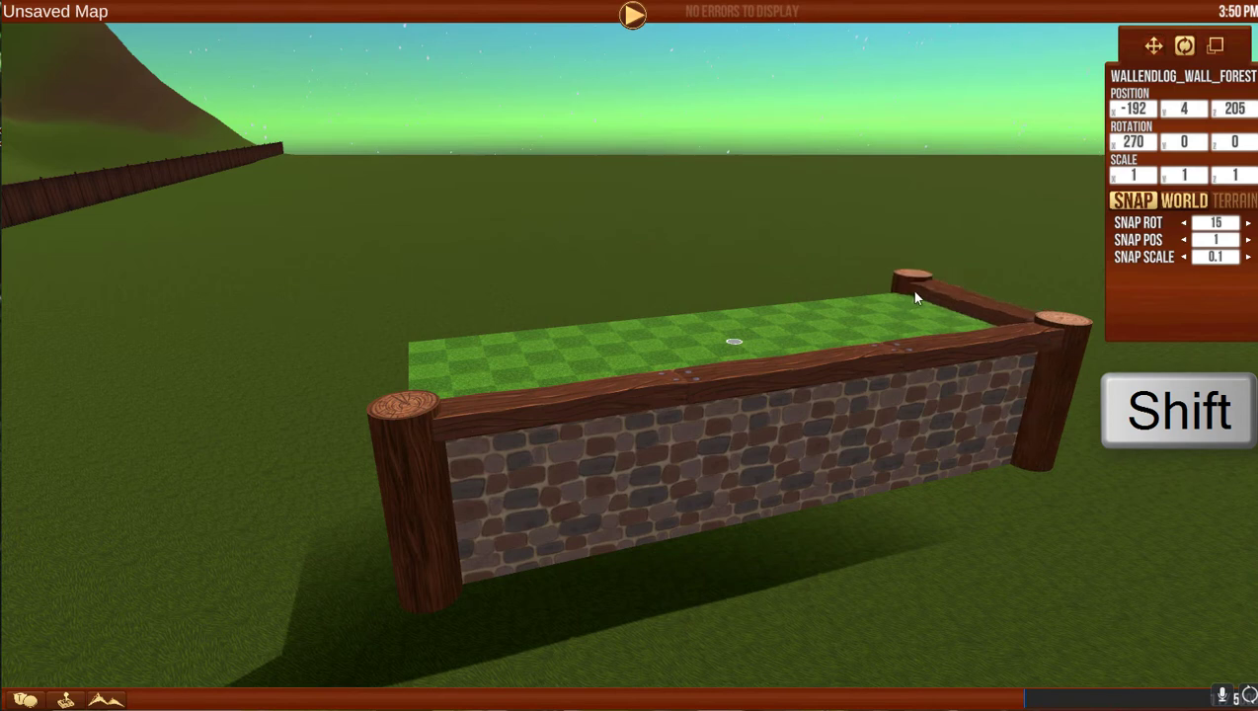
shift+click(914, 297)
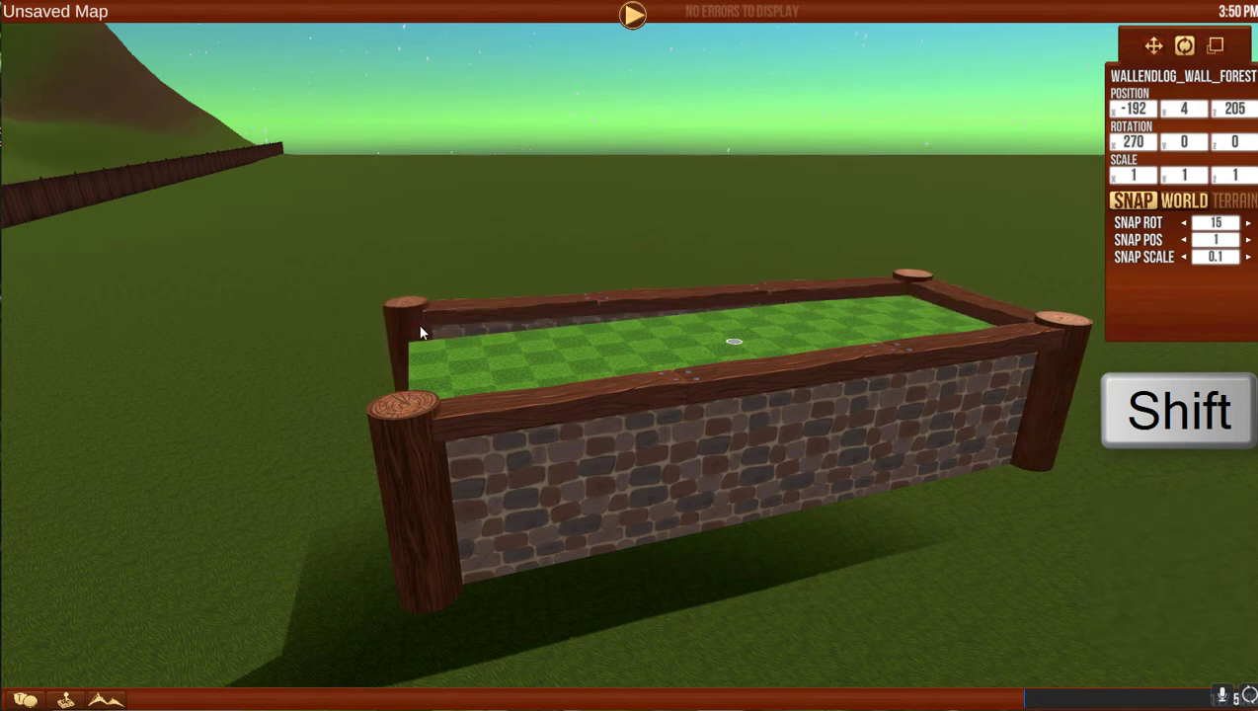
shift+click(419, 338)
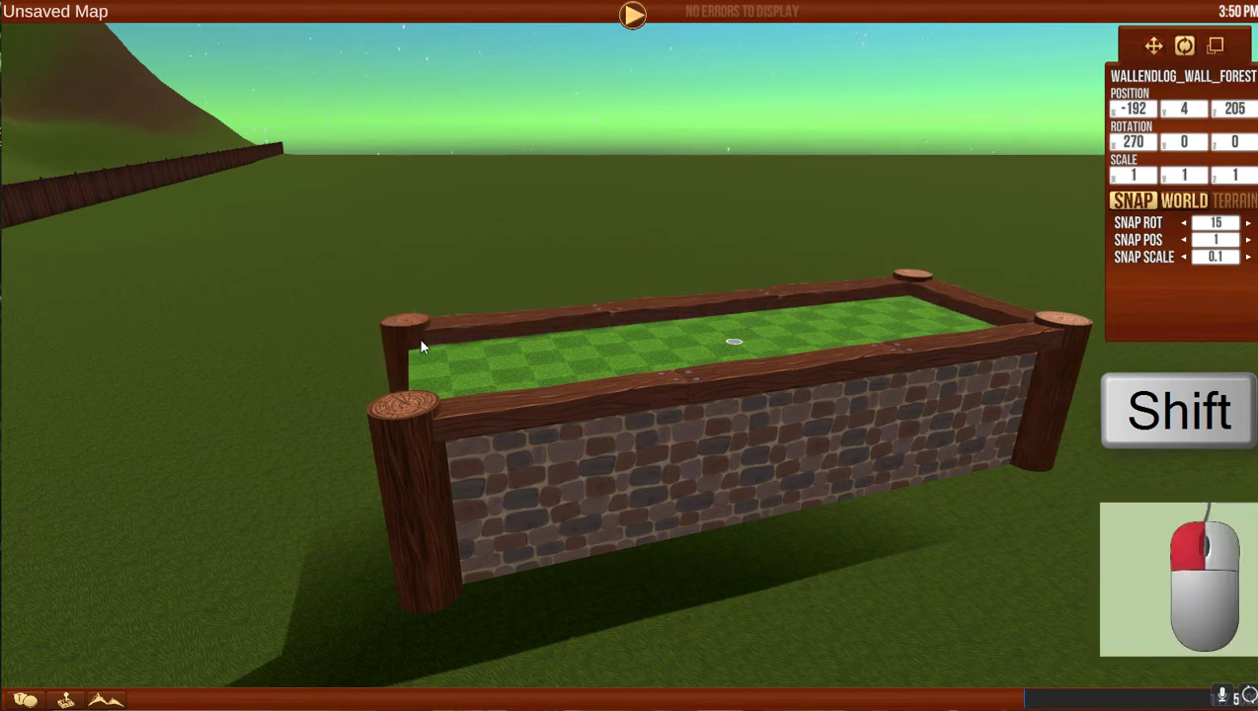
shift+click(415, 439)
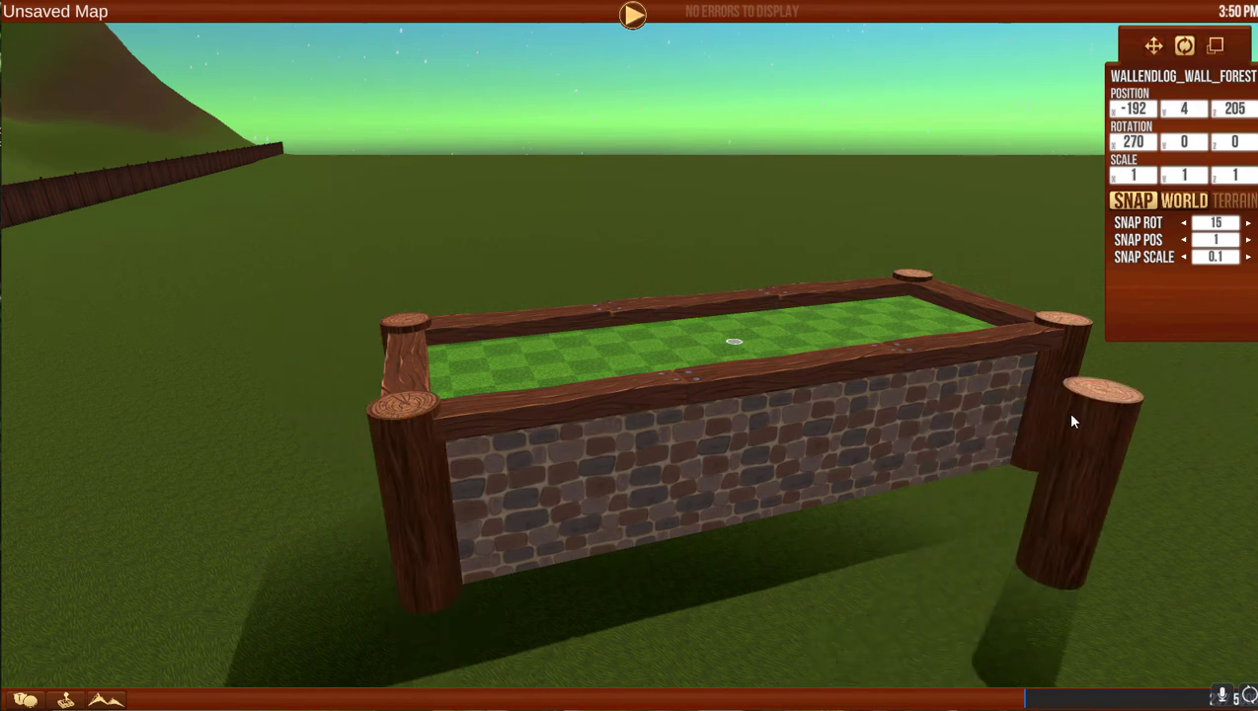
Stop placing wall posts and delete the short 1x6 wall across the first base tile's end, away from the hole.
mouse_move(394, 644)
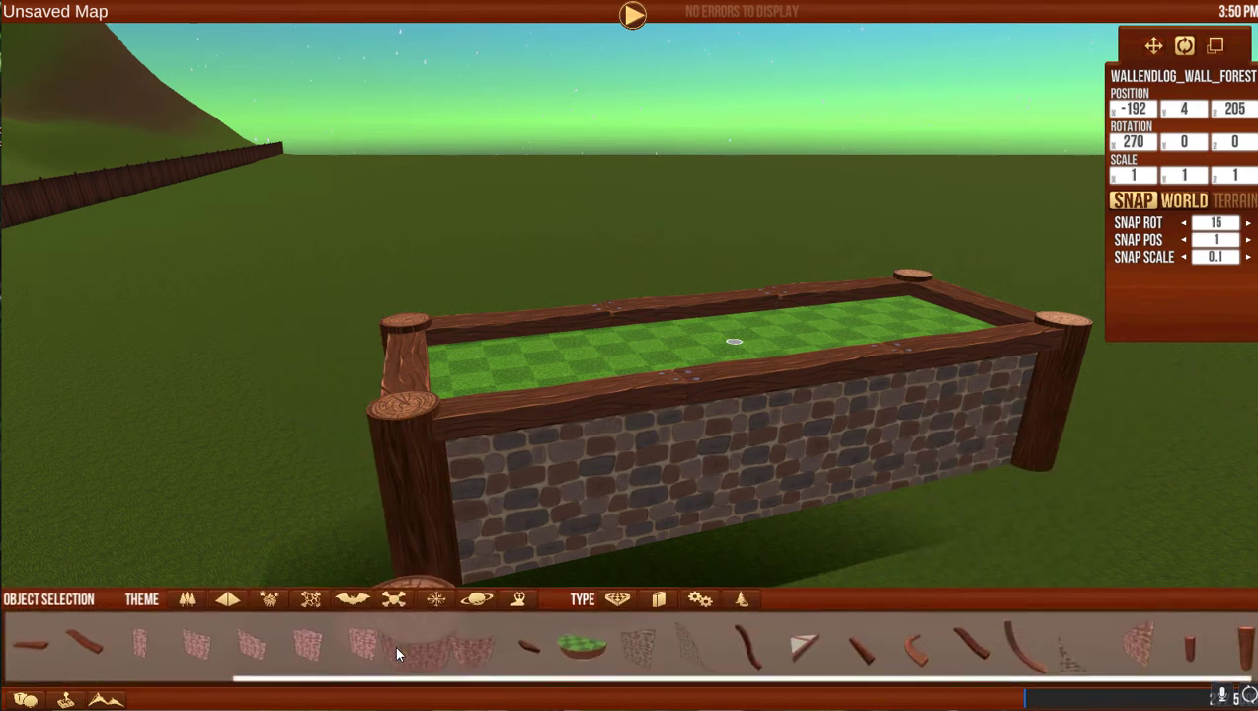
click(188, 599)
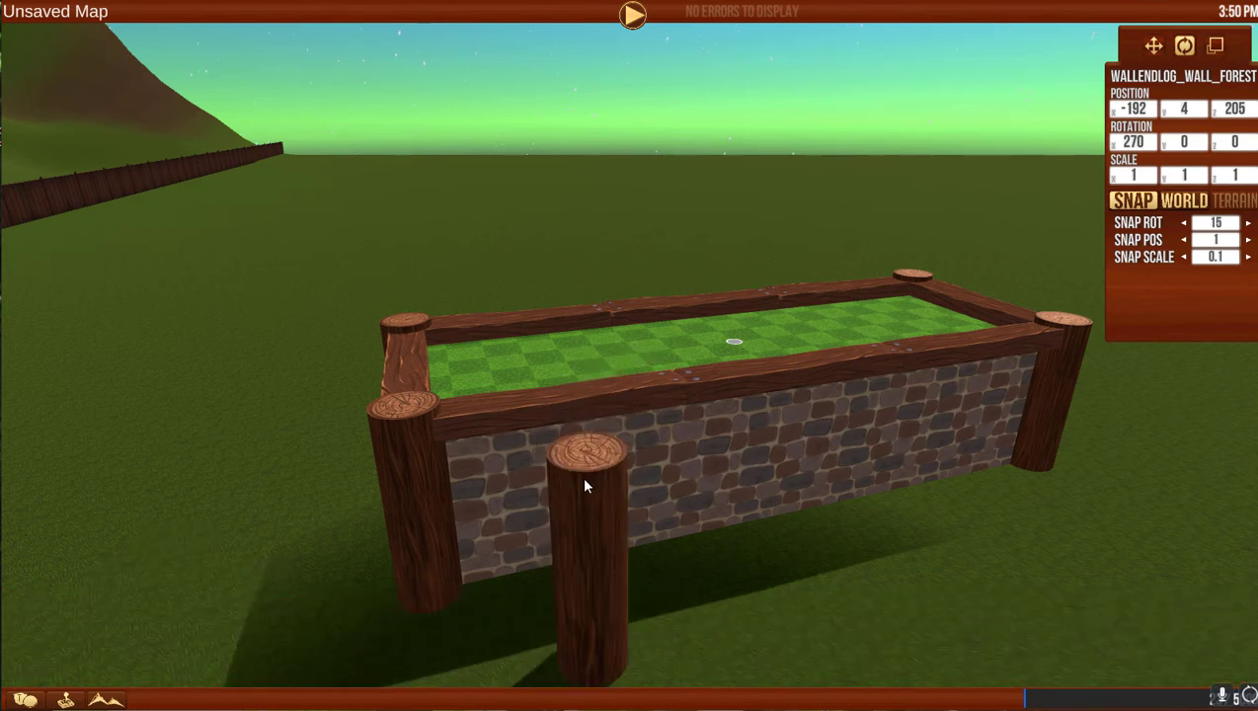
click(489, 369)
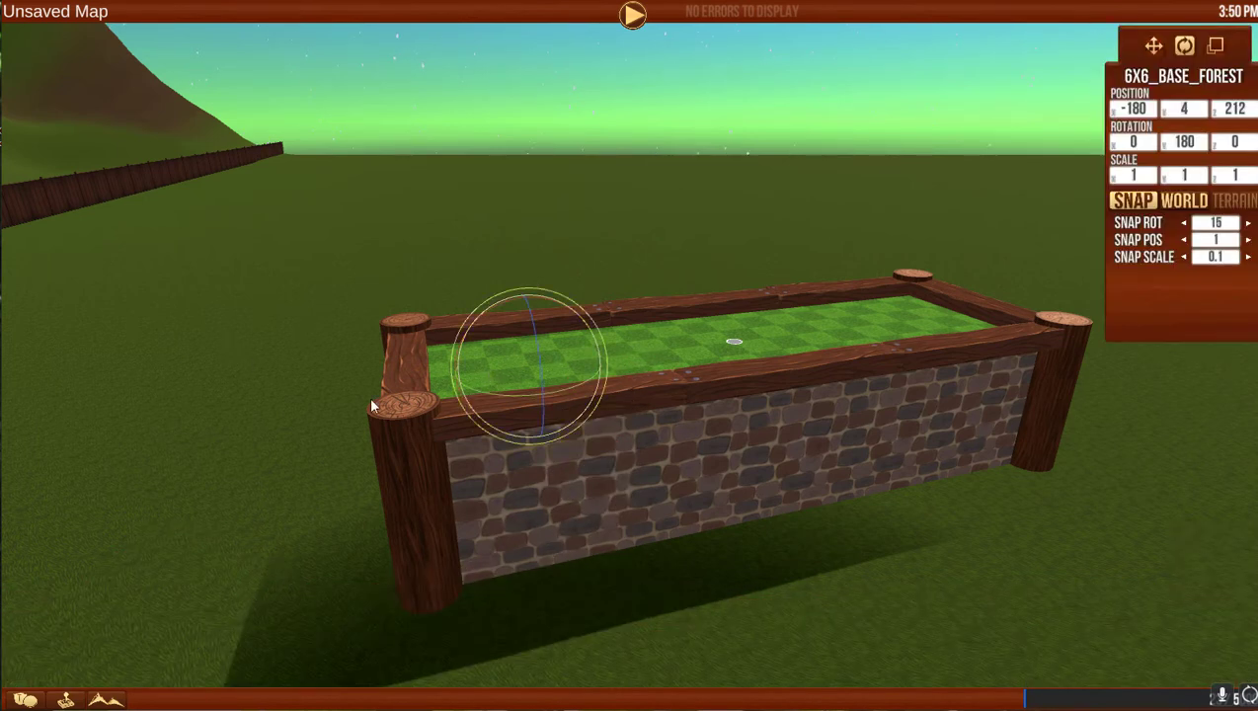
click(400, 435)
click(405, 348)
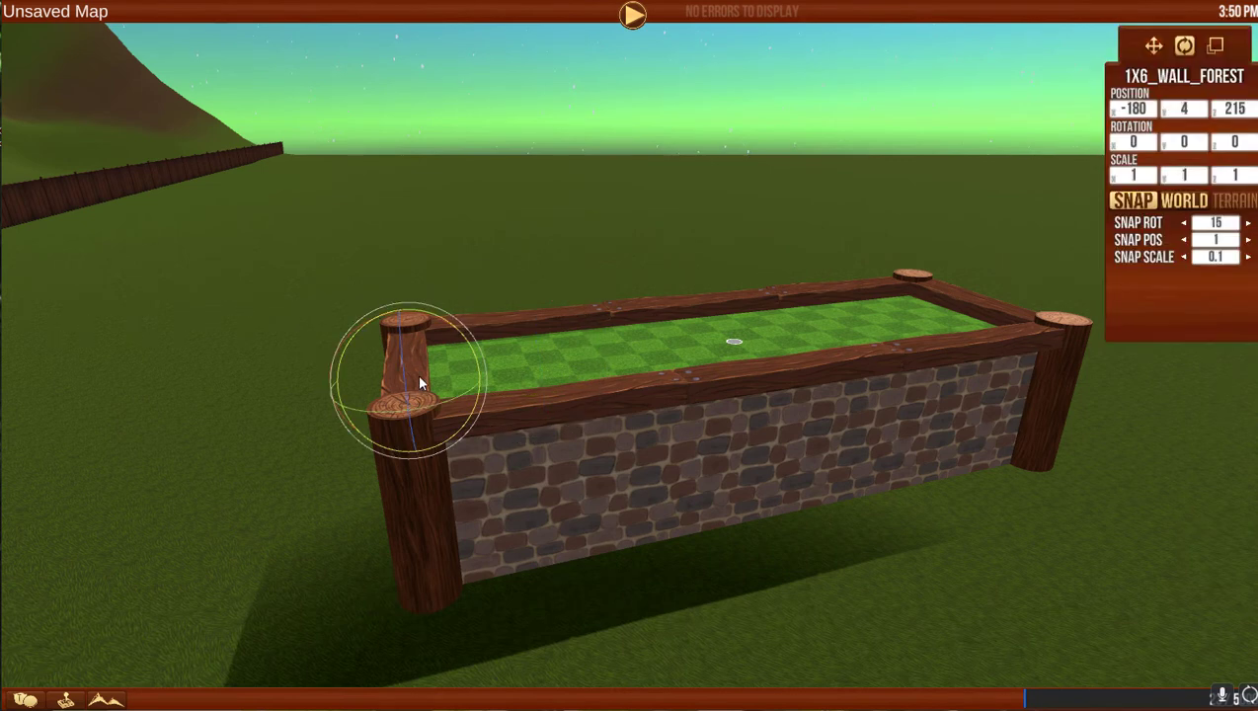
key(Delete)
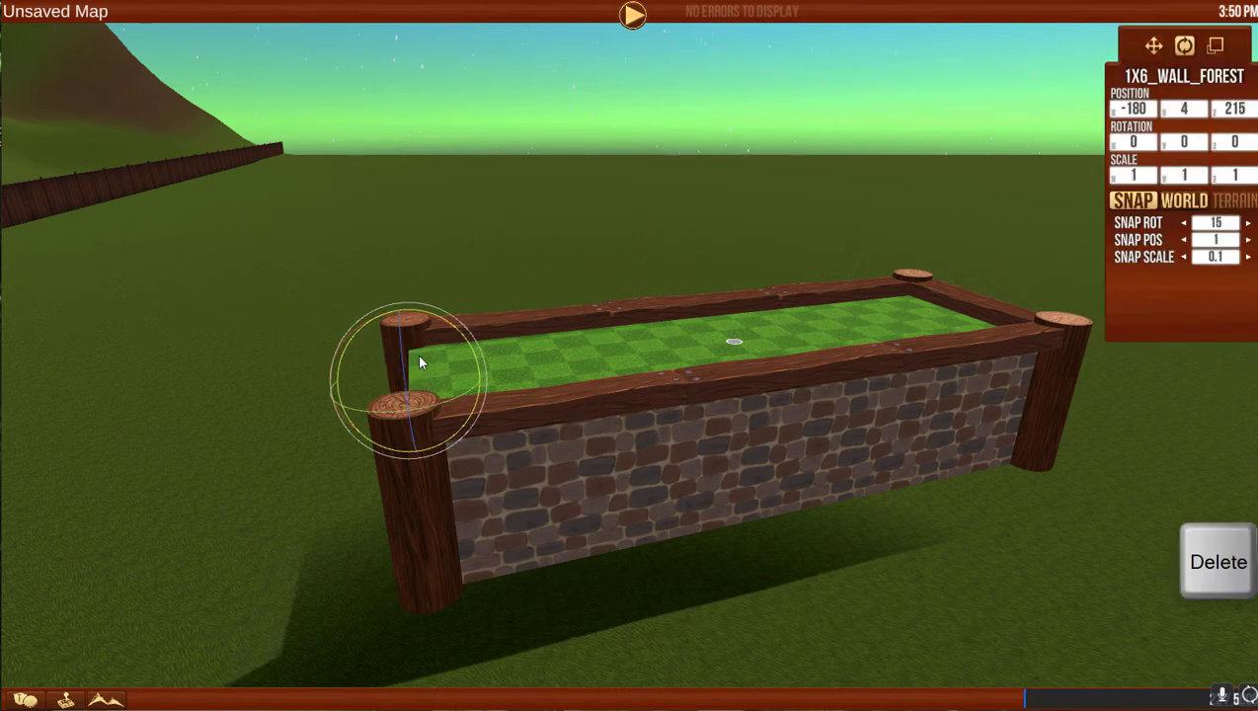
Delete the two log end posts at the open end of the green.
key(a)
click(534, 438)
right_drag(534, 437, 462, 494)
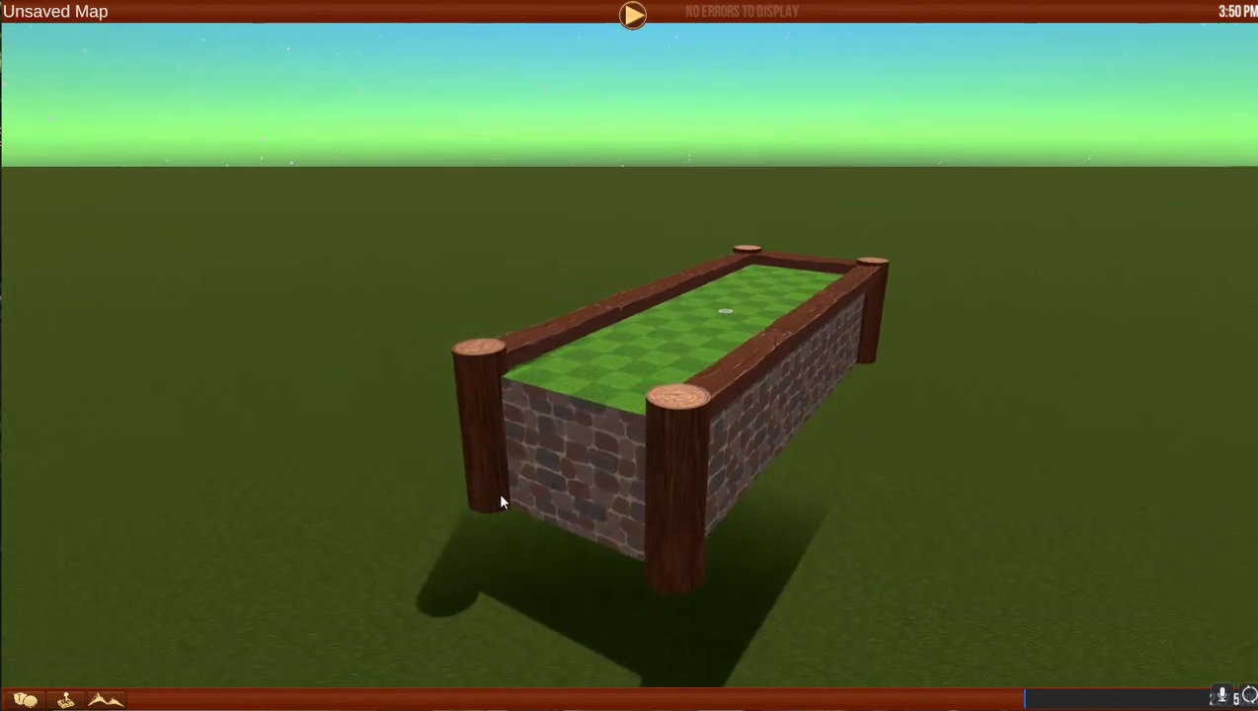
right_drag(709, 345, 636, 329)
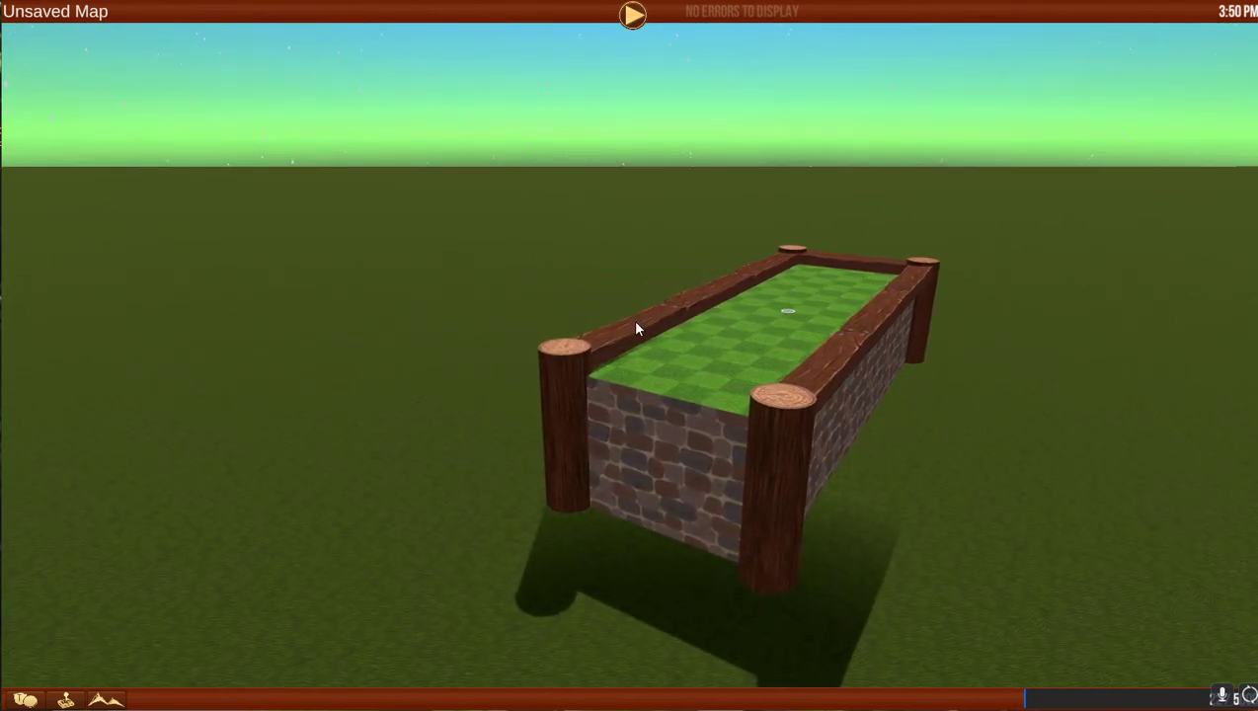
click(780, 433)
key(Delete)
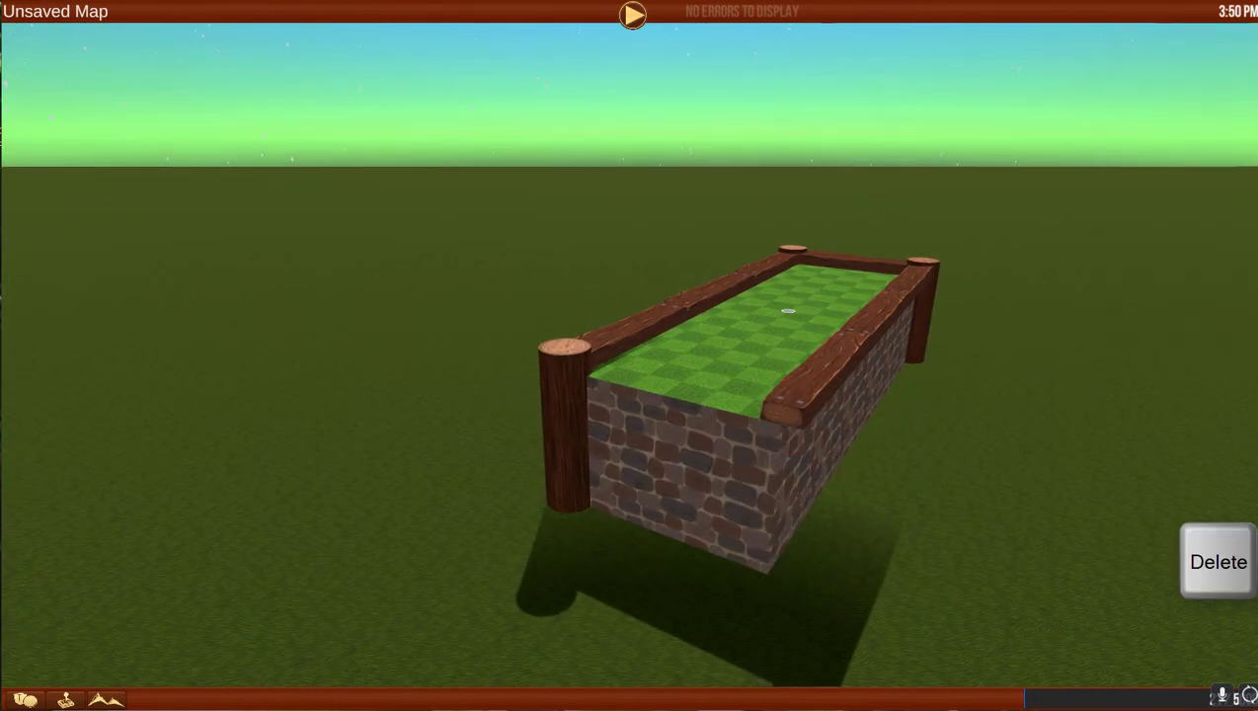
click(581, 400)
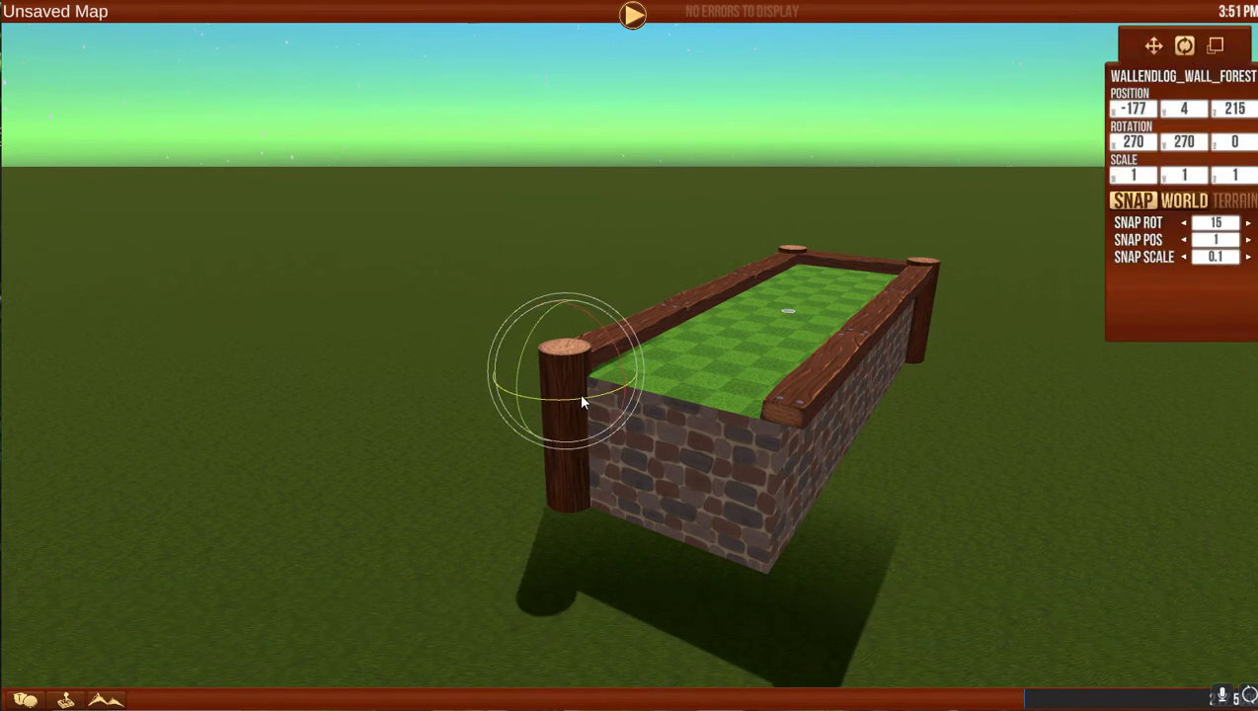
key(Delete)
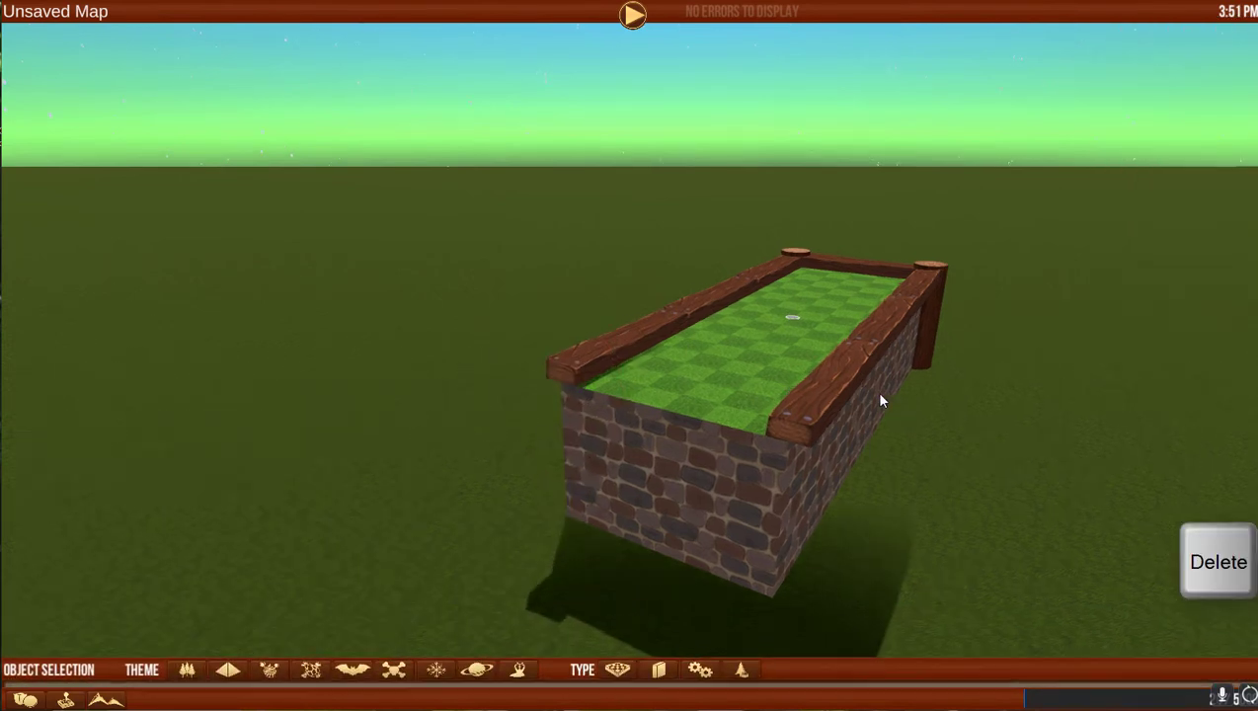
Choose the single ball spawn from the gameplay objects and place it on the first base tile near the open end.
mouse_move(49, 699)
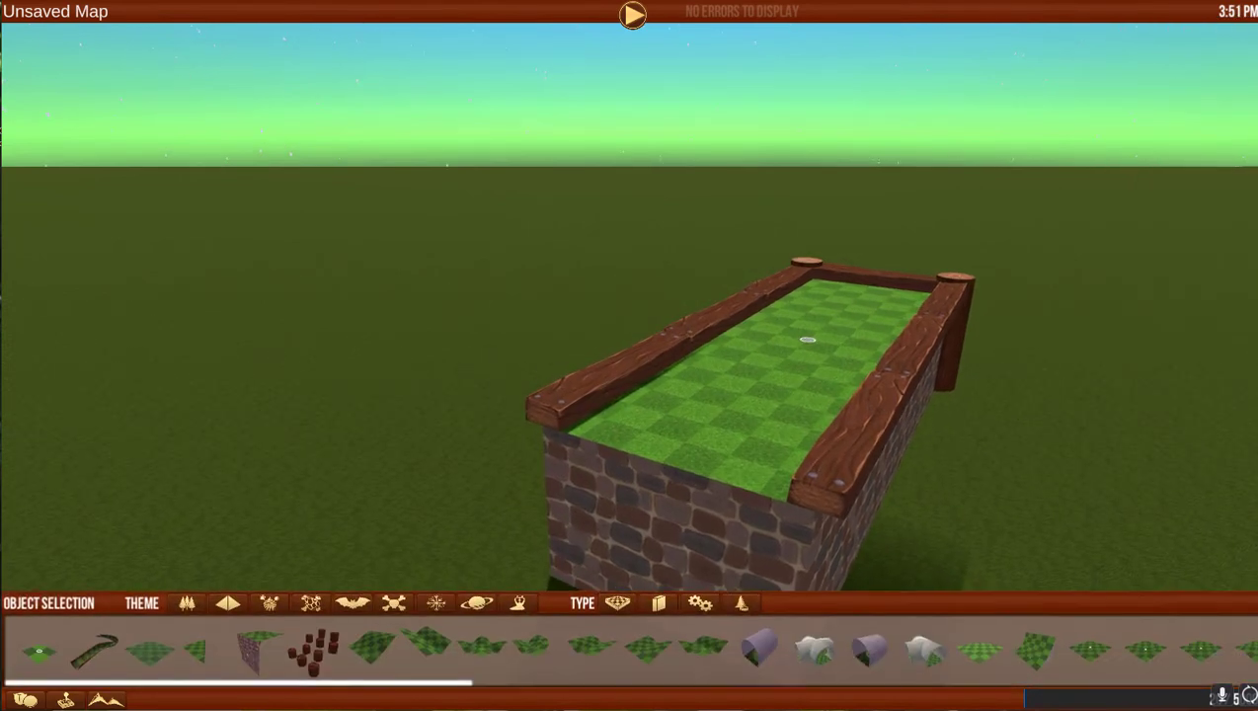
click(66, 700)
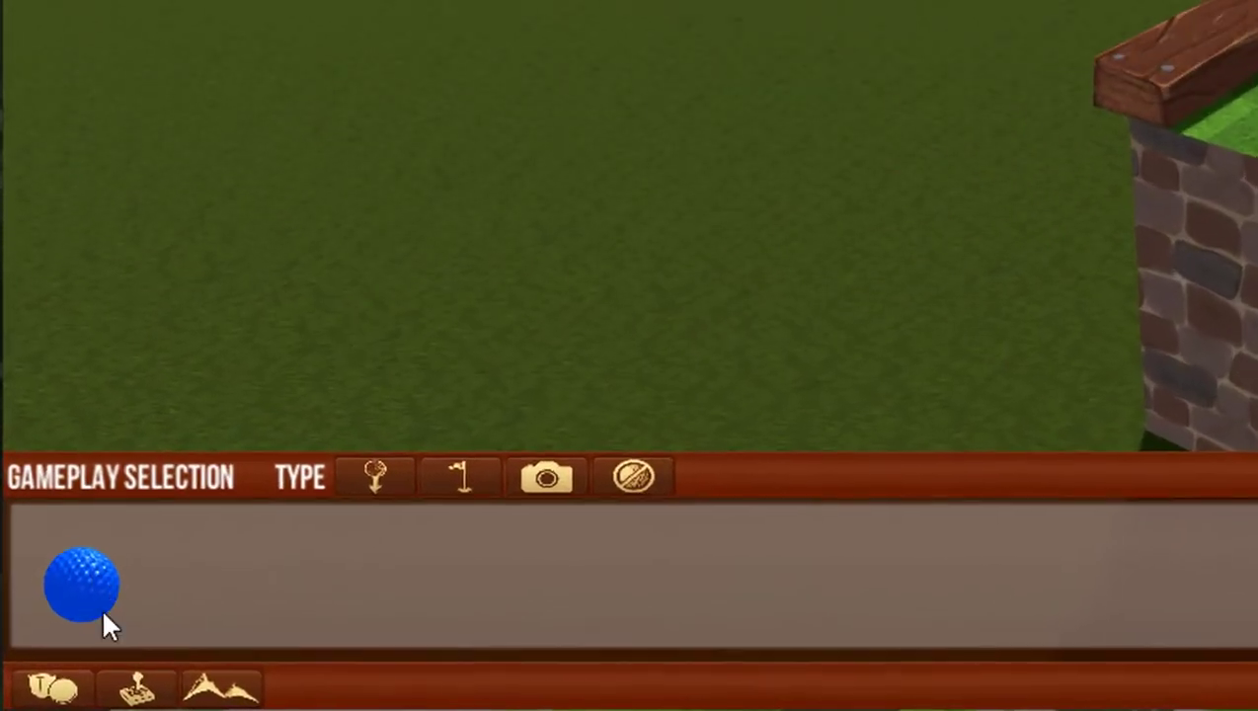
click(56, 688)
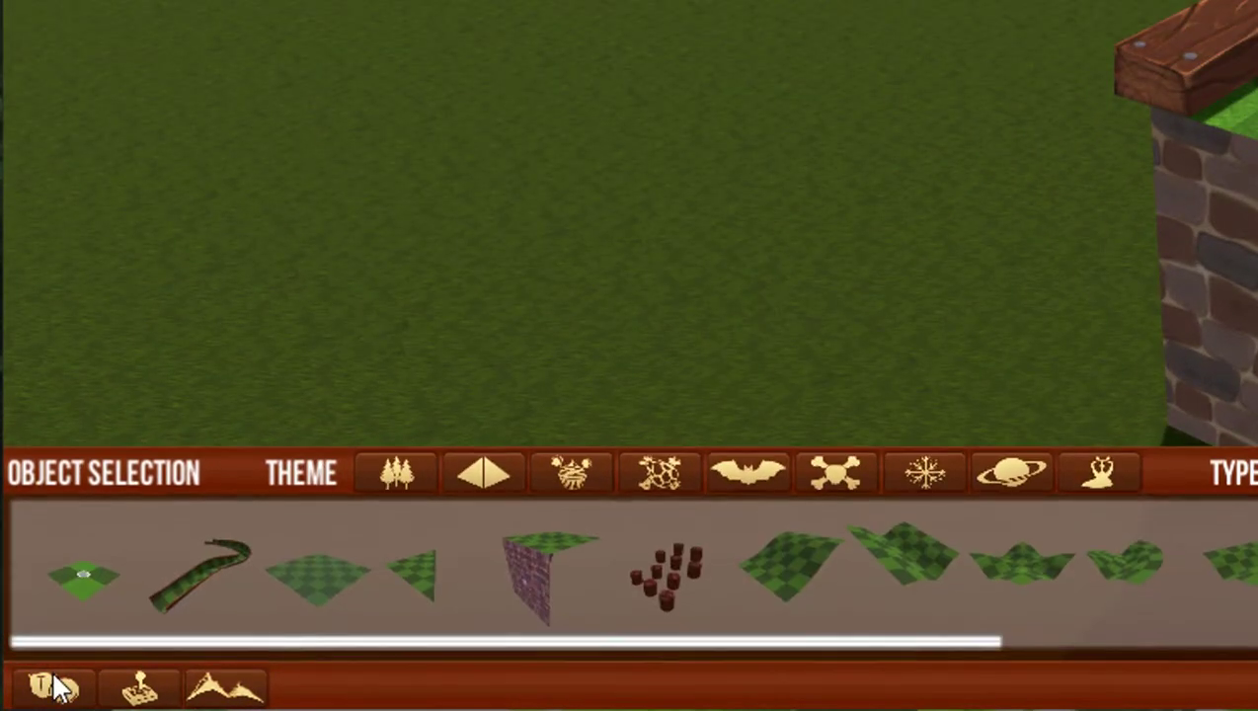
click(140, 691)
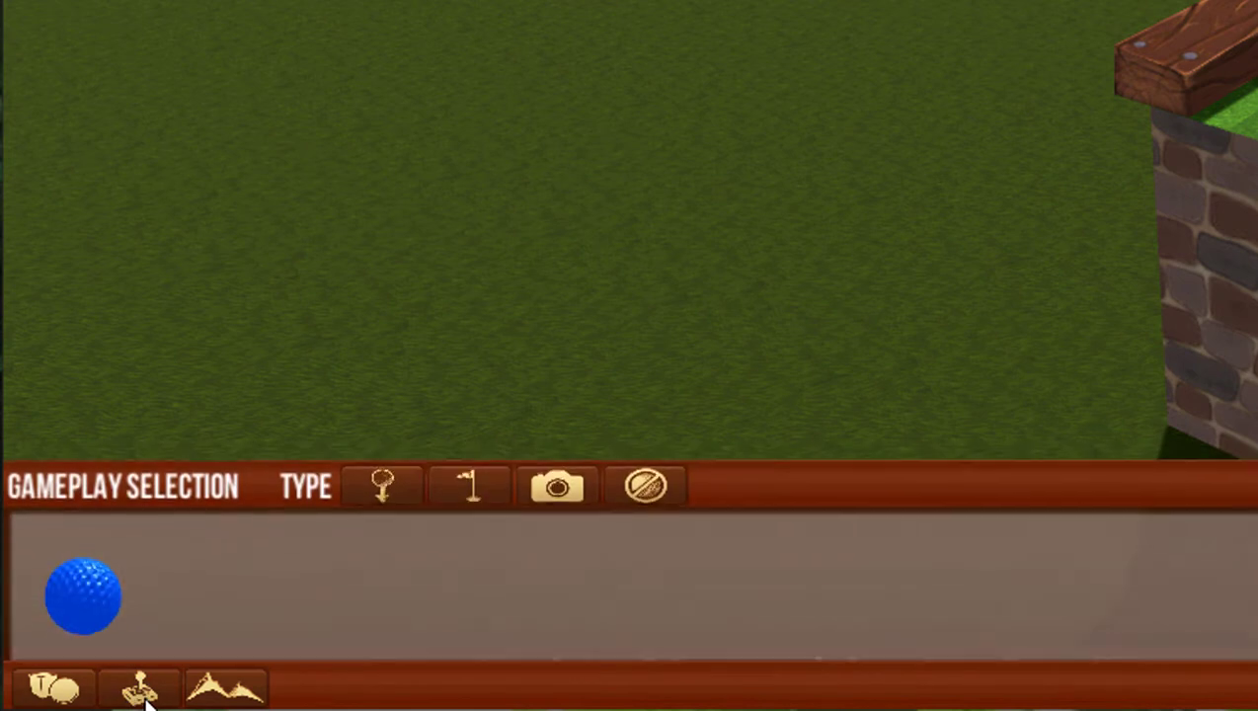
click(55, 607)
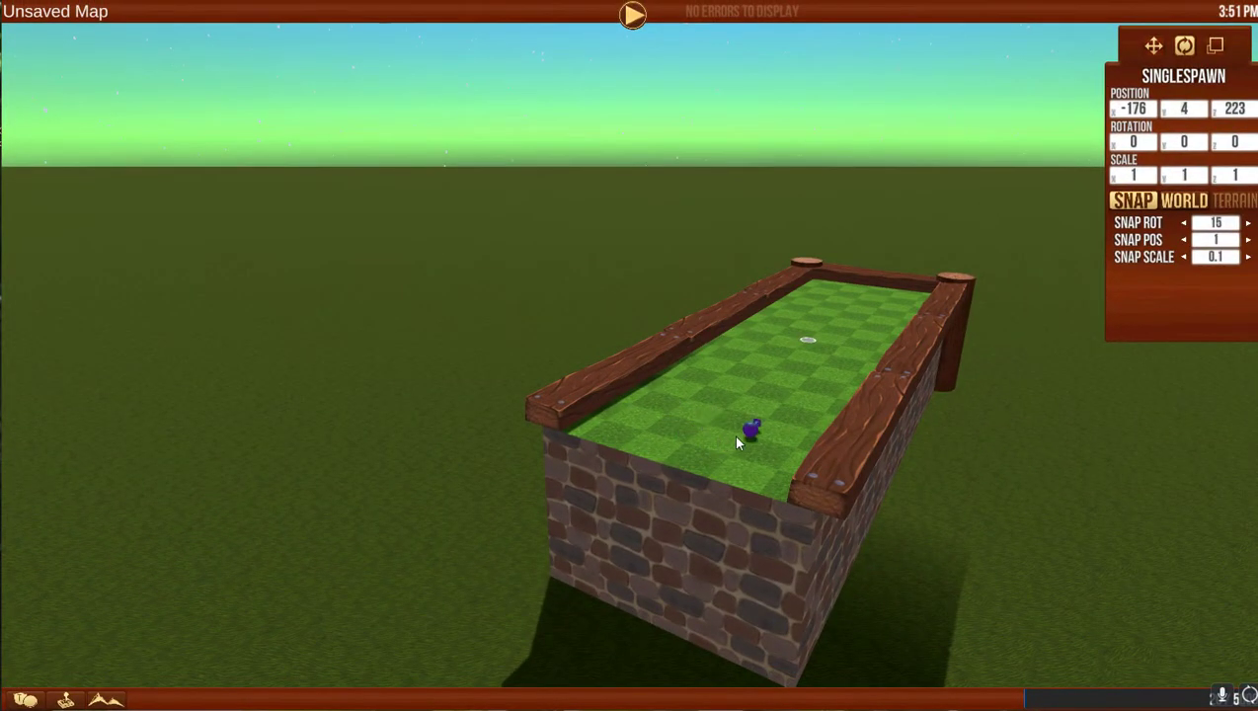
click(710, 435)
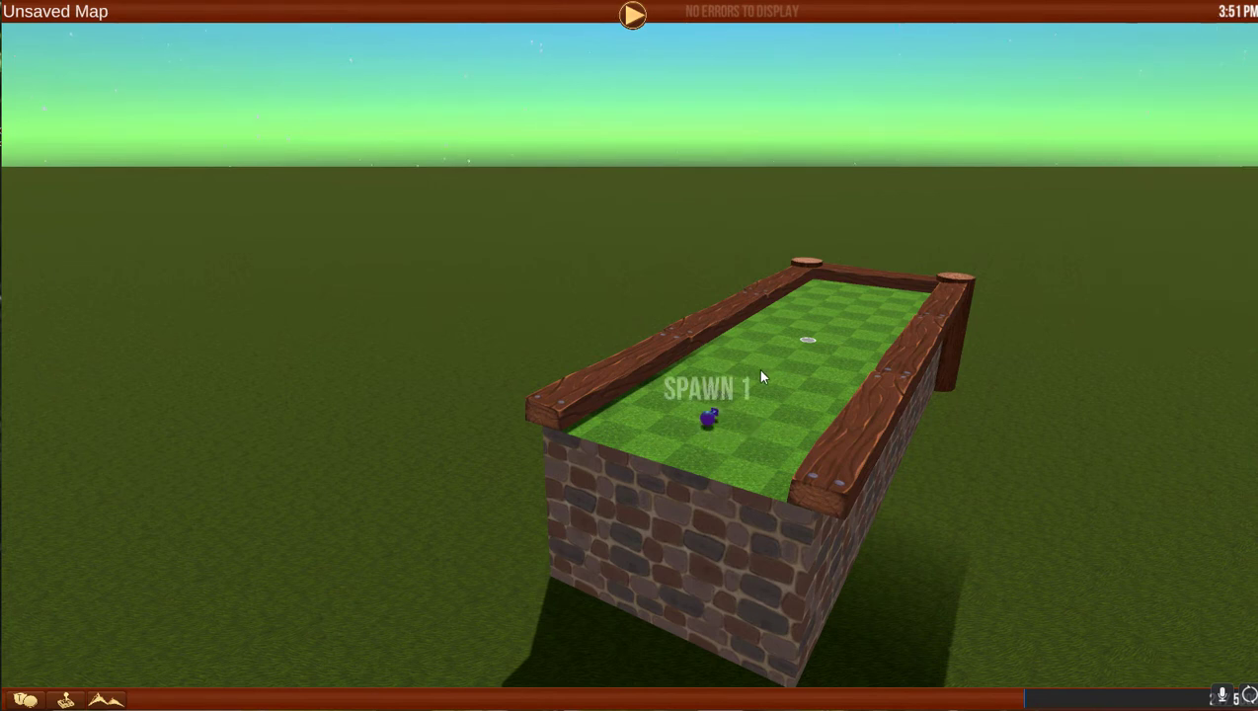
Select the ball spawn and try the rotate, move and scale modes on it, returning to move mode.
click(710, 422)
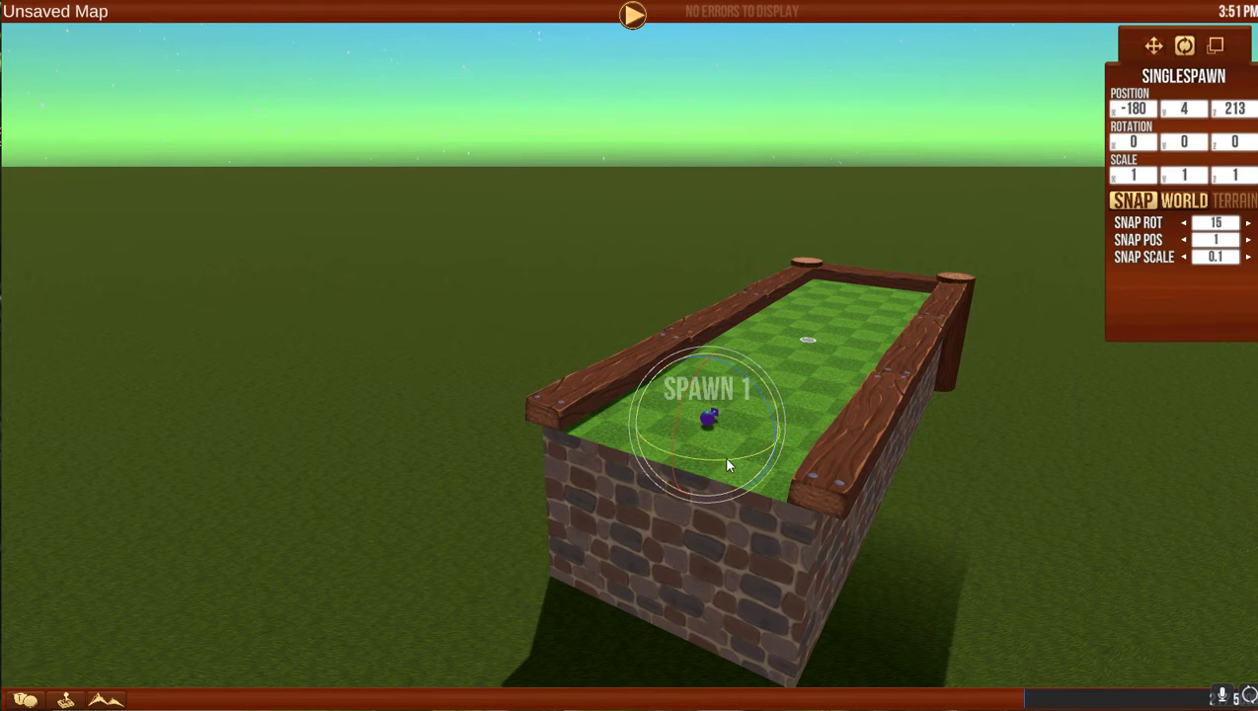
drag(727, 464, 664, 442)
click(1153, 47)
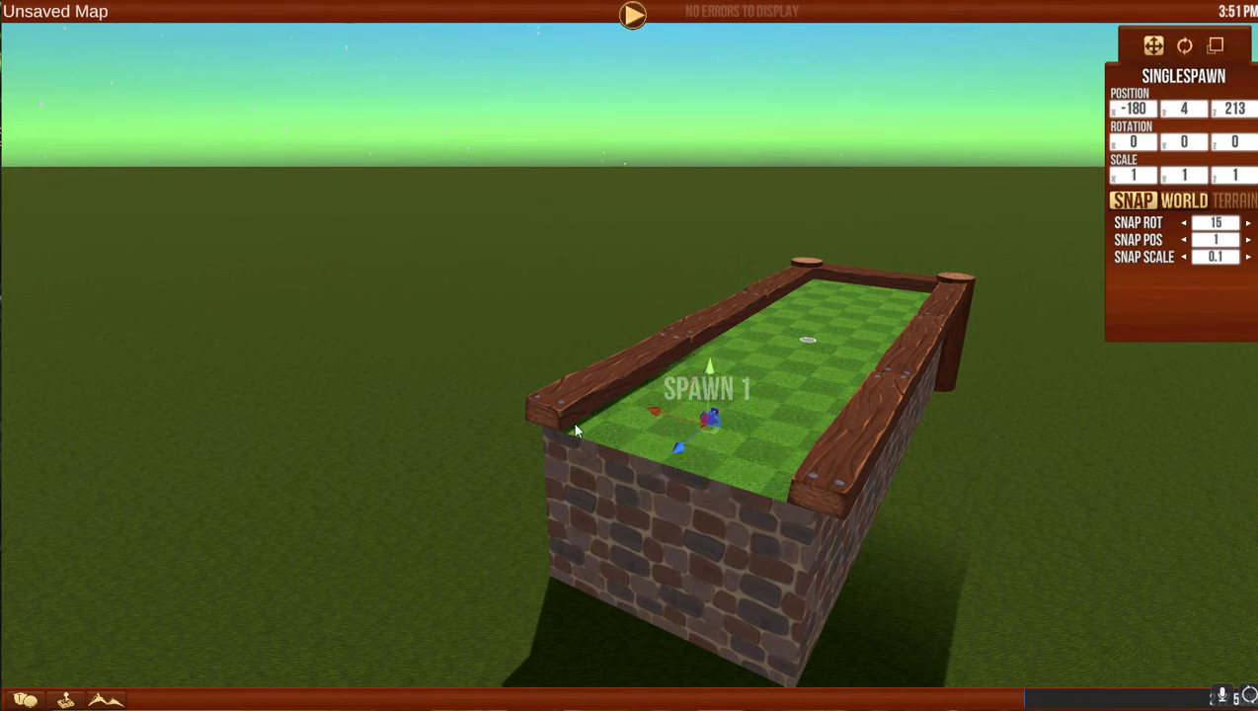
mouse_move(707, 369)
mouse_down()
mouse_move(710, 348)
mouse_move(713, 371)
mouse_up()
click(1216, 46)
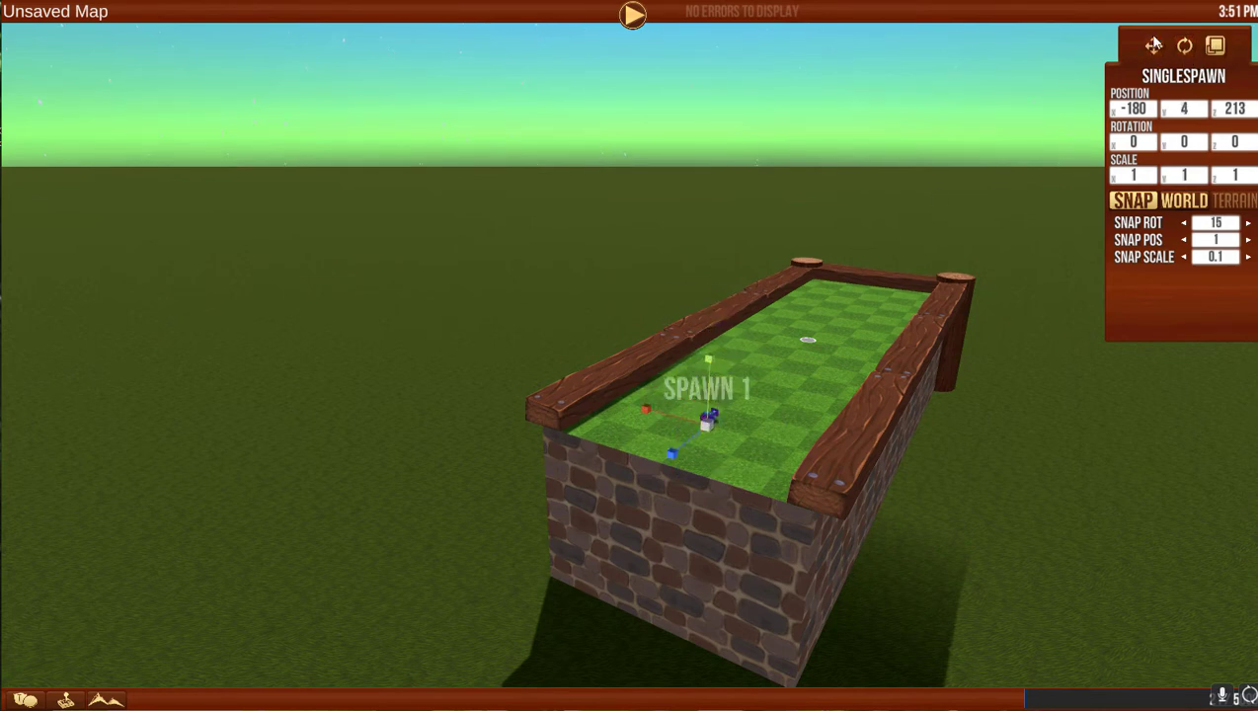
click(1150, 48)
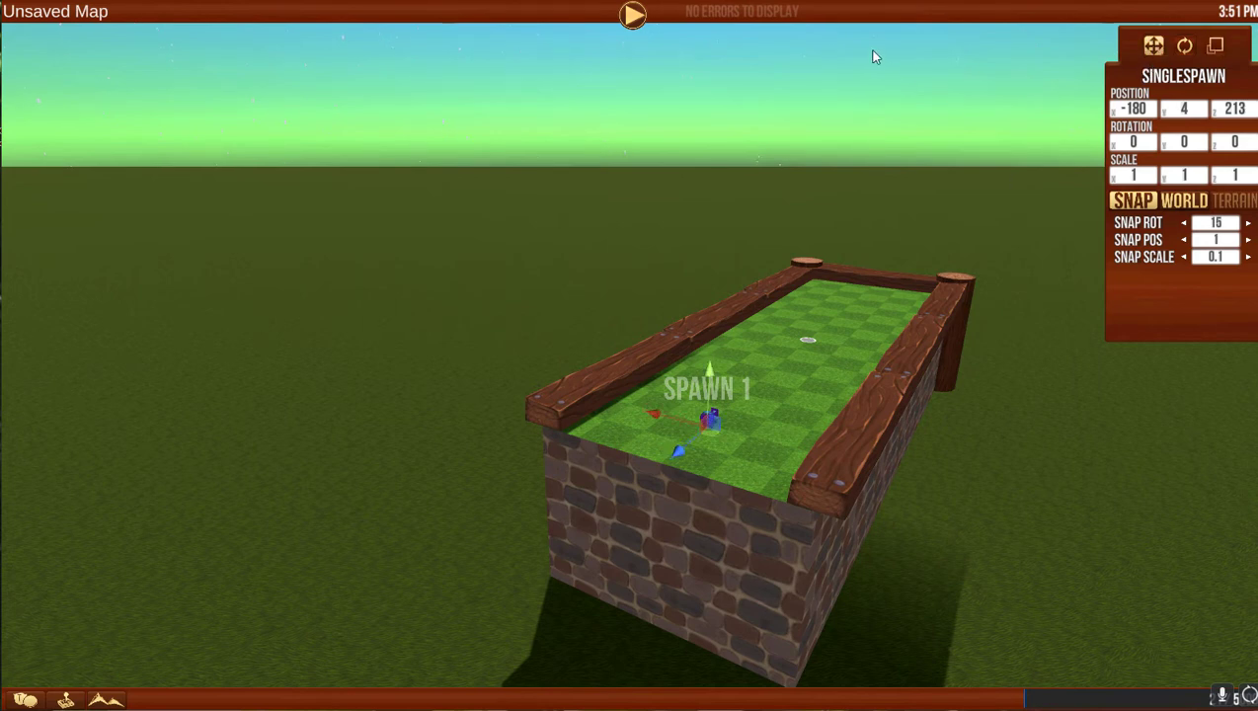
Choose the orange flagpole from the gameplay hole objects and place it in the cup on the green.
click(66, 701)
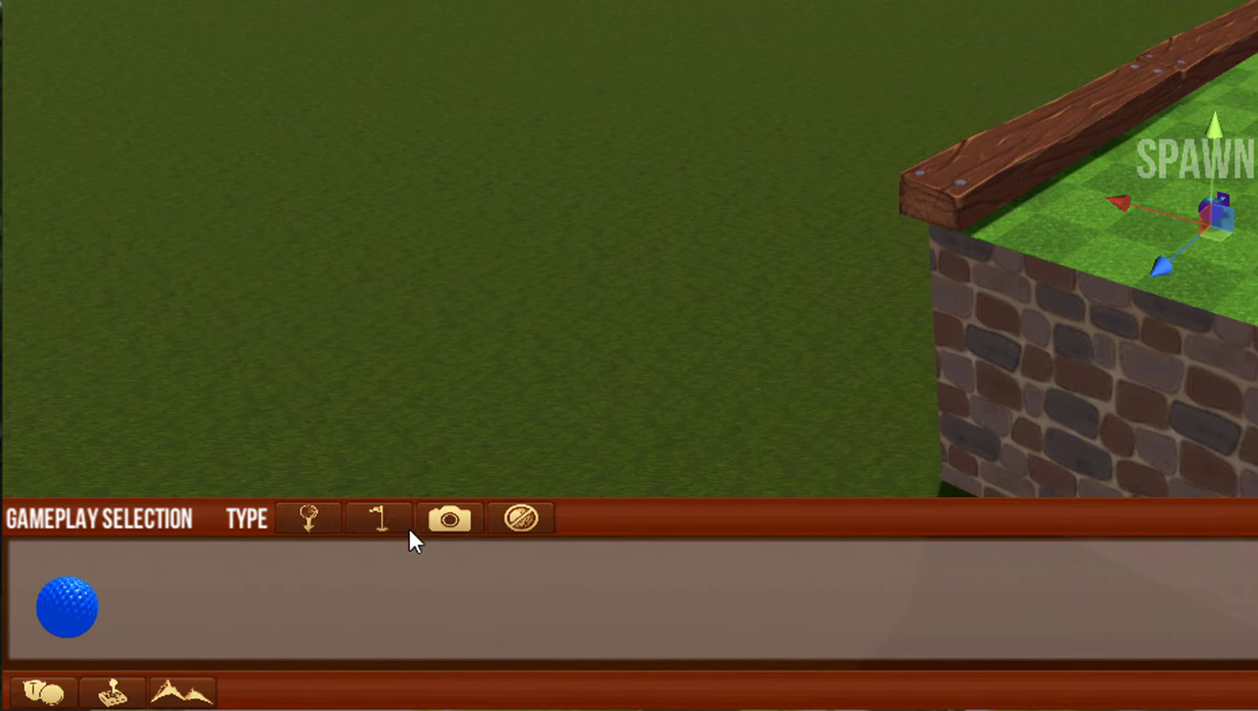
click(380, 523)
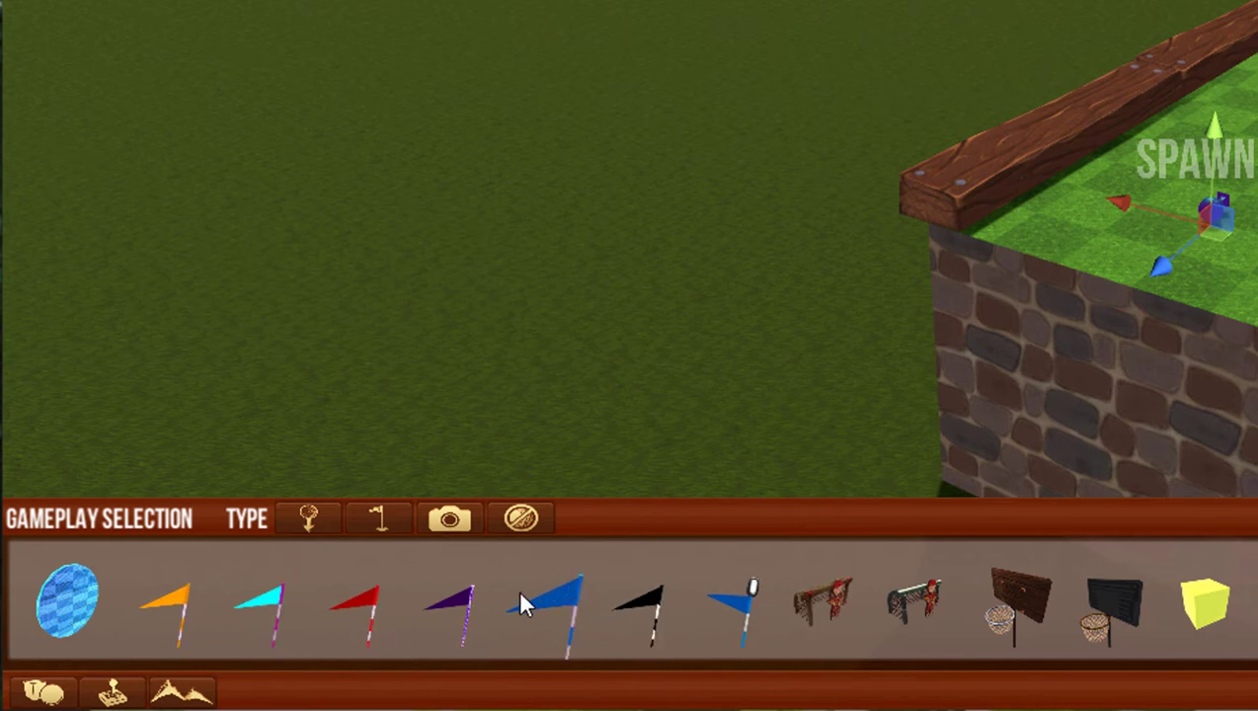
click(170, 611)
click(840, 328)
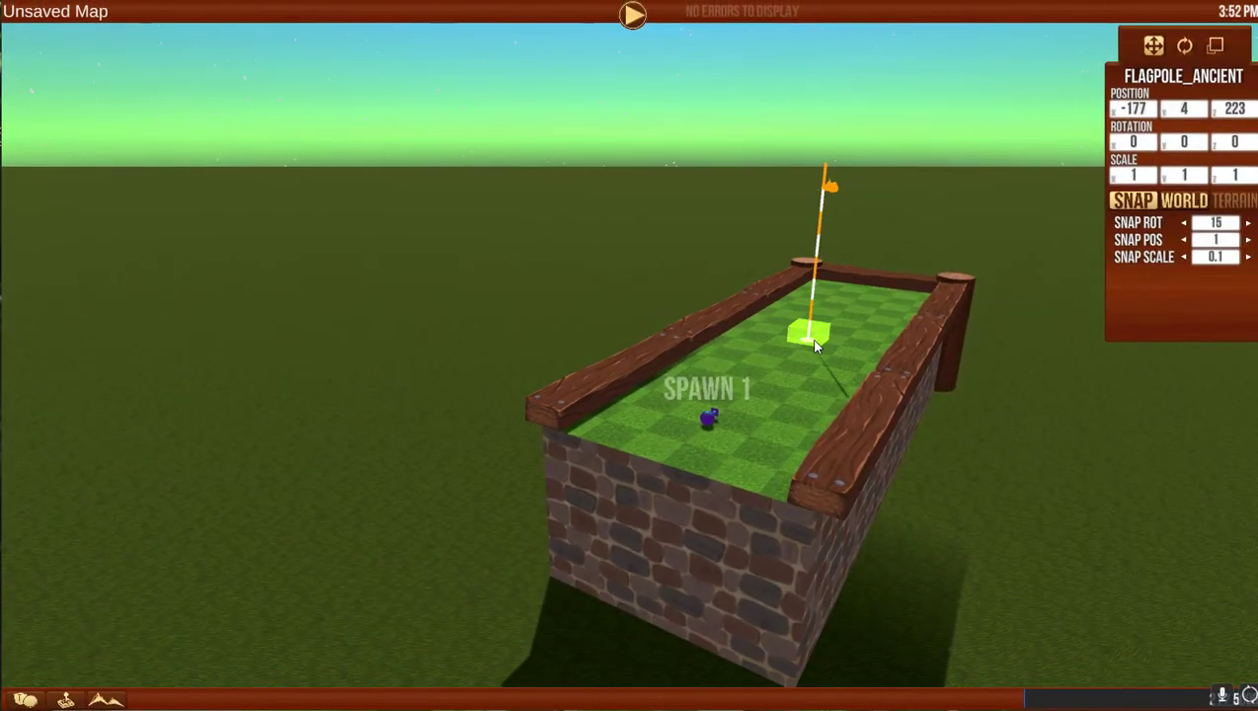
click(816, 340)
key(w)
key(d)
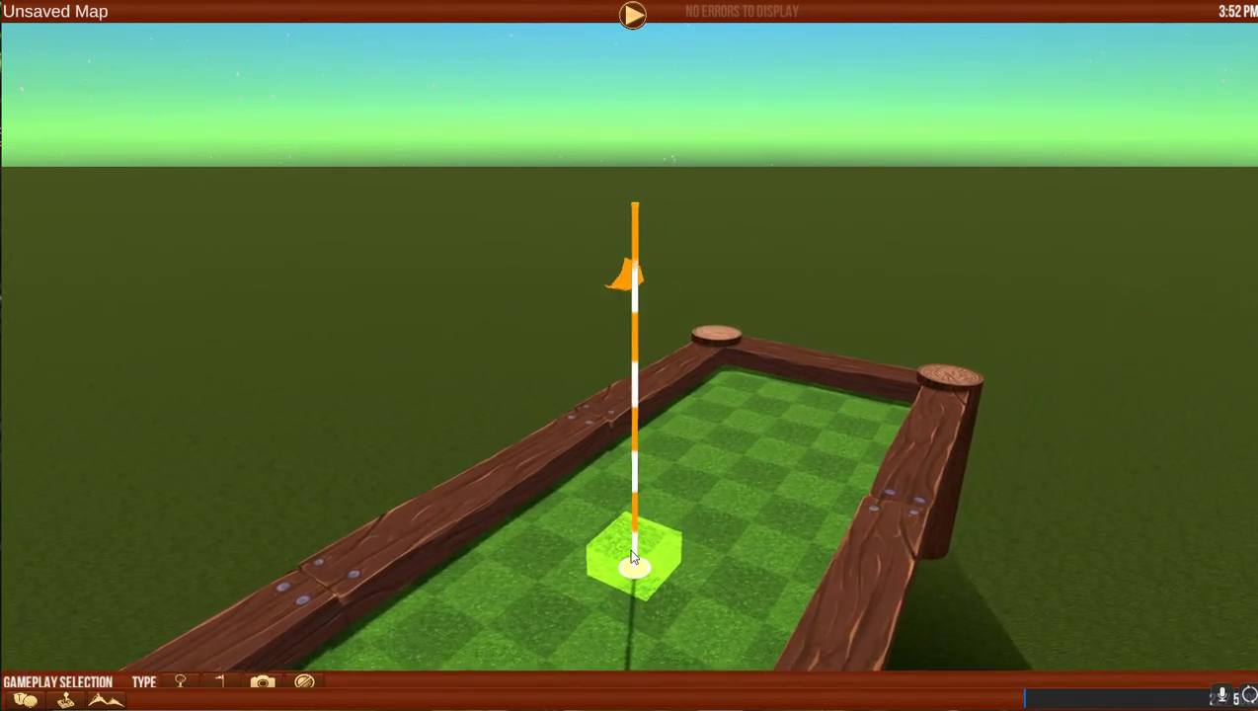
key(s)
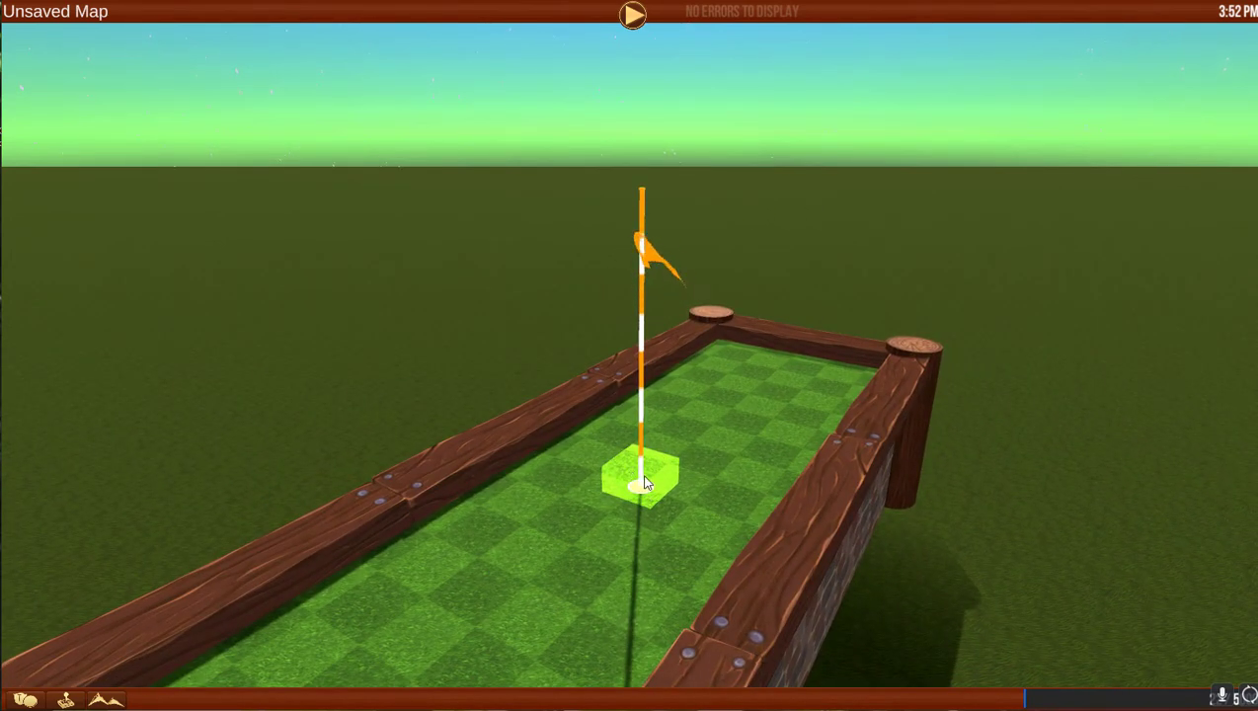
Lower the orange flagpole to height 3 so that it sits inside the cup.
click(640, 474)
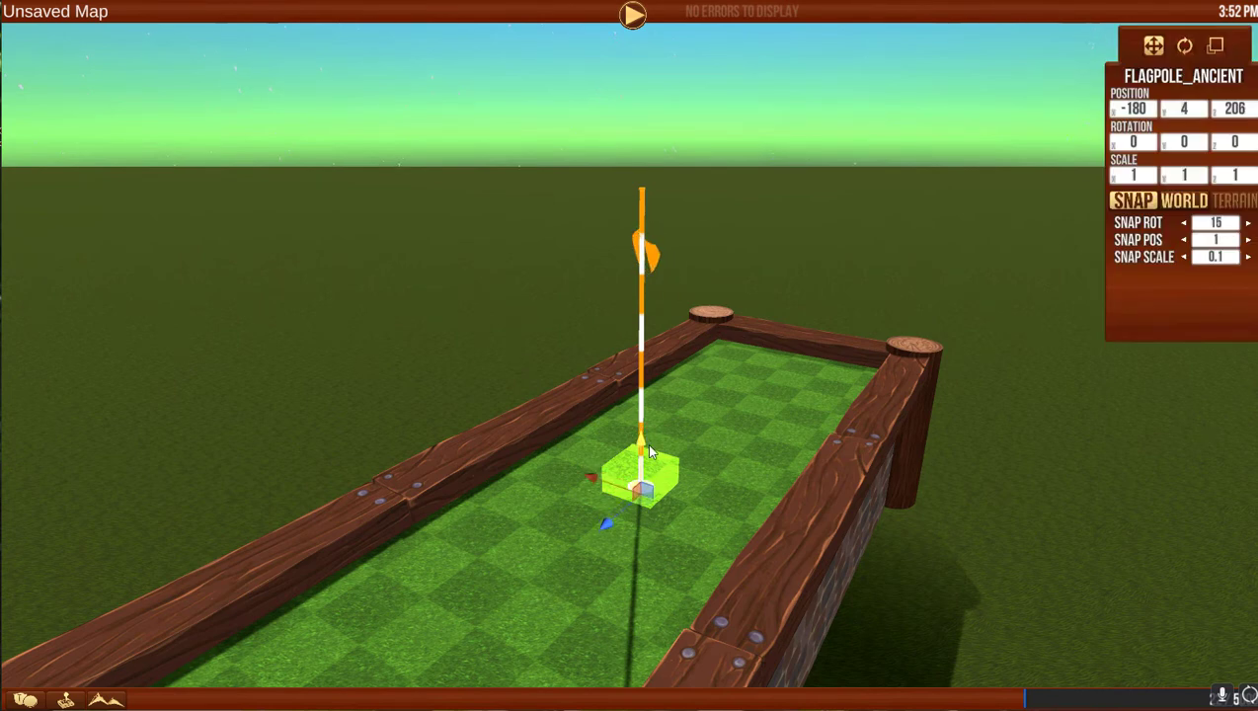
drag(647, 446, 658, 473)
scroll(651, 459, up, 5)
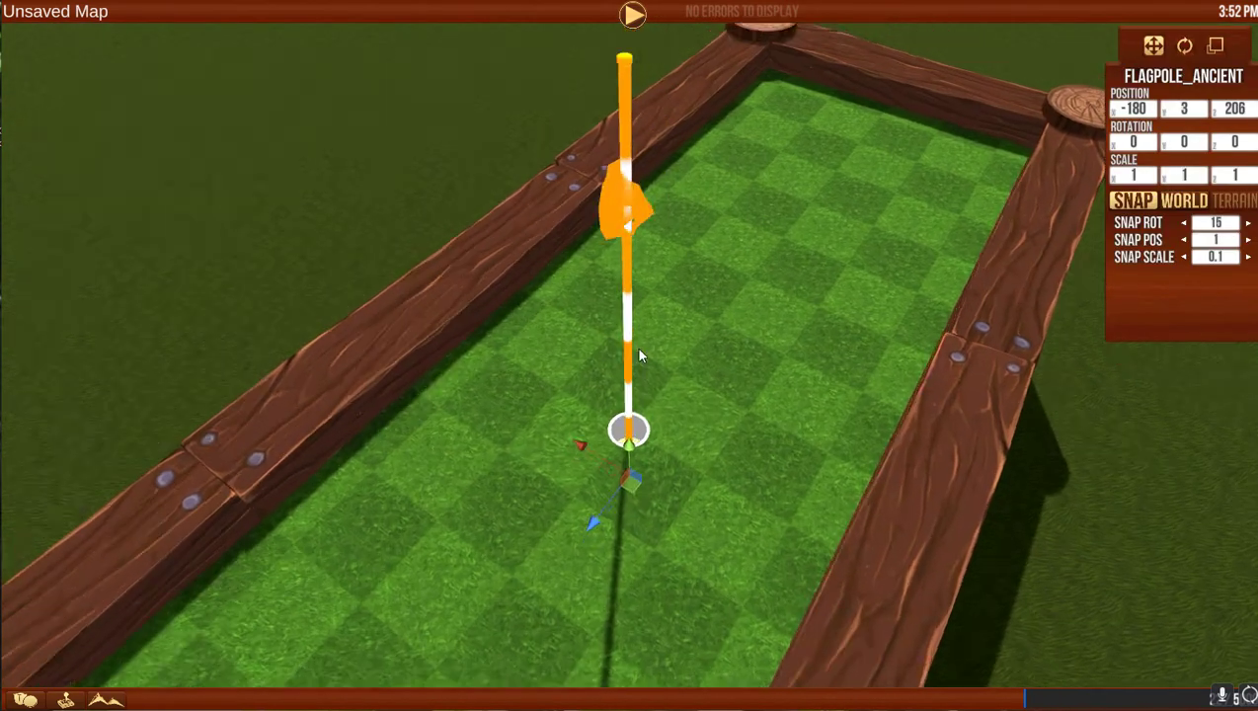
Inspect how the flagpole sits in the cup from above, up close and from beneath the green, raising and lowering the camera.
right_drag(639, 350, 629, 367)
key(e)
scroll(640, 413, up, 5)
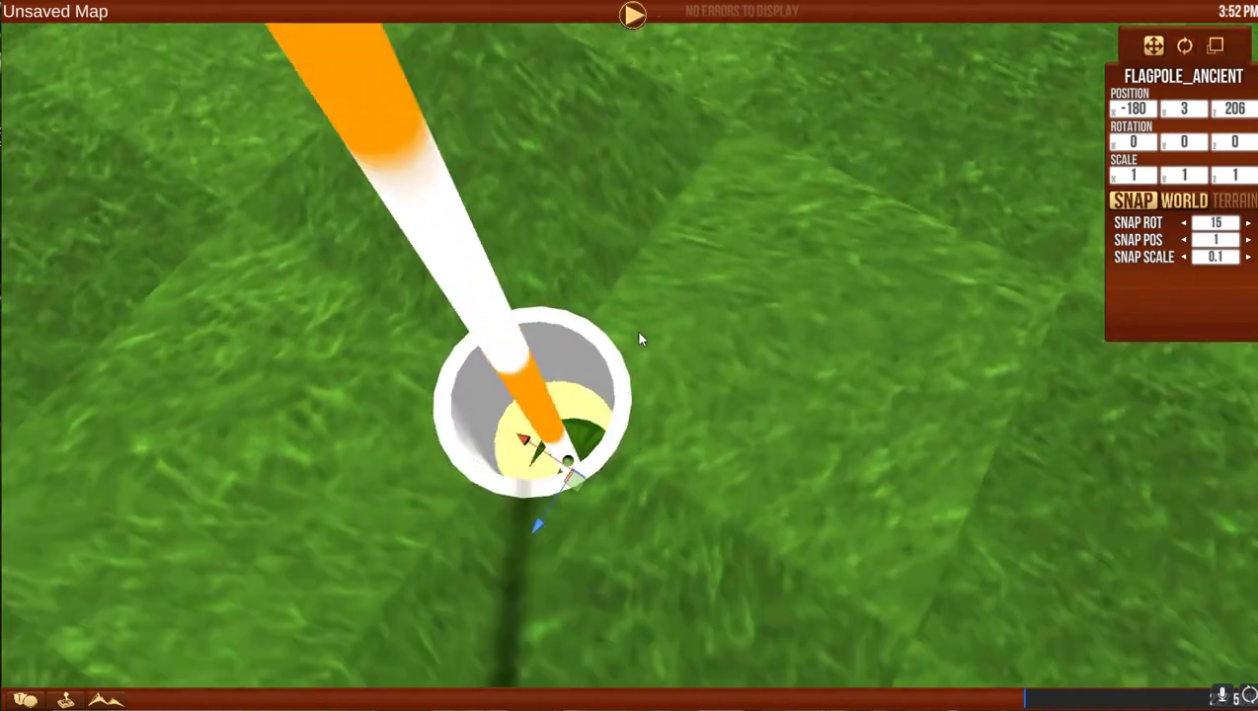
key(w)
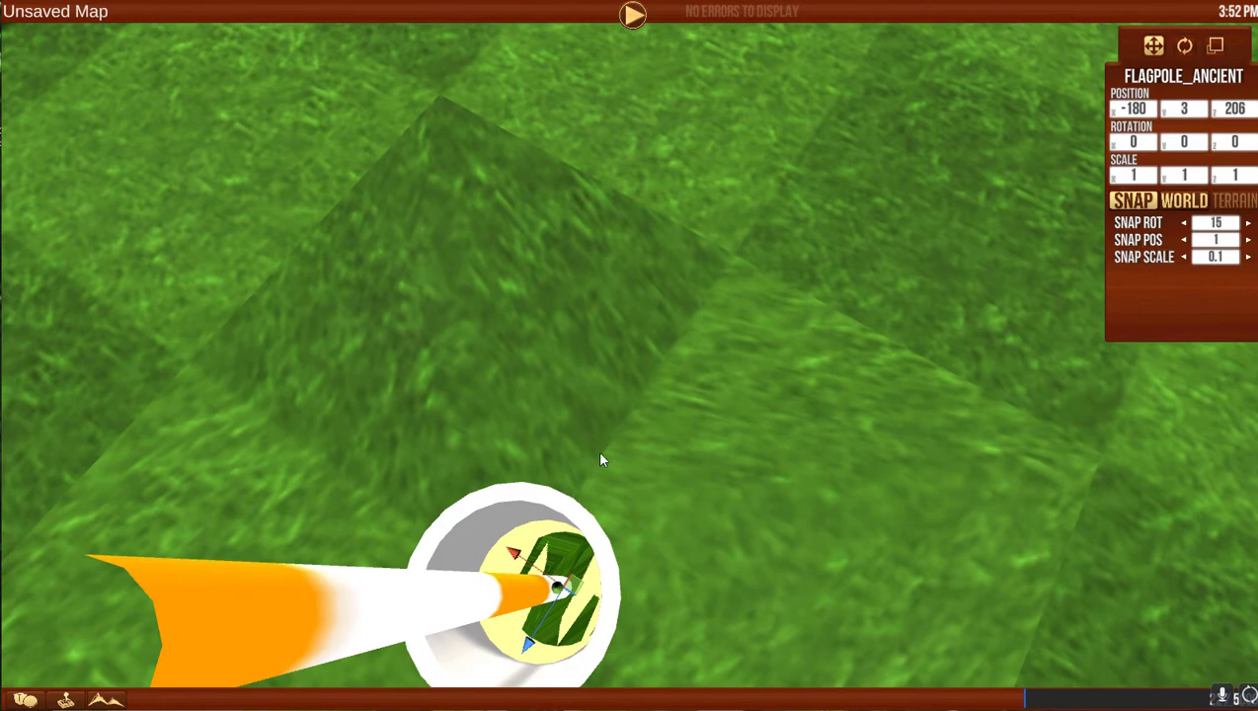
key(space)
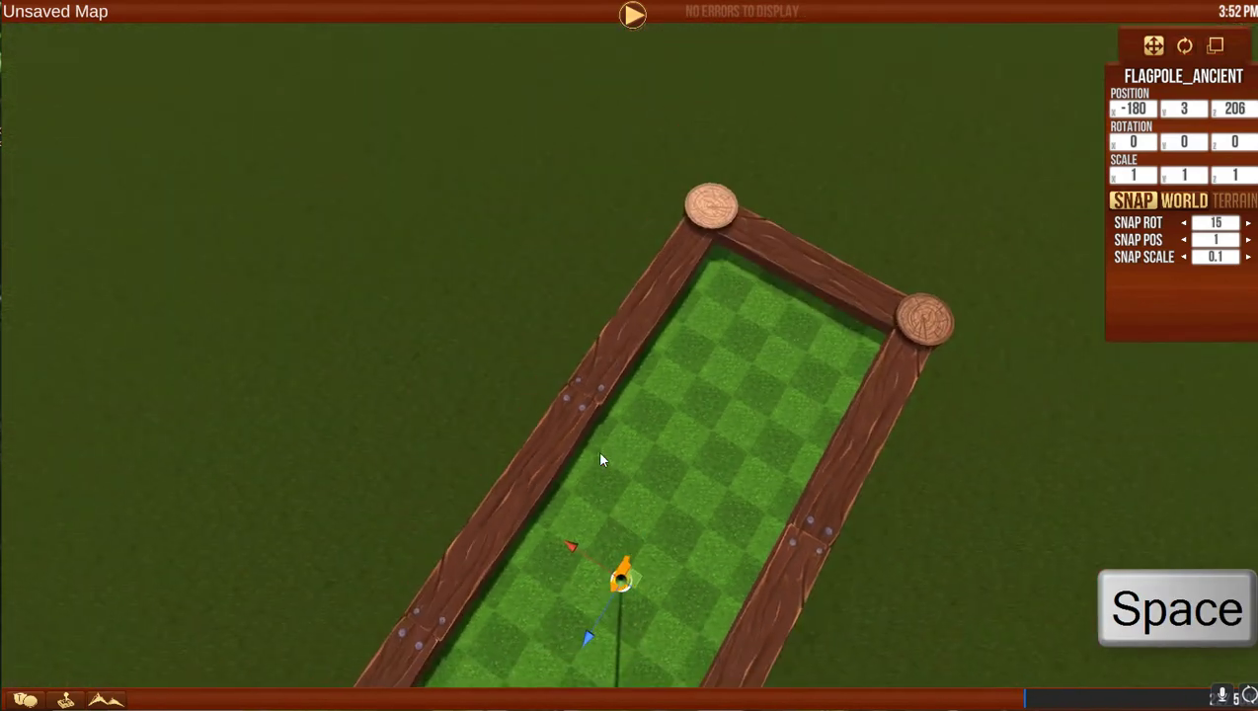
key(ctrl)
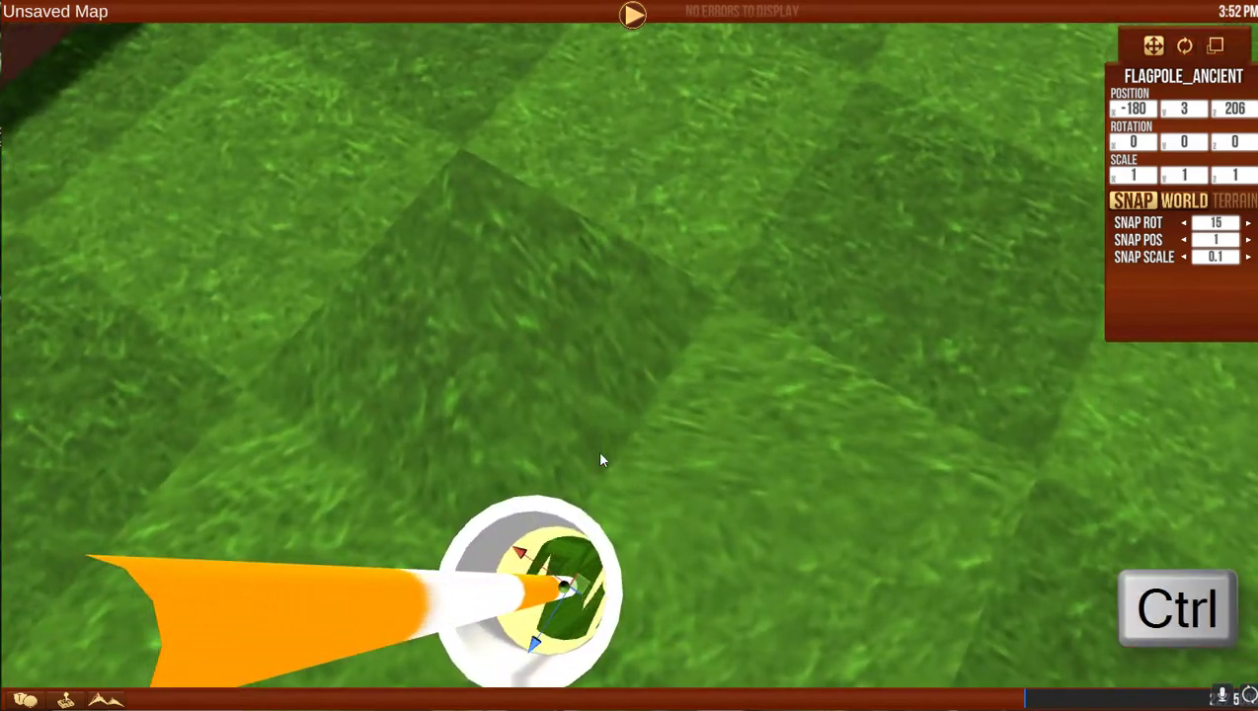
key(ctrl)
key(a)
key(d)
key(s)
right_drag(544, 99, 632, 355)
key(space)
key(space)
key(space)
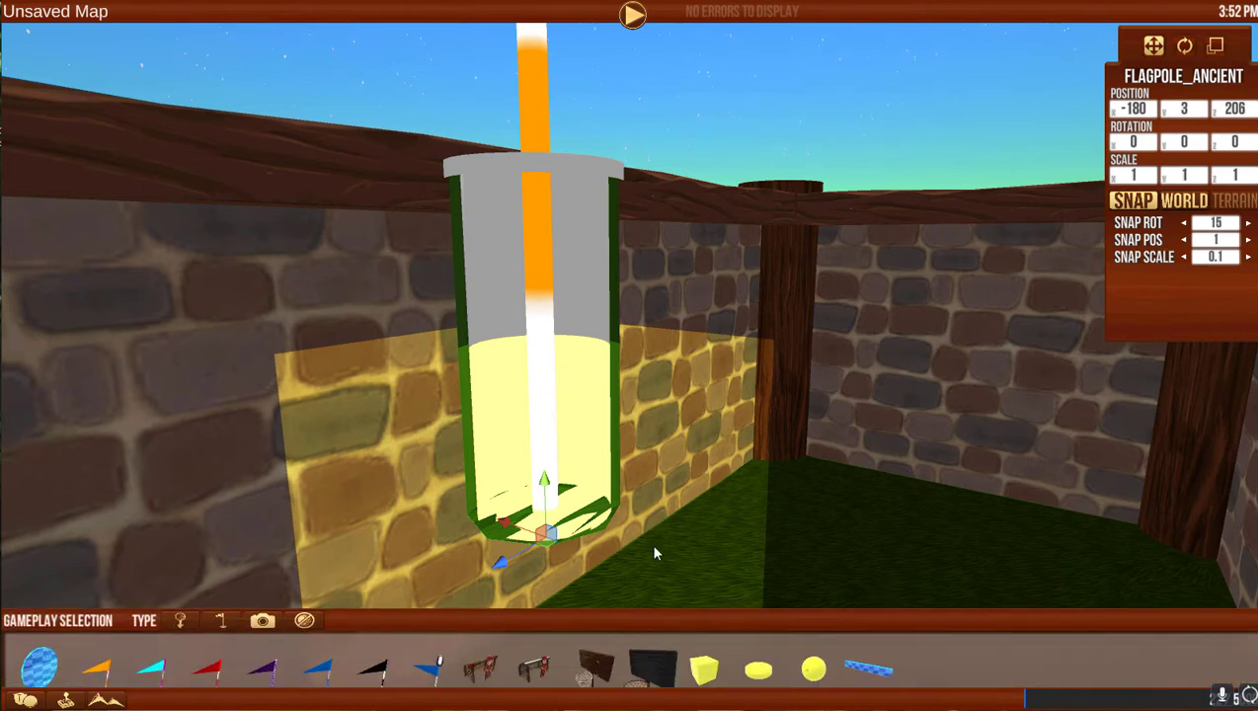
key(s)
key(space)
key(s)
key(s)
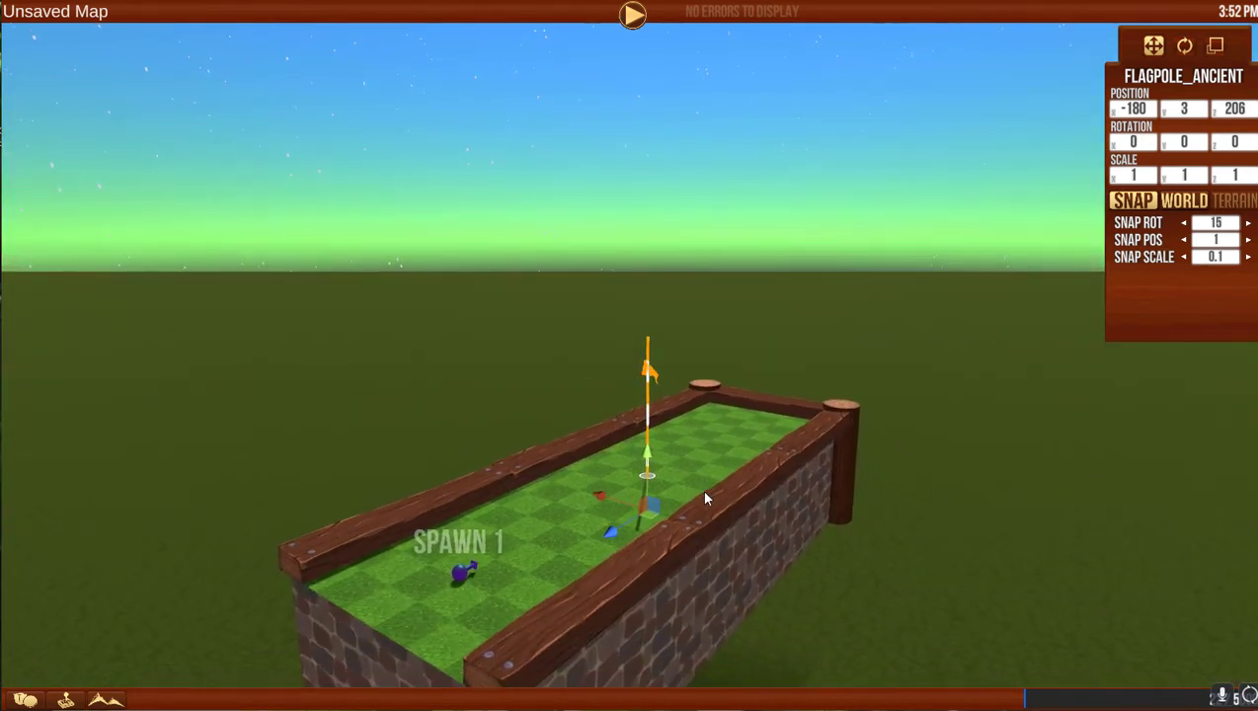
Browse the base tiles of the different object themes, ending on the Warzone set.
key(d)
key(w)
click(66, 700)
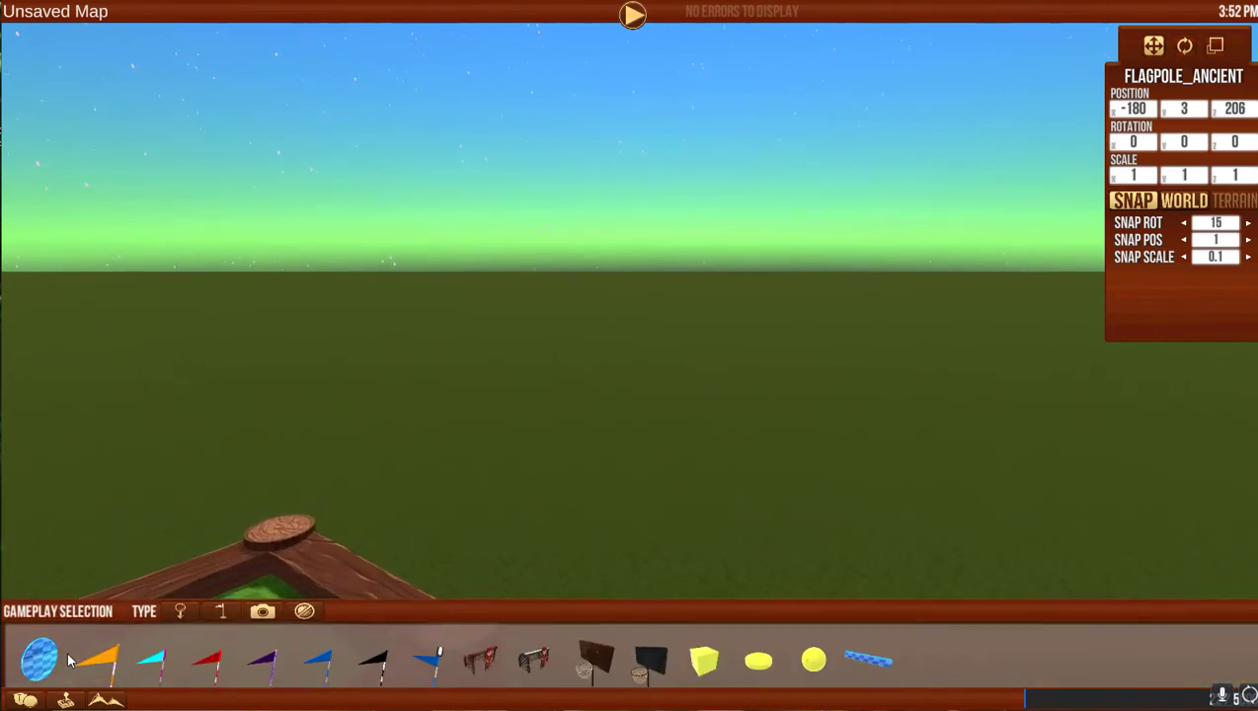
click(25, 700)
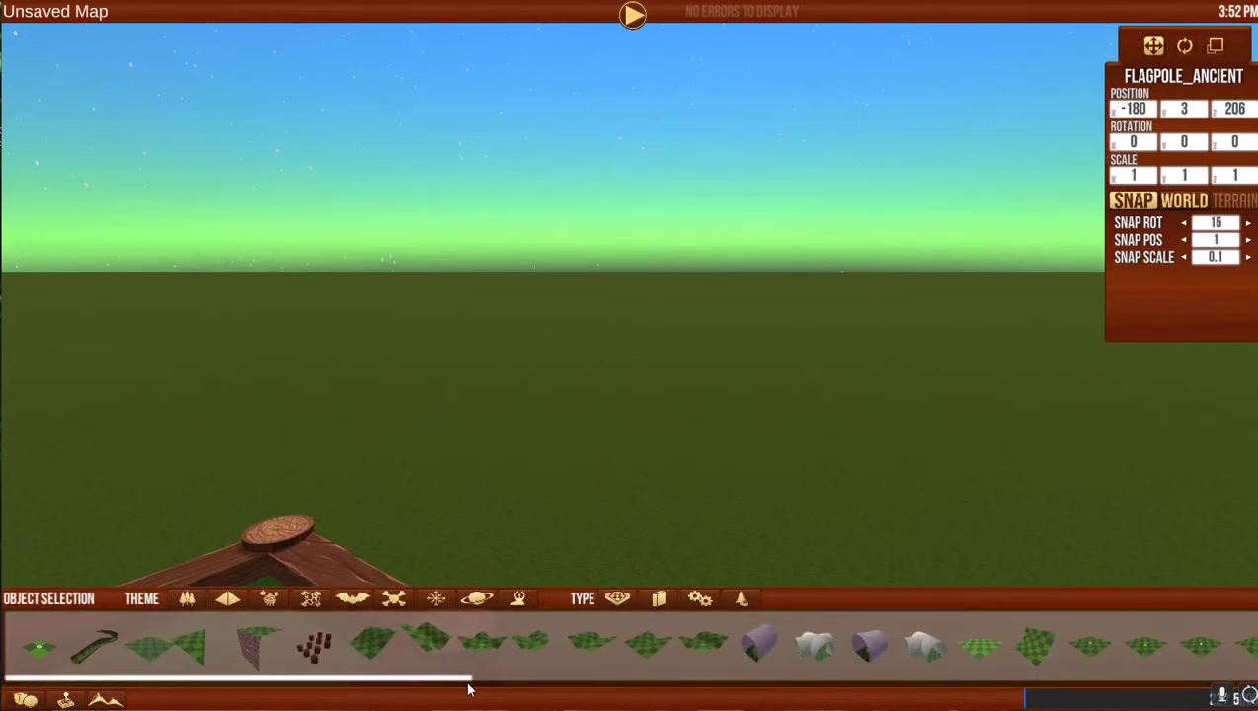
click(229, 602)
click(314, 605)
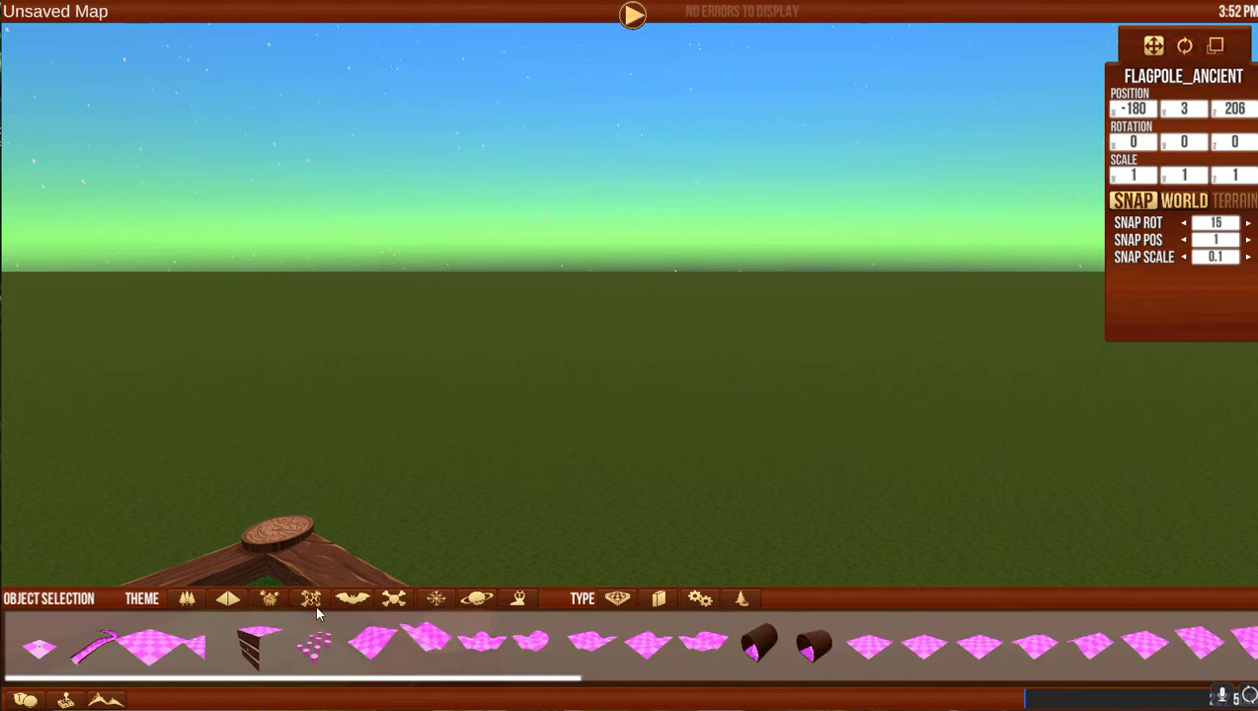
click(347, 596)
click(373, 598)
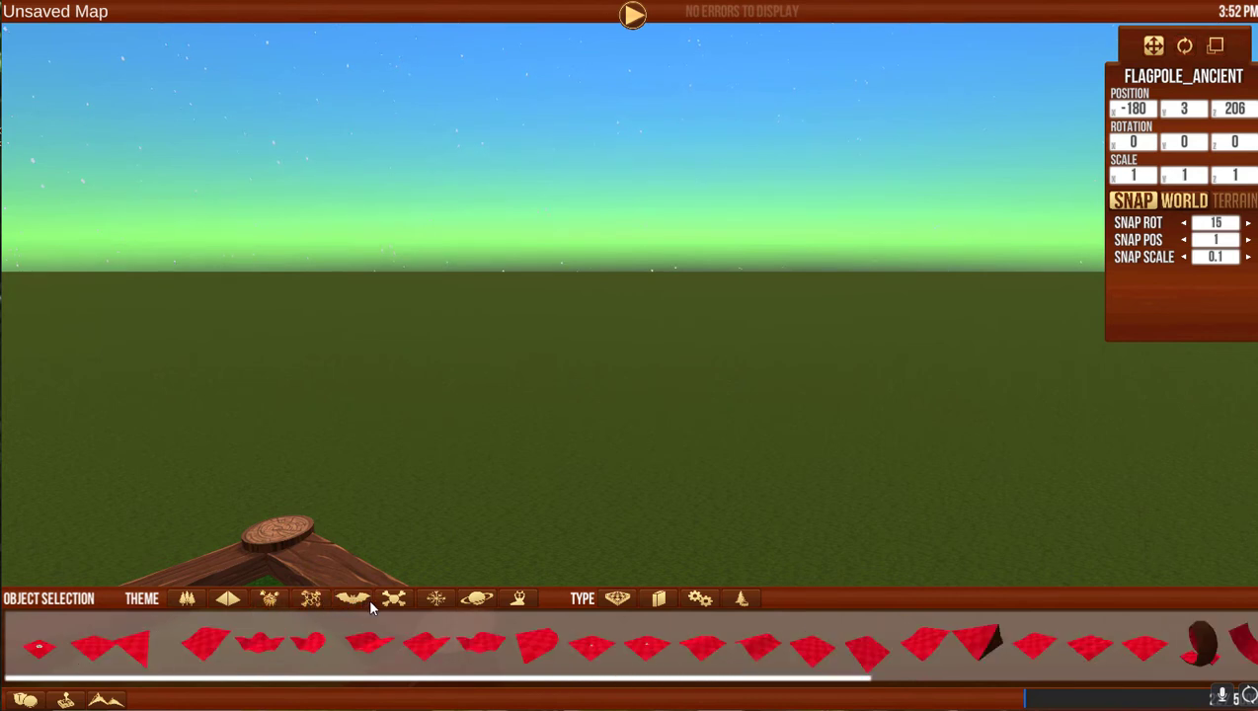
click(427, 605)
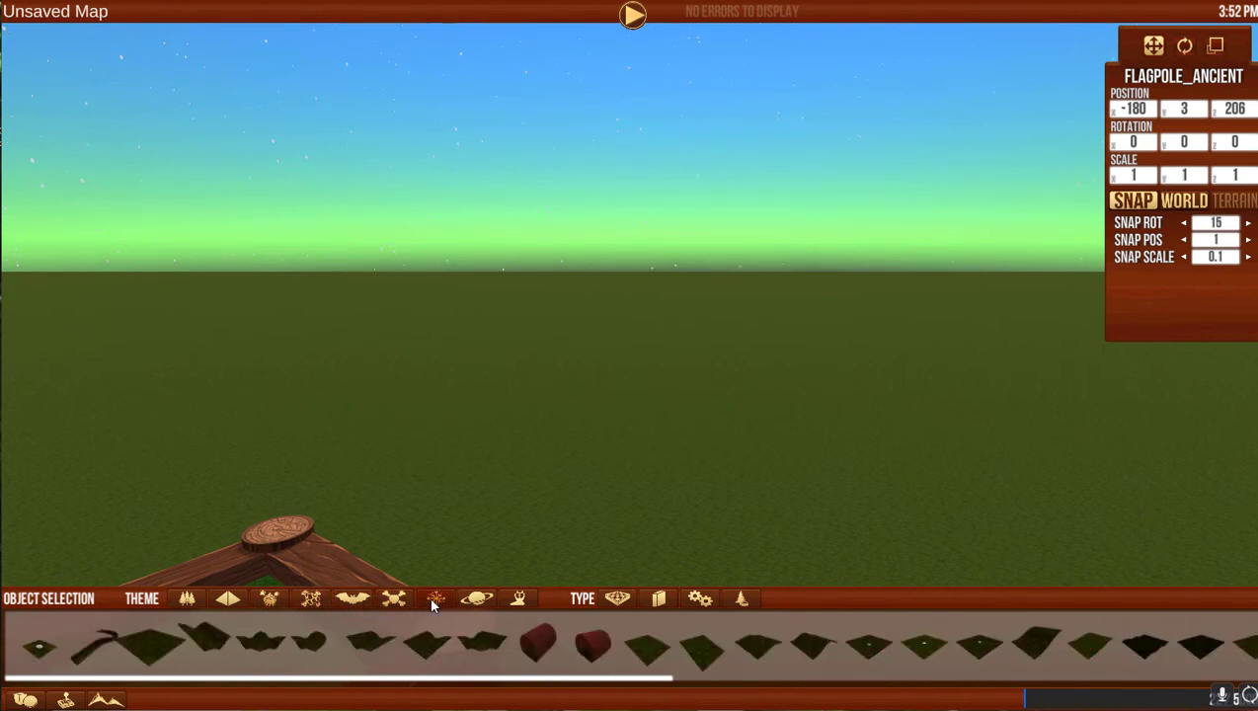
click(474, 598)
click(505, 602)
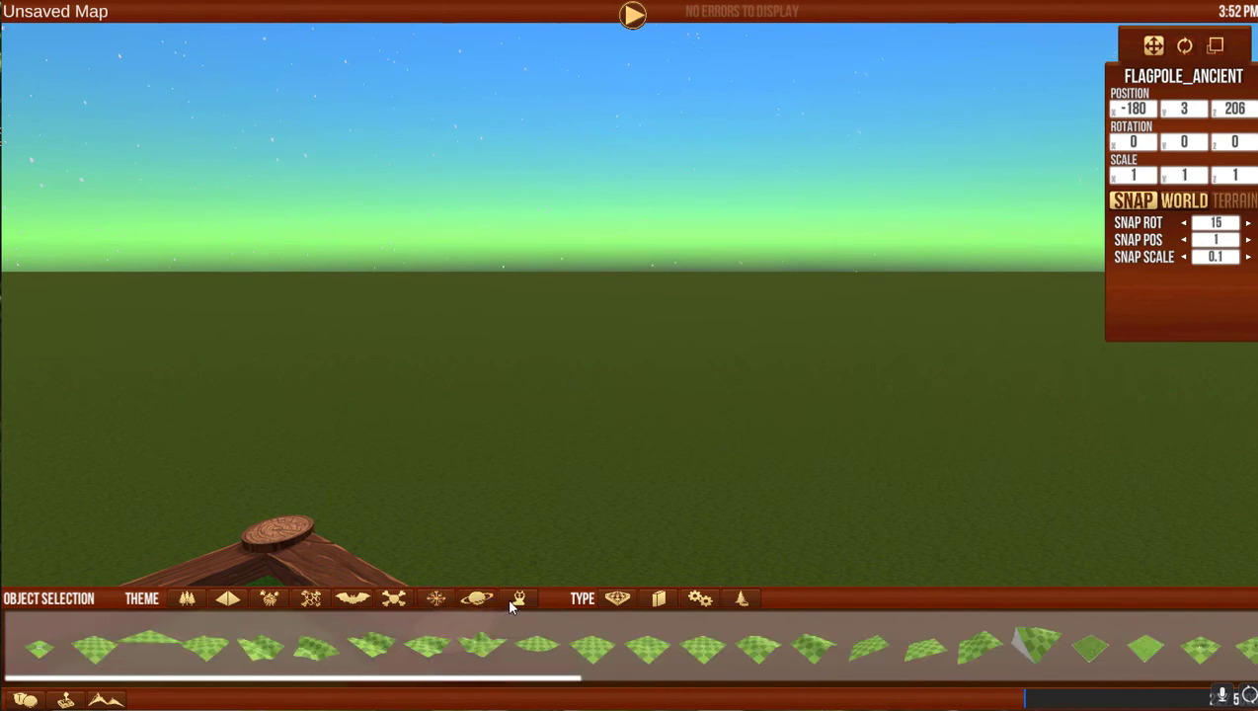
click(516, 603)
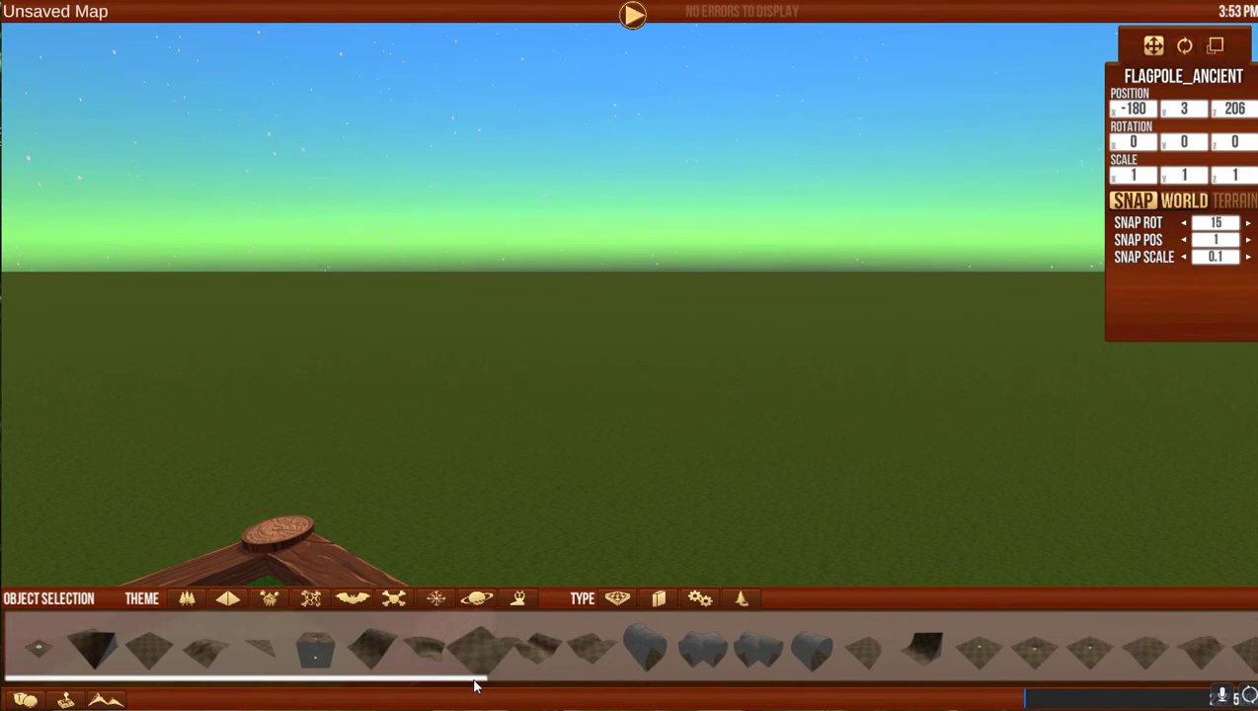
Place Warzone 6x6 base tiles beside the green and join the 6x6 drop-down tube tile to them in an L shape.
drag(470, 679, 493, 678)
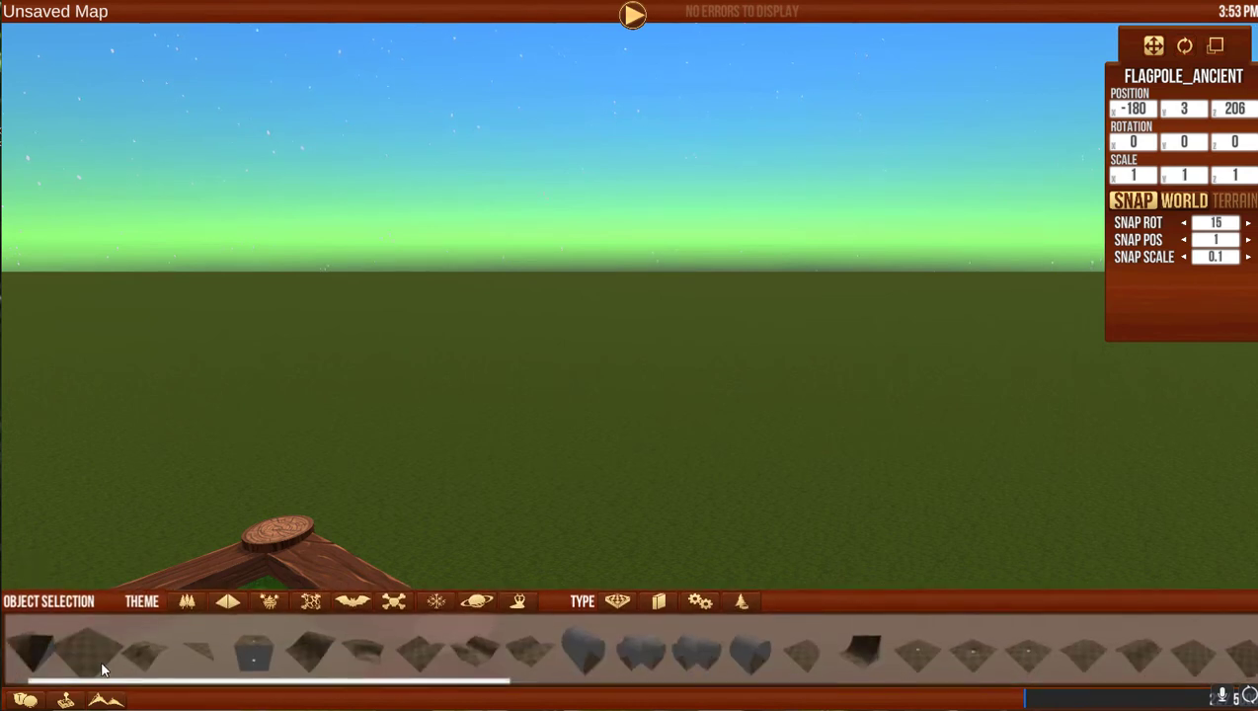
click(97, 661)
click(349, 458)
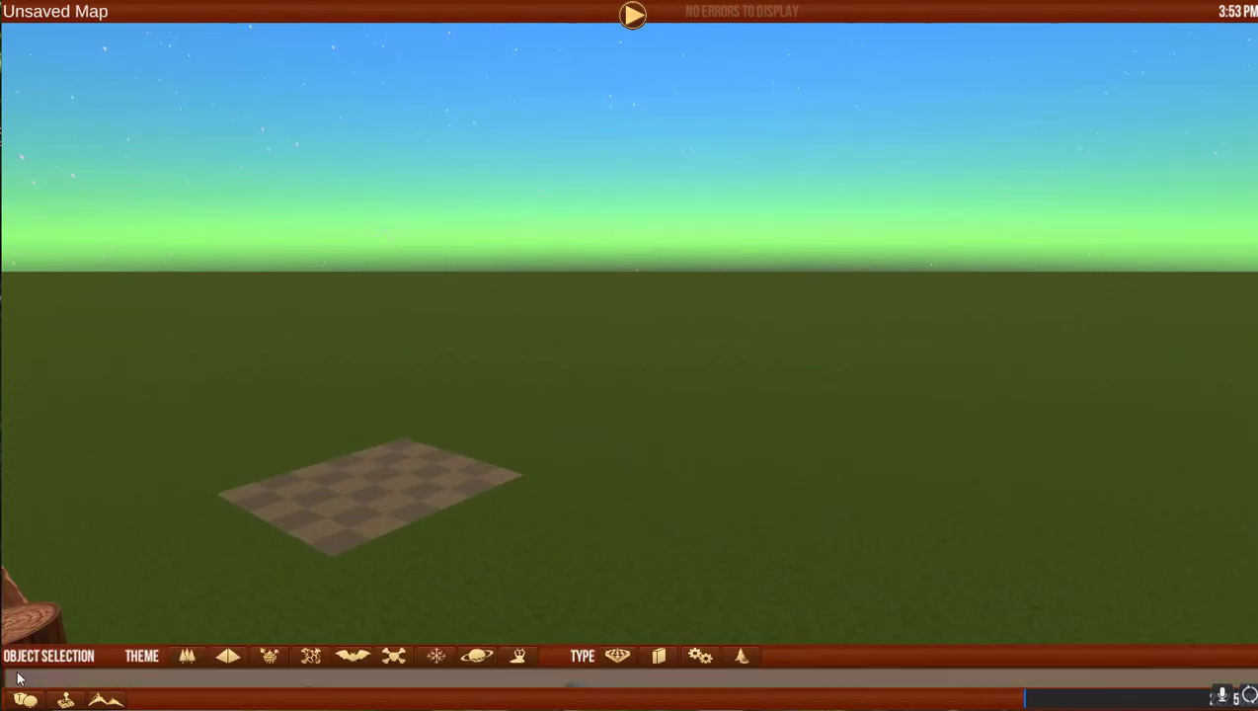
click(91, 651)
drag(242, 657, 666, 478)
click(667, 478)
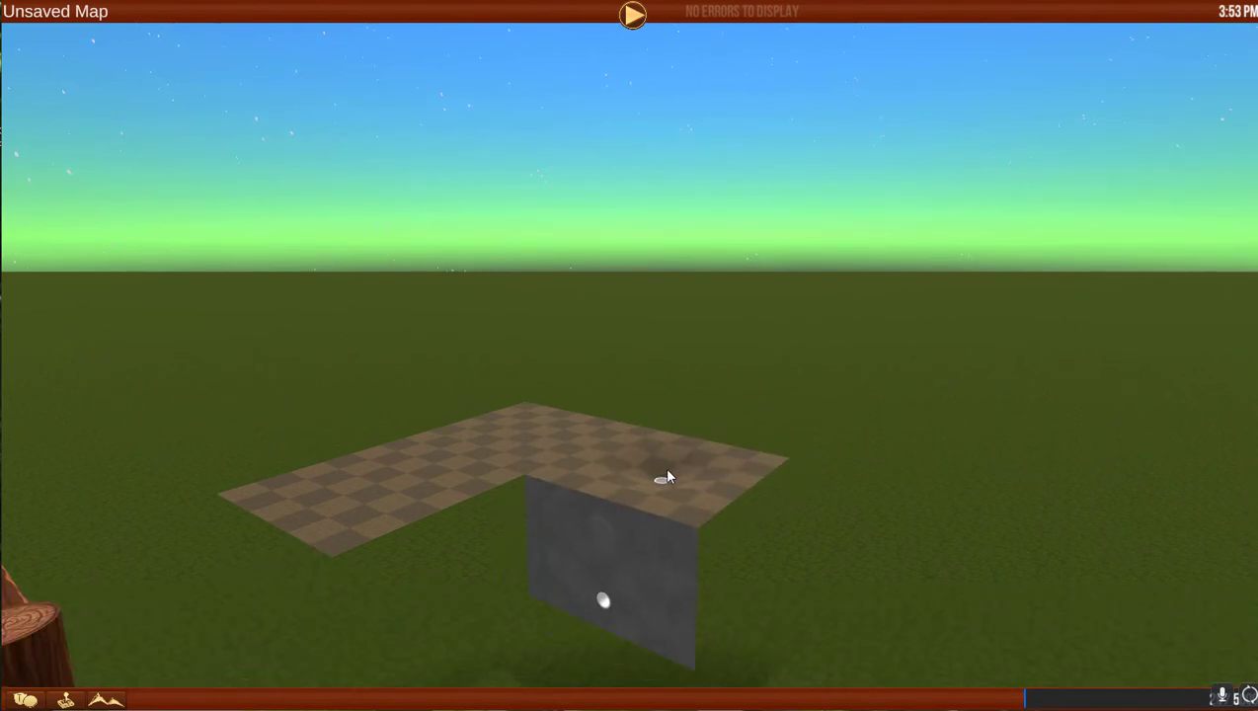
Place the Warzone 6x6 flat hole tile on the ground in front of the drop-down tube's outlet.
scroll(668, 477, down, 2)
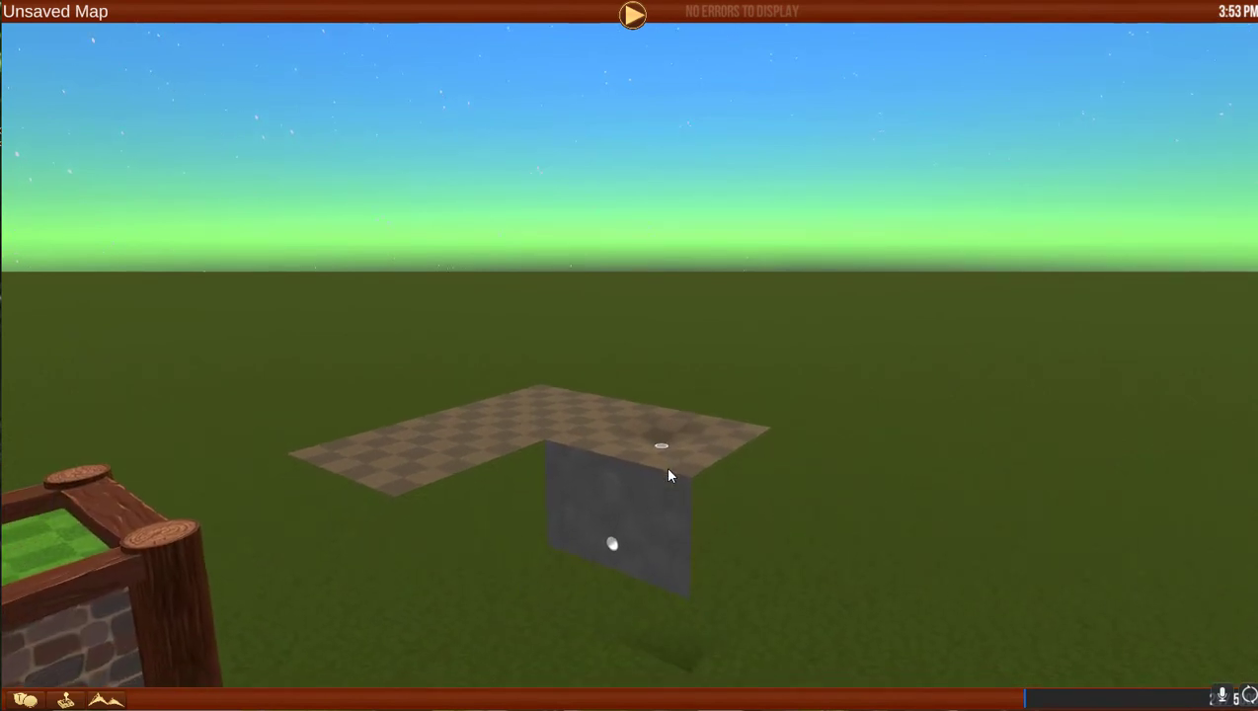
mouse_move(138, 673)
click(639, 680)
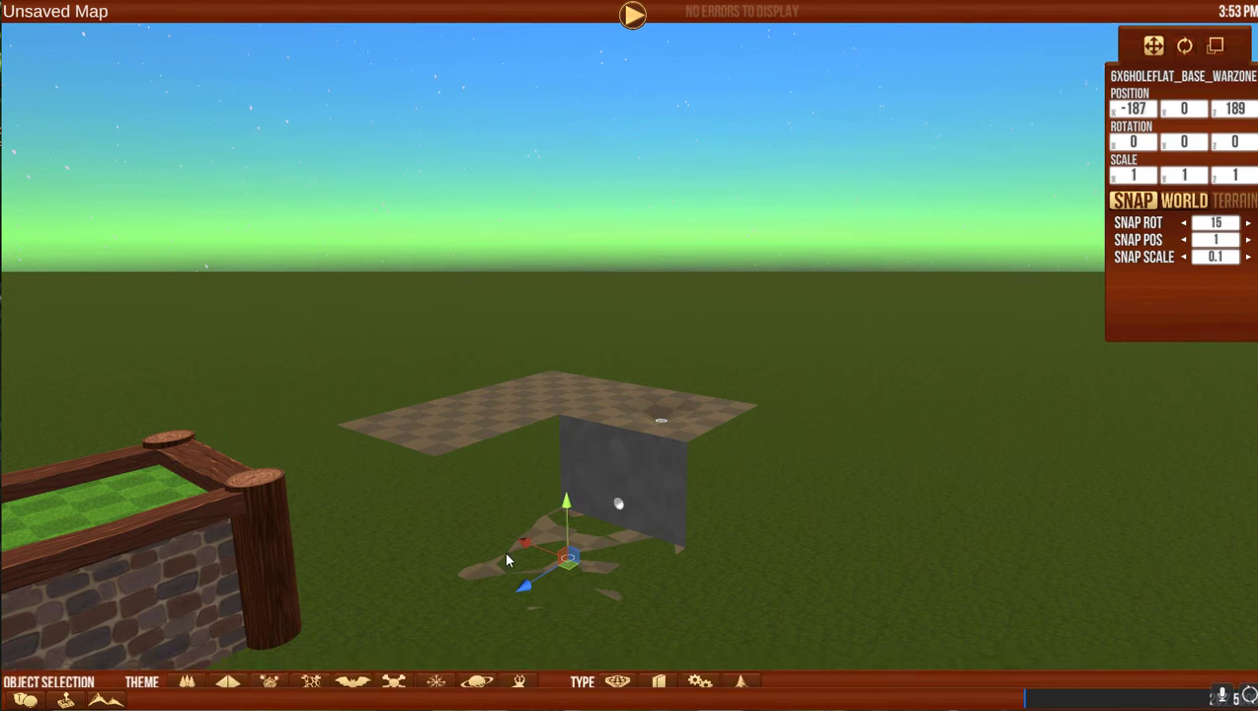
key(s)
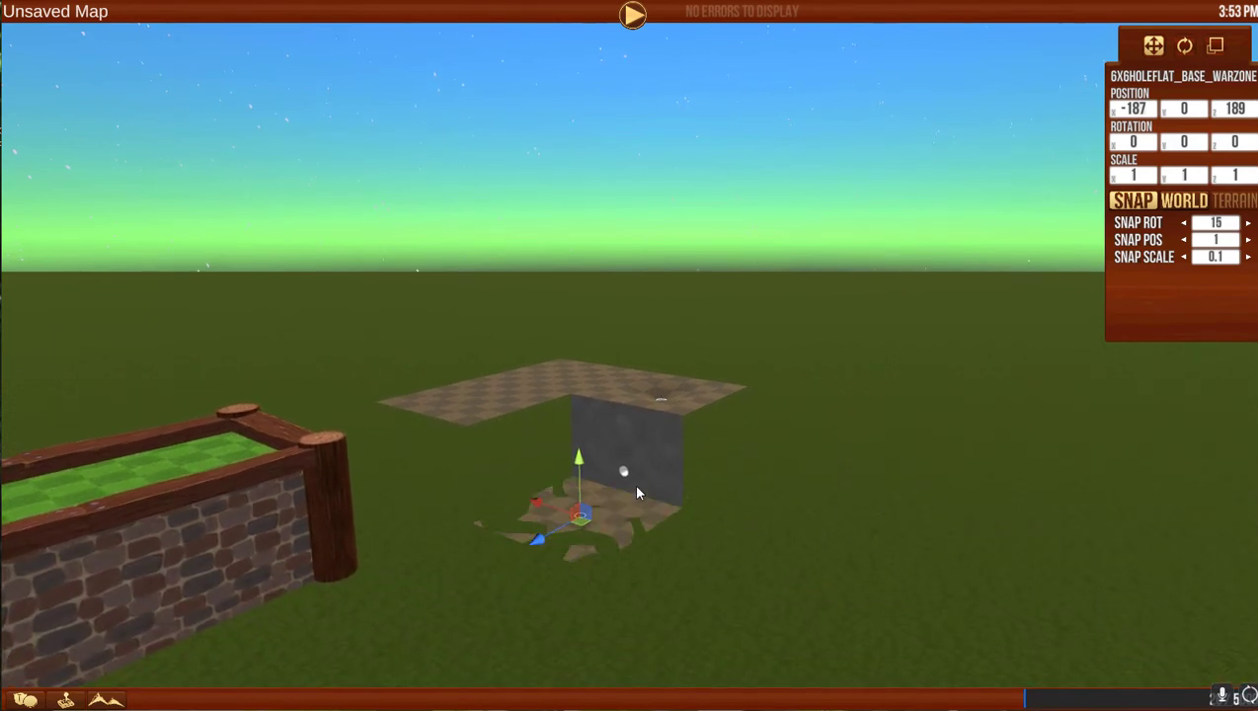
Raise the drop-down tube tile and its adjoining base tiles to the same greater height.
click(652, 450)
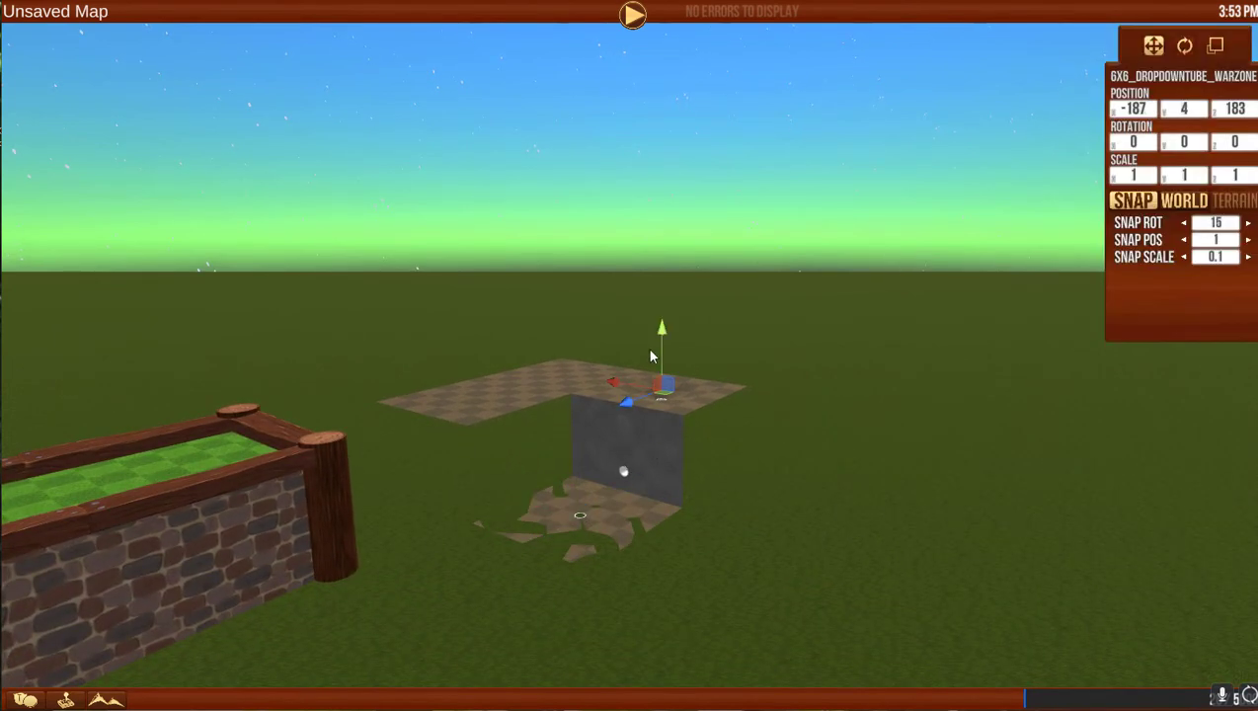
drag(652, 353, 654, 293)
click(553, 376)
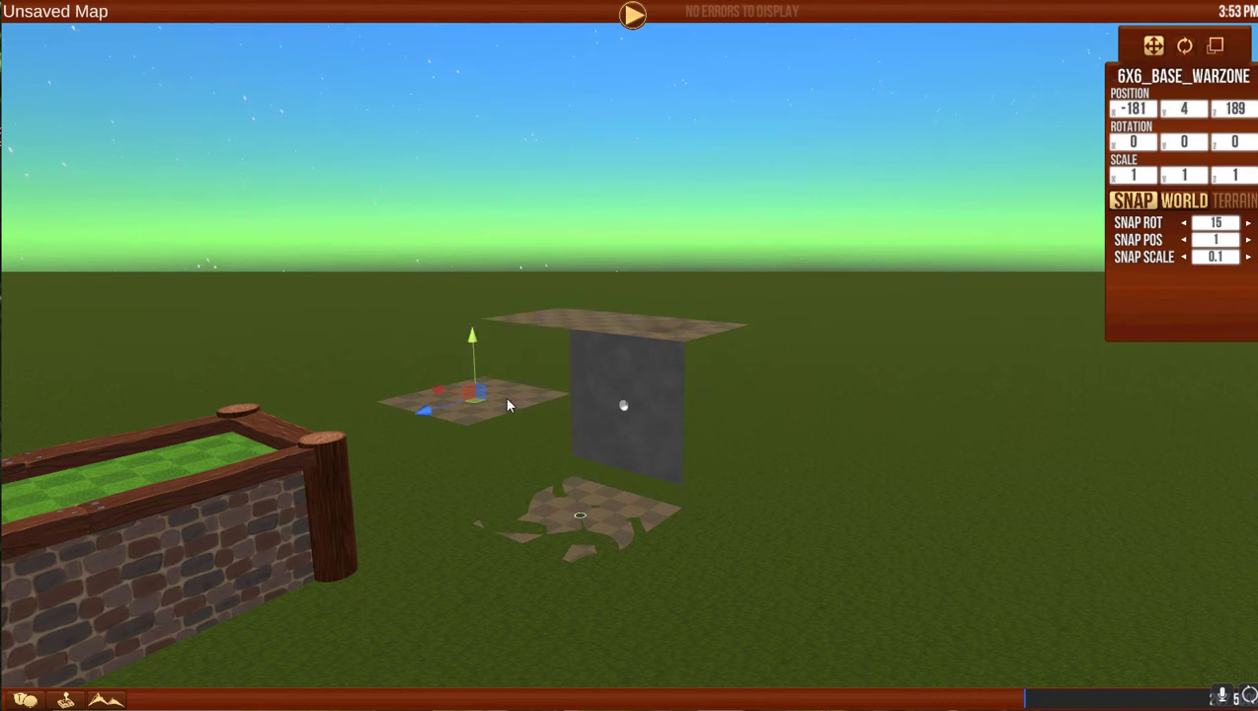
drag(474, 364, 477, 299)
Raise the flat hole tile to height 1 at the foot of the drop-down tube and check the alignment.
click(577, 496)
drag(578, 469, 576, 446)
key(w)
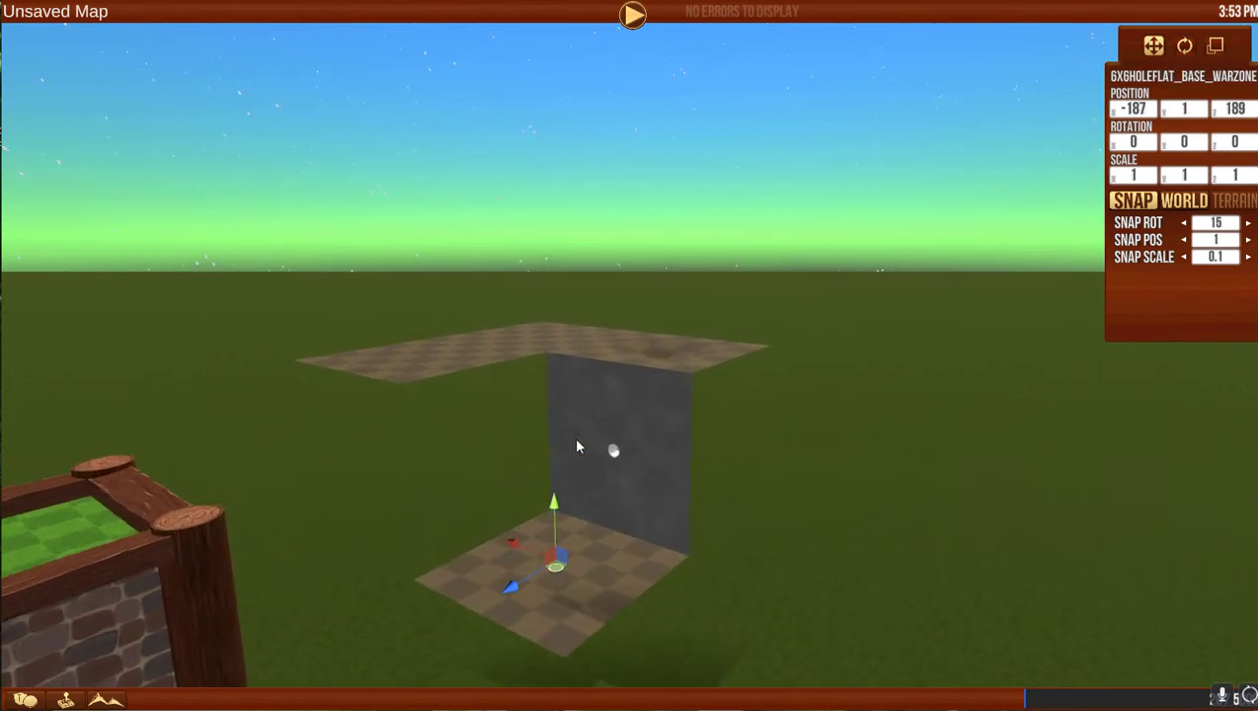
key(d)
key(a)
key(s)
key(s)
key(a)
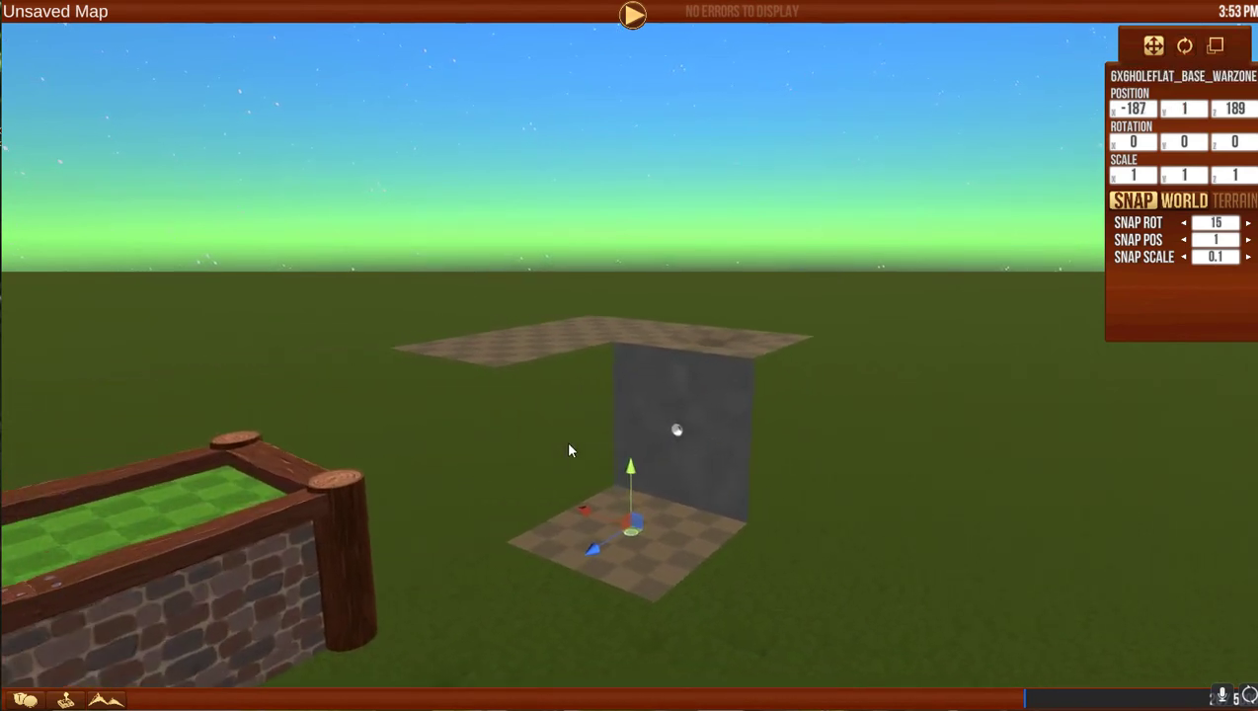
Show the wall pieces, compare the Forest and Warzone sets, and return to the Forest theme.
mouse_move(694, 632)
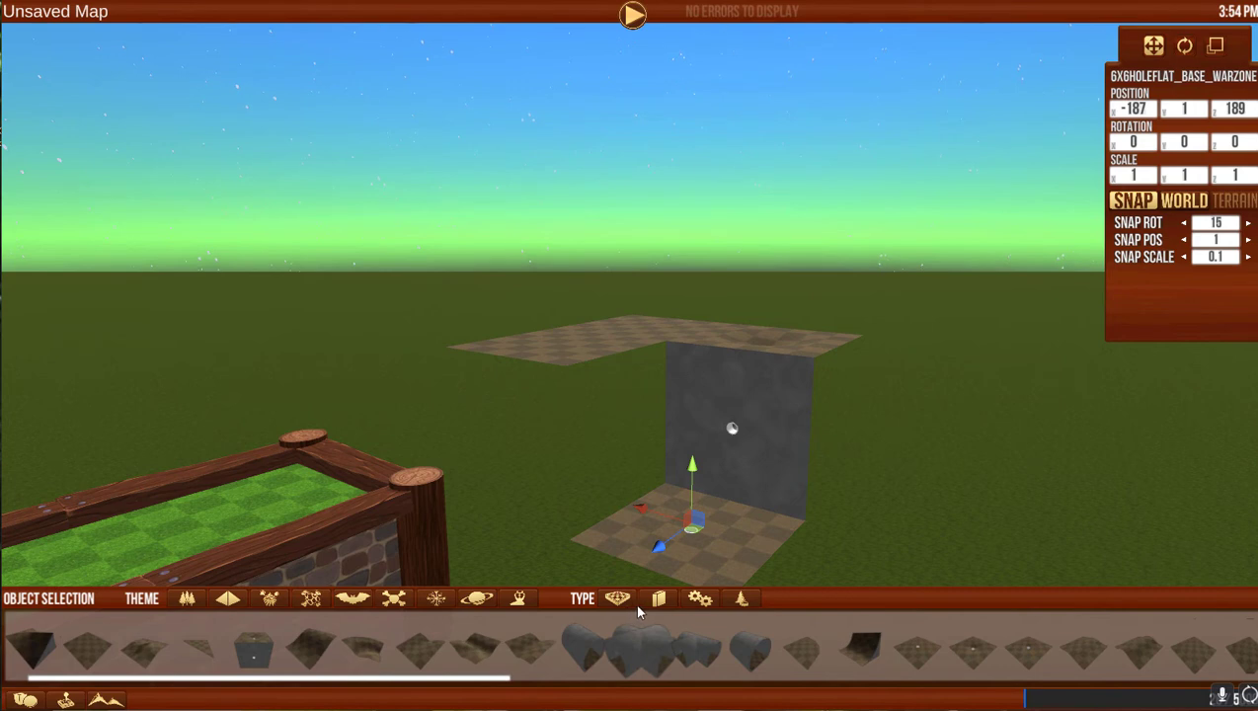
click(187, 599)
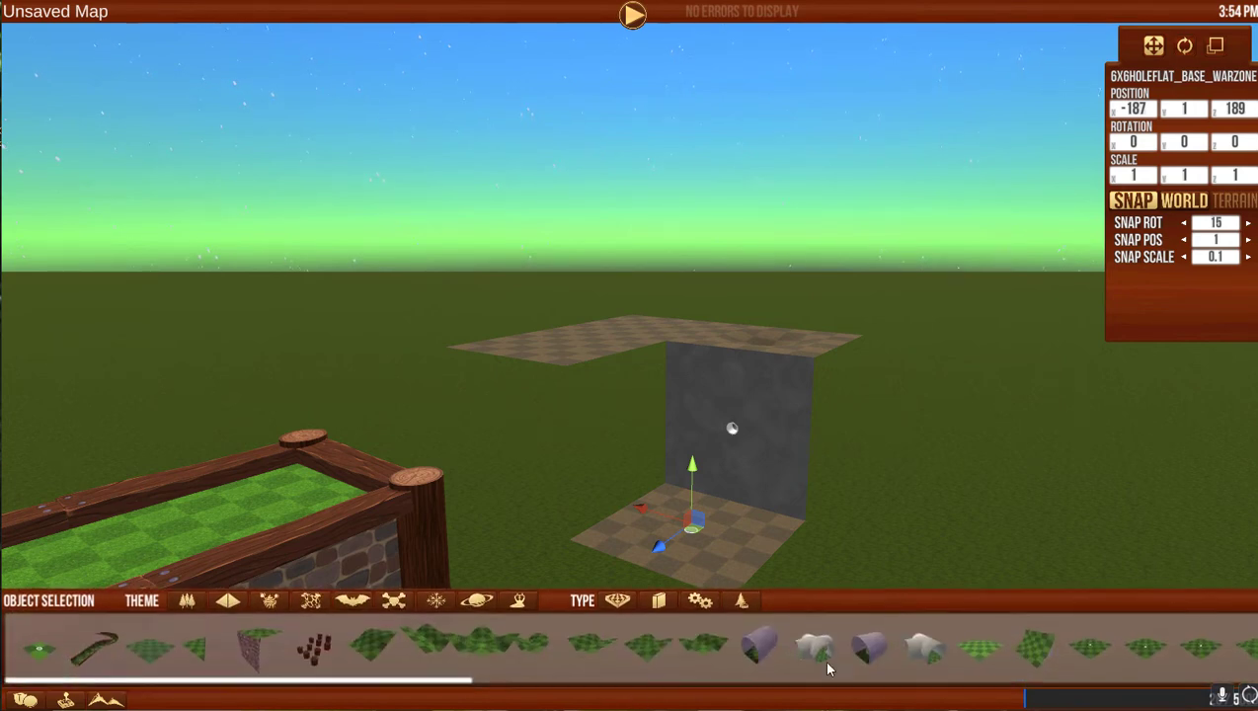
click(657, 600)
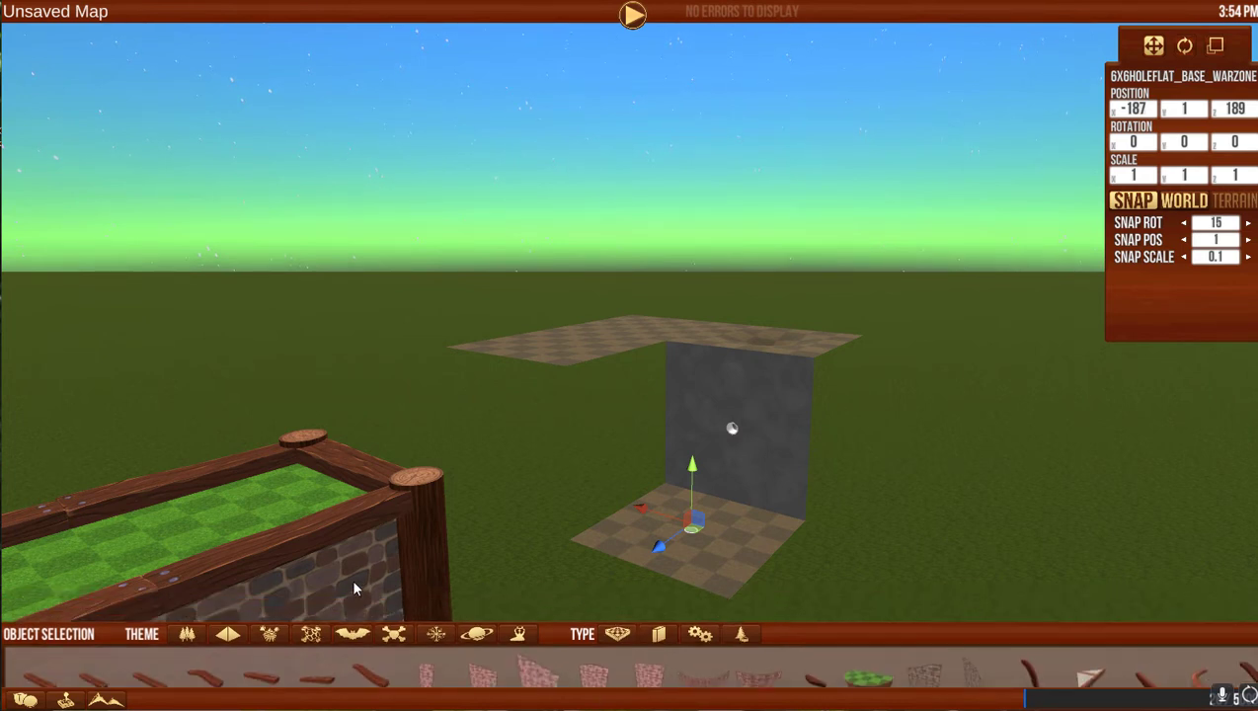
click(517, 599)
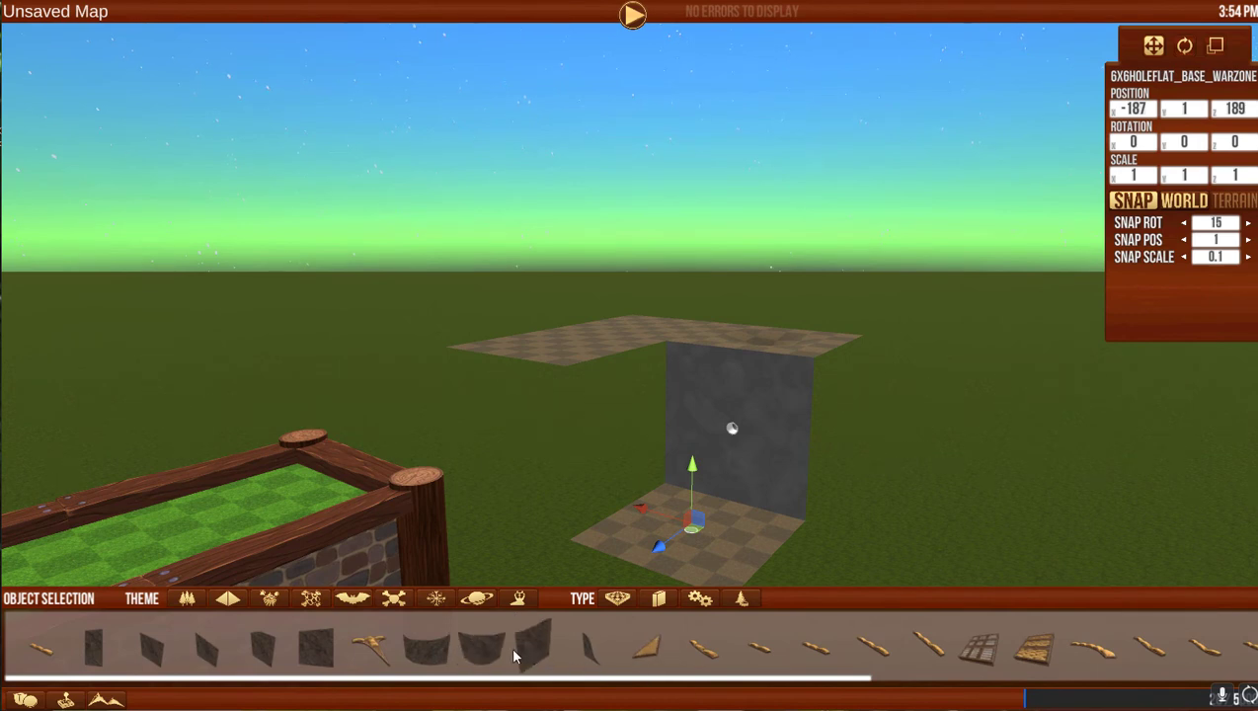
drag(536, 652, 190, 603)
click(190, 601)
Place a Forest end log post at the front corner of the drop, at position -190, 4, 186, and select it.
drag(798, 680, 1191, 687)
click(1241, 647)
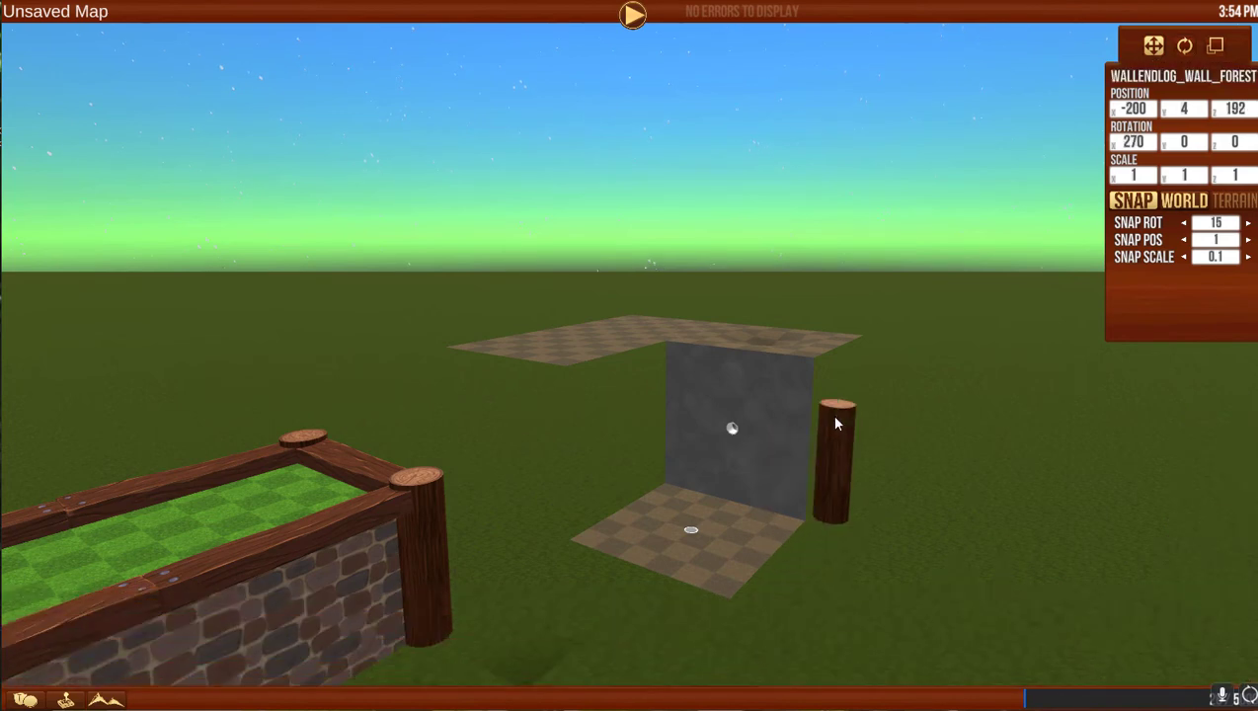
drag(835, 424, 820, 446)
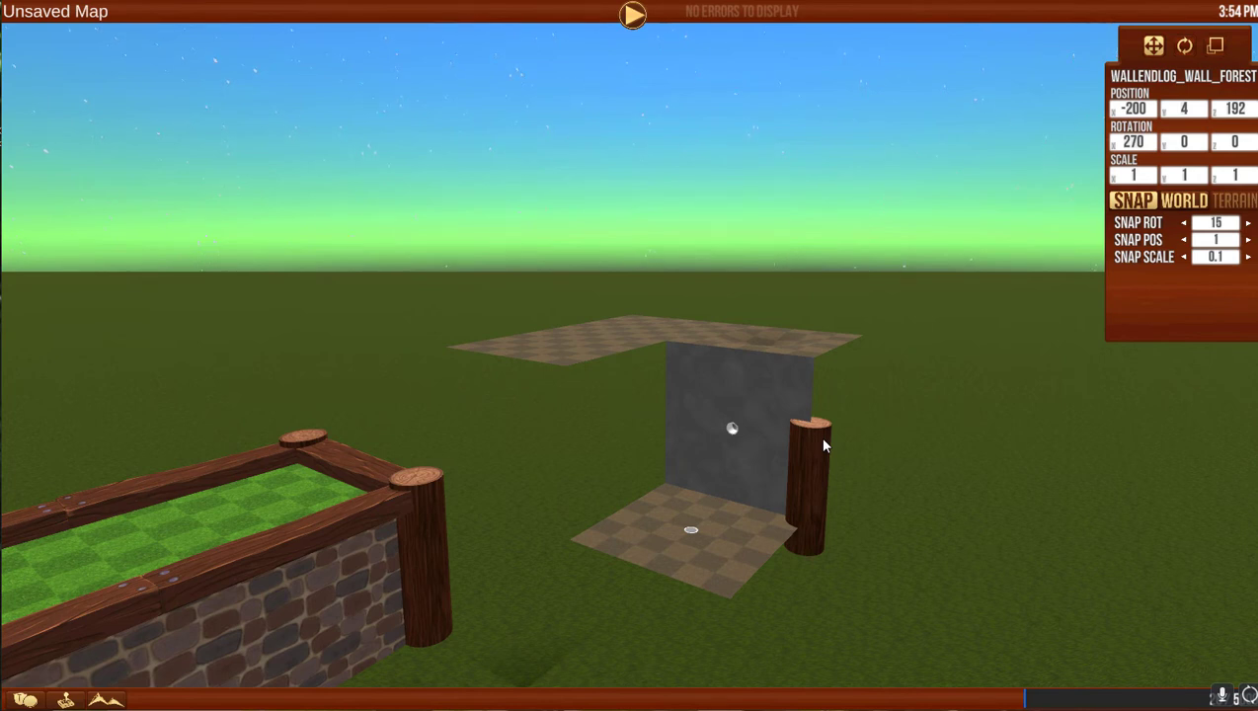
click(824, 439)
click(823, 439)
Stretch the corner log post to a Z scale of 3 and raise it to height 12.
click(1216, 47)
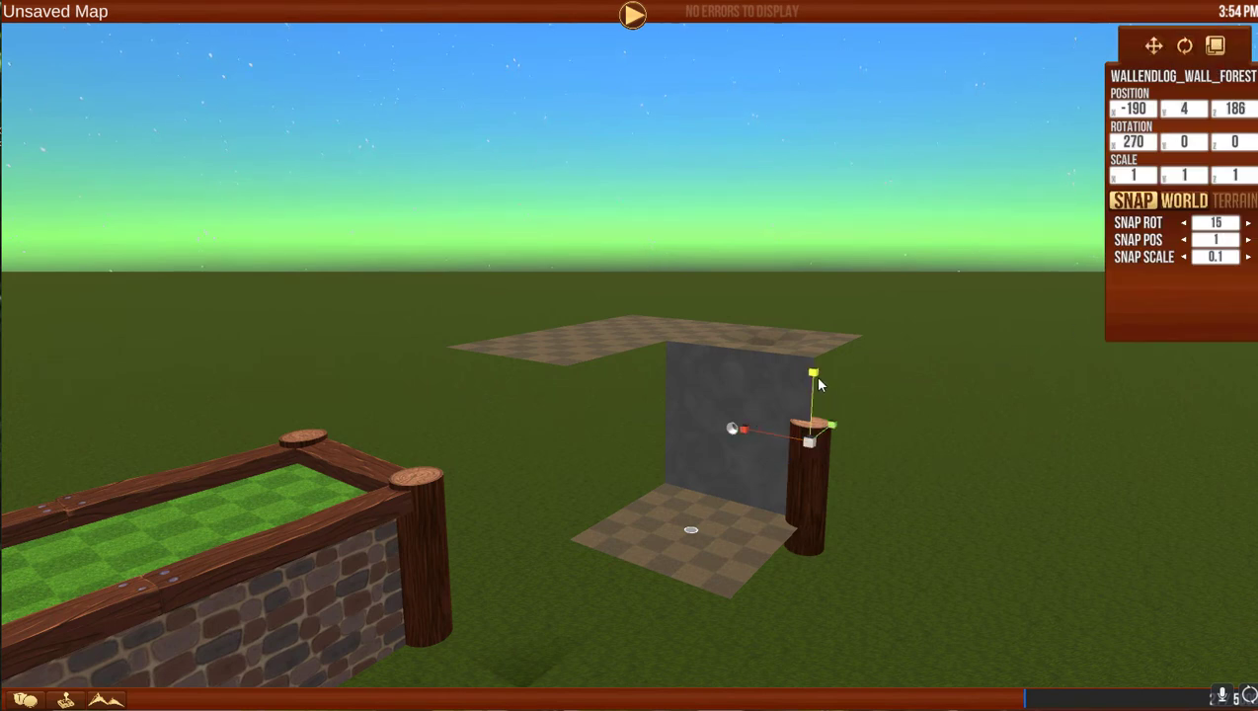
drag(813, 376, 816, 282)
click(1153, 46)
drag(813, 387, 816, 251)
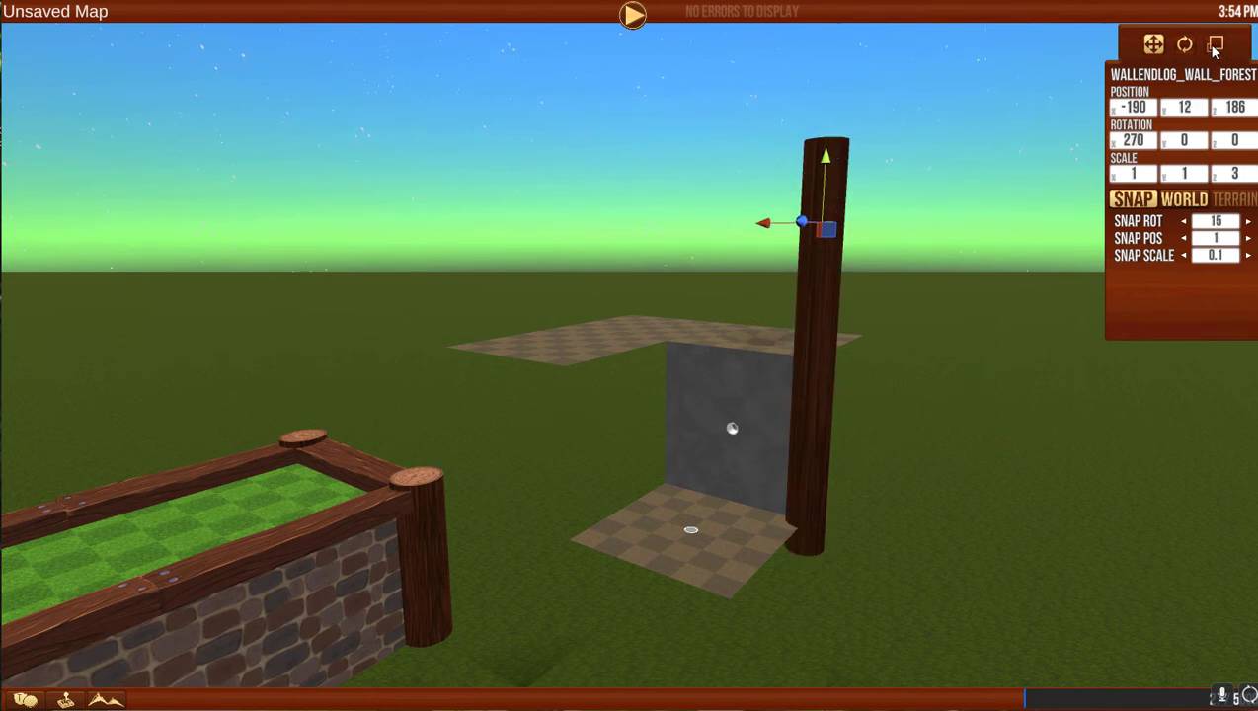
Reduce the corner log post's Z scale to 2.
click(1215, 47)
drag(823, 138, 825, 243)
key(w)
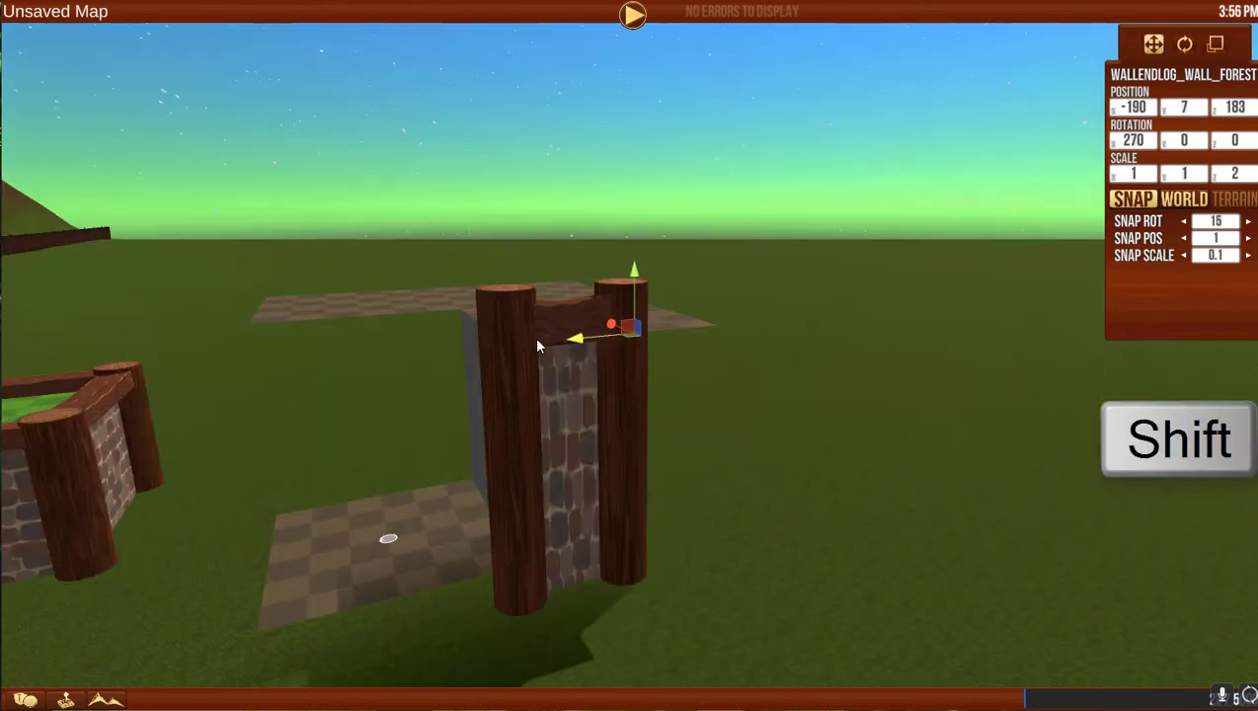
Shift the selected log post along the side of the drop to Z position 180.
drag(538, 346, 571, 344)
key(w)
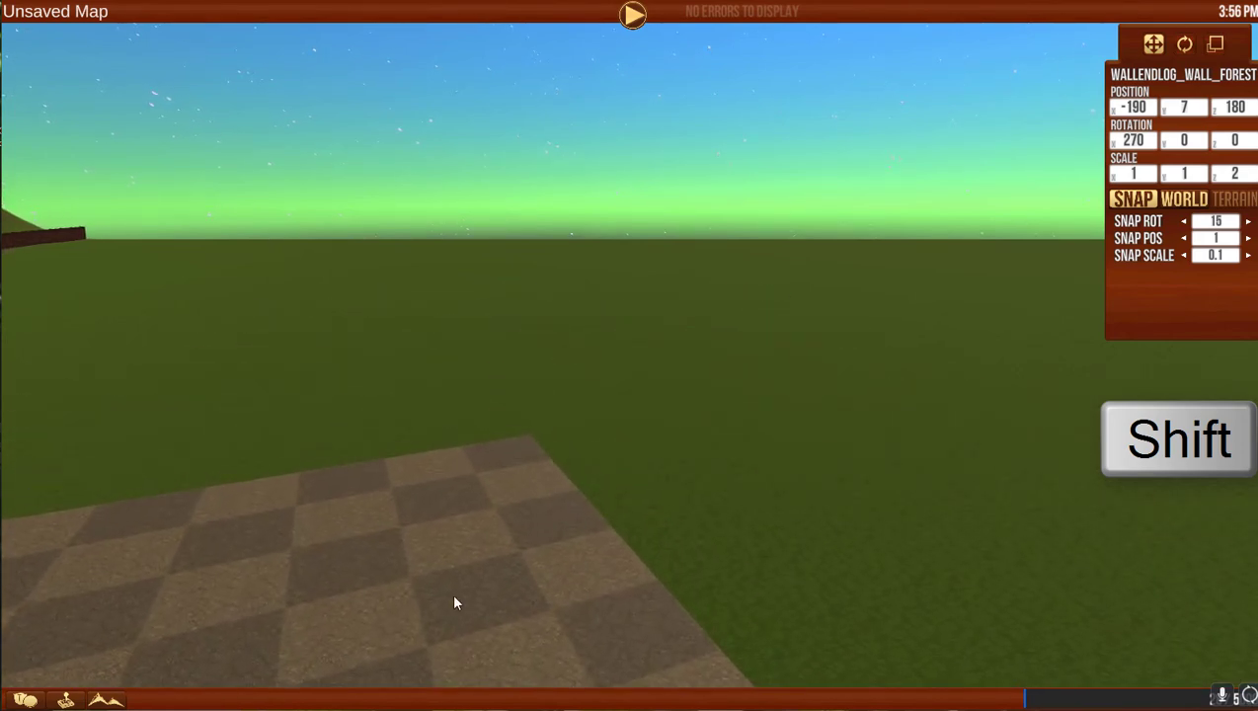
Duplicate the corner log post across the raised course to X position -178 at Z 180.
right_drag(460, 589, 29, 582)
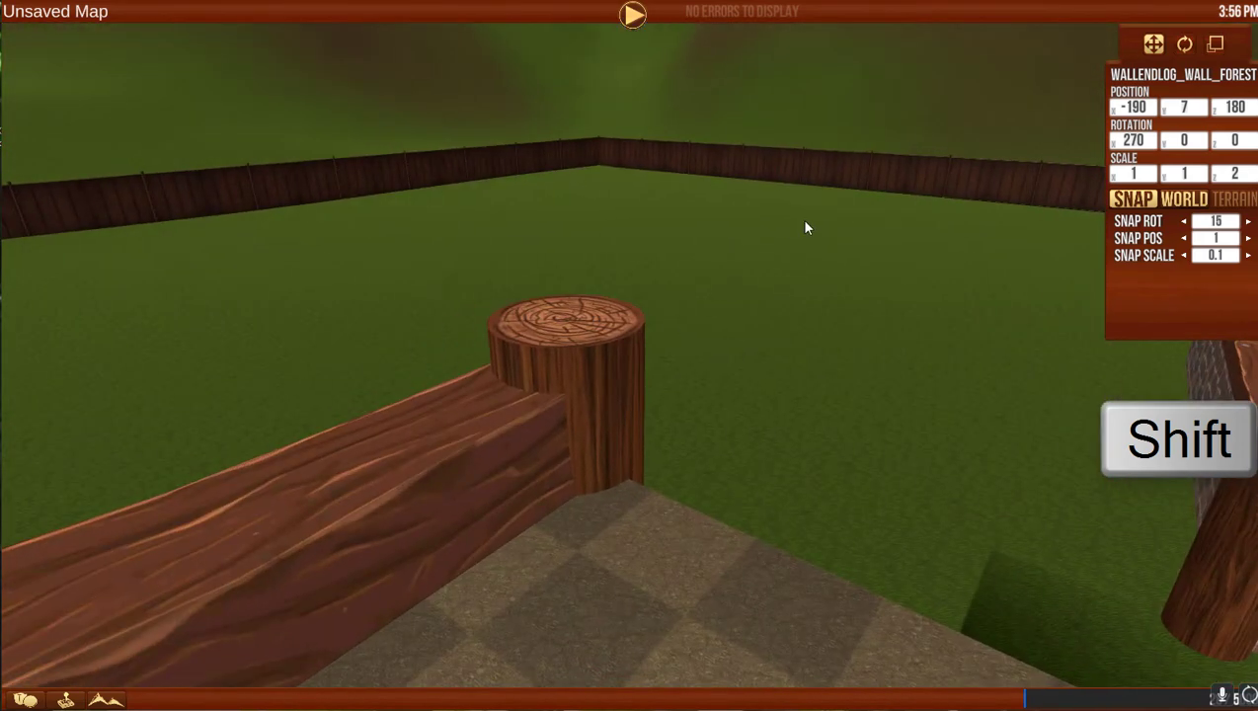
key(shift+s)
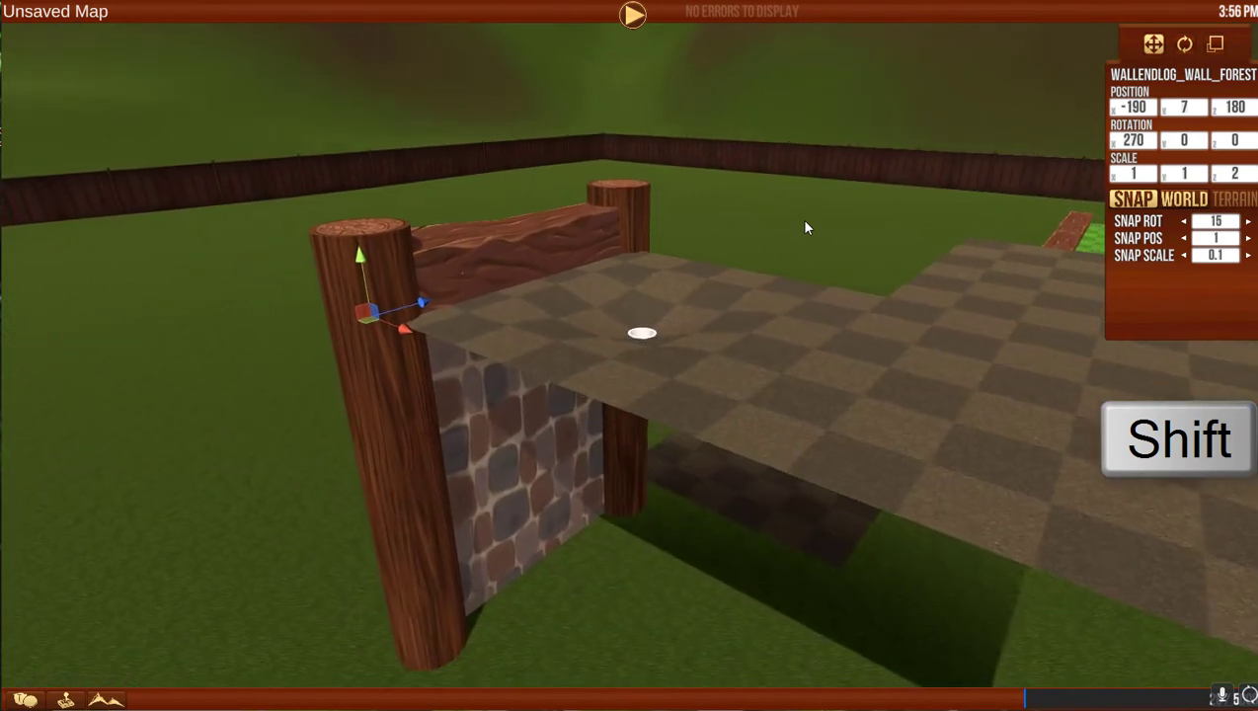
scroll(800, 218, down, 3)
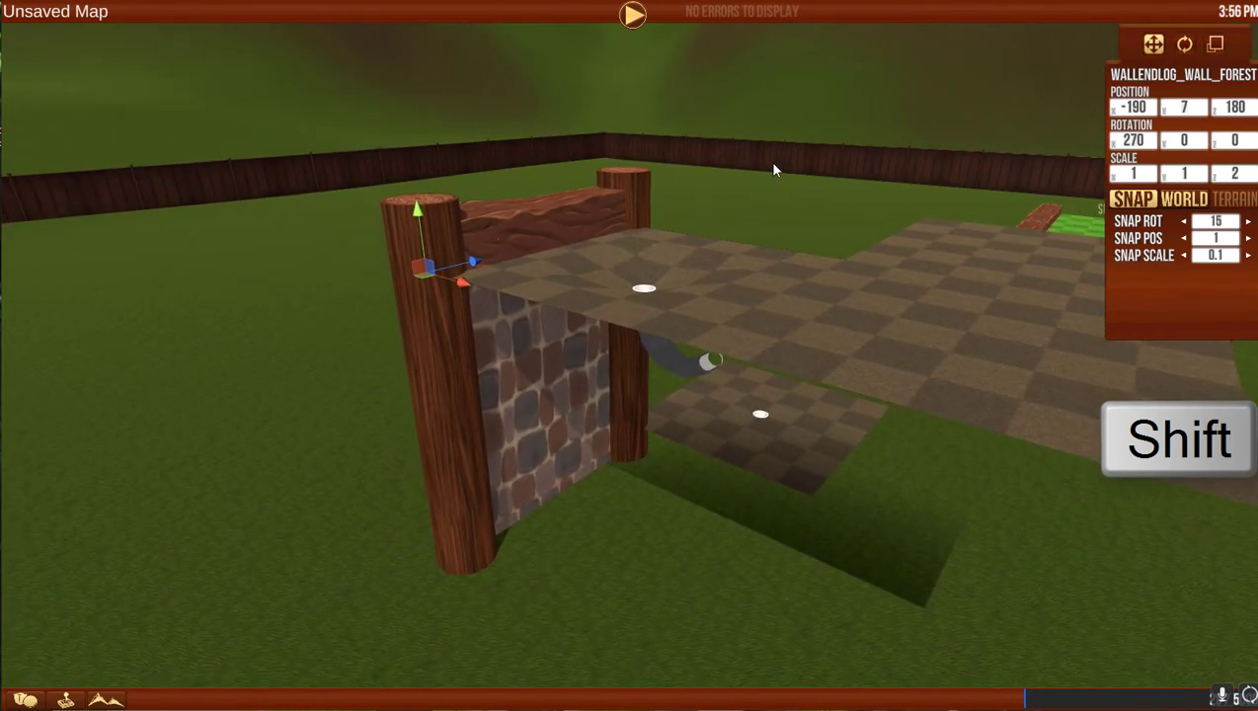
scroll(775, 170, down, 3)
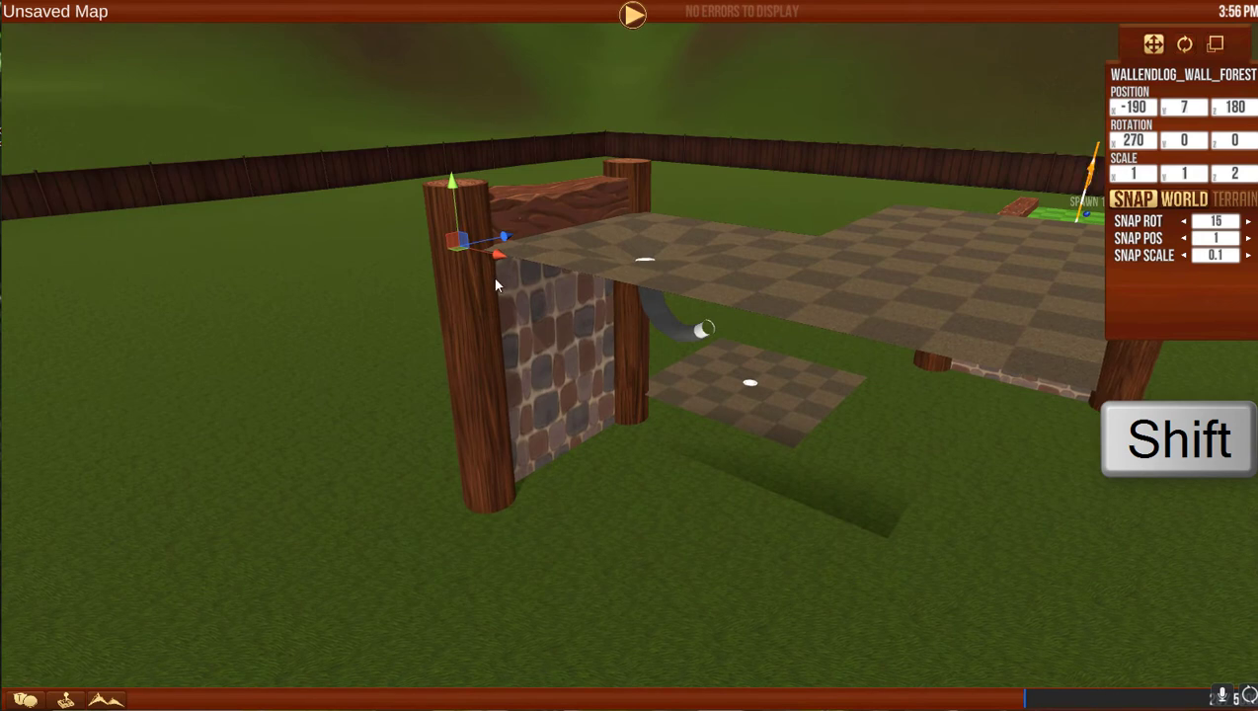
shift+drag(498, 259, 805, 347)
scroll(569, 229, down, 5)
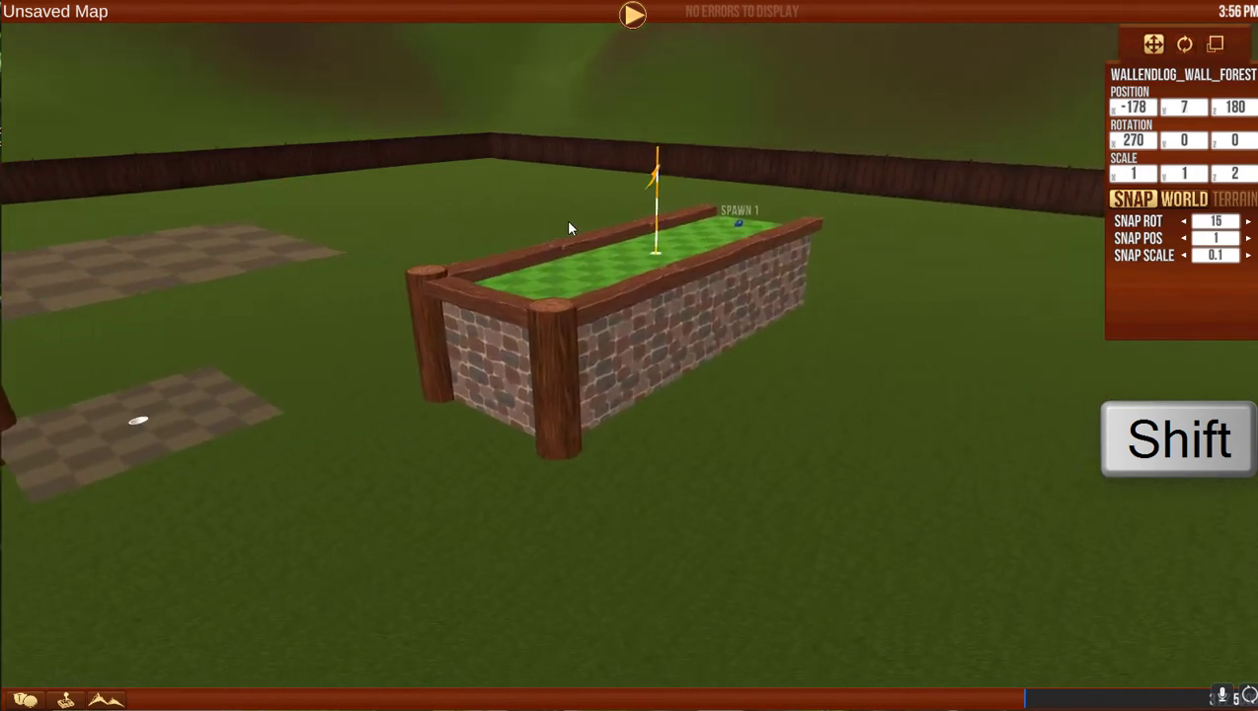
Duplicate the log post along the raised course's other side to the corner at position -178, 7, 192.
key(a)
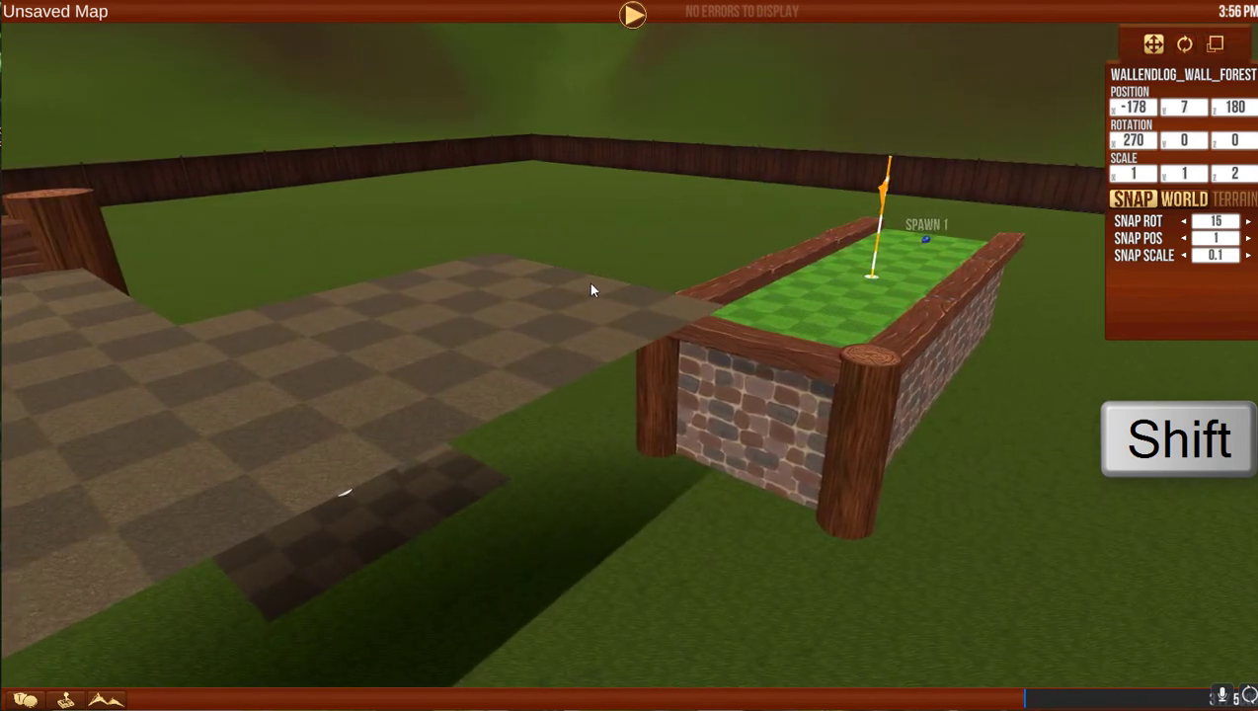
right_drag(589, 290, 640, 348)
key(s)
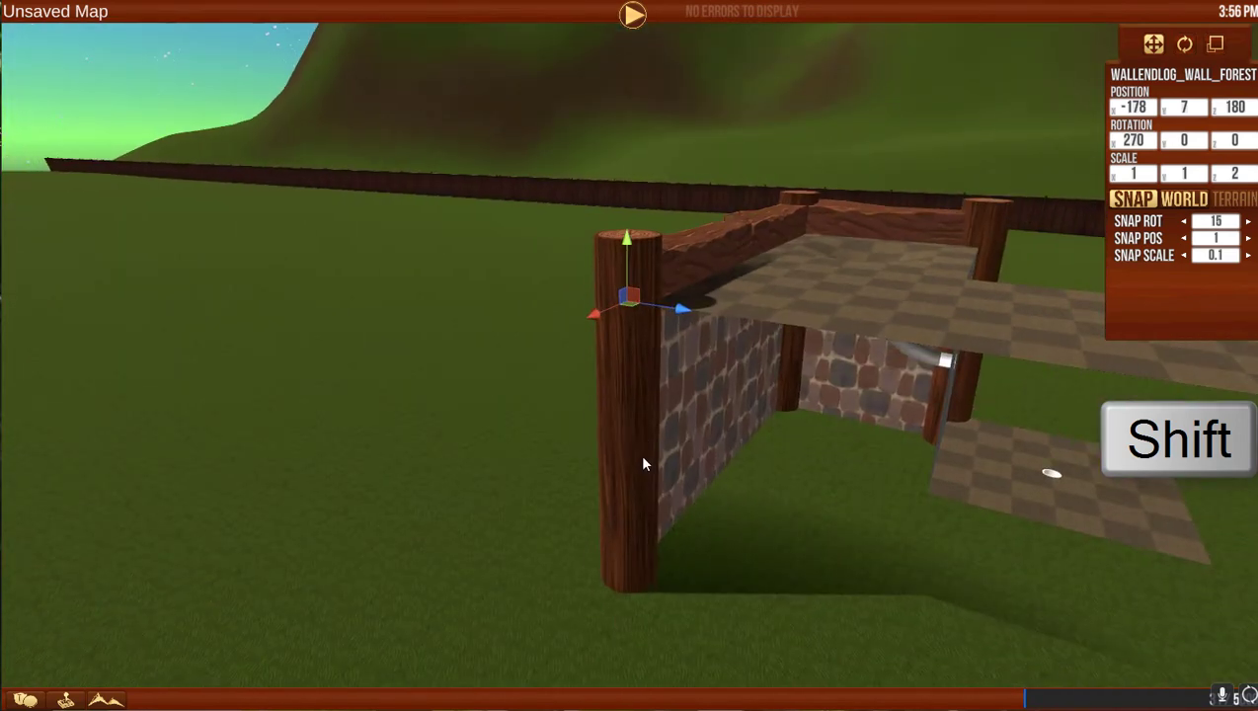
key(d)
shift+drag(386, 306, 849, 435)
key(w)
key(d)
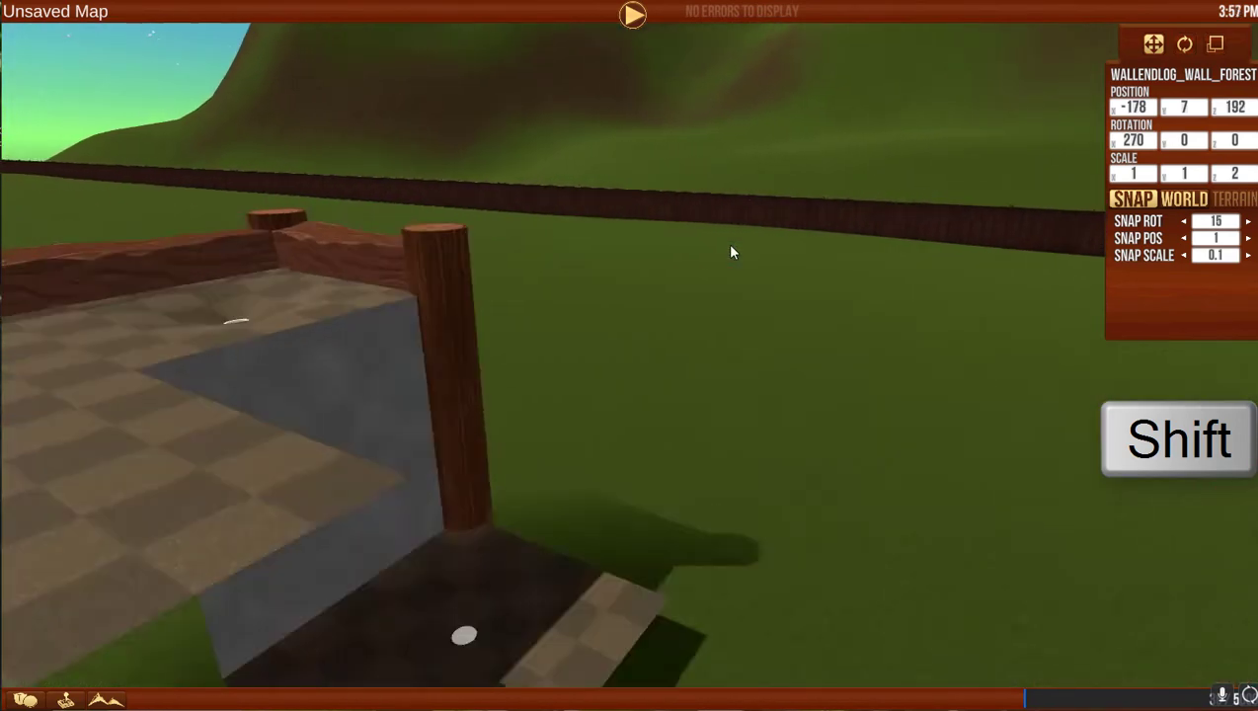
Duplicate the log post to position -184, 7, 192 and again to the inner corner beside the drop.
right_drag(837, 269, 538, 341)
shift+drag(526, 362, 926, 379)
key(d)
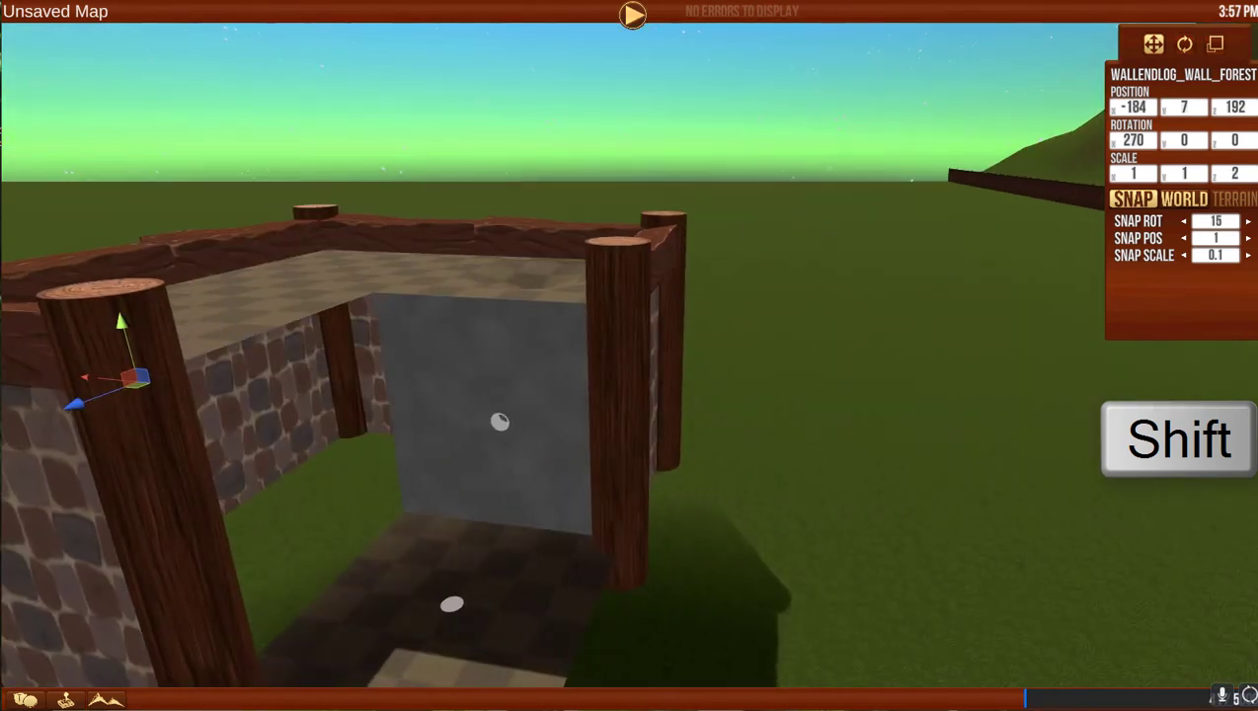
shift+drag(90, 401, 334, 356)
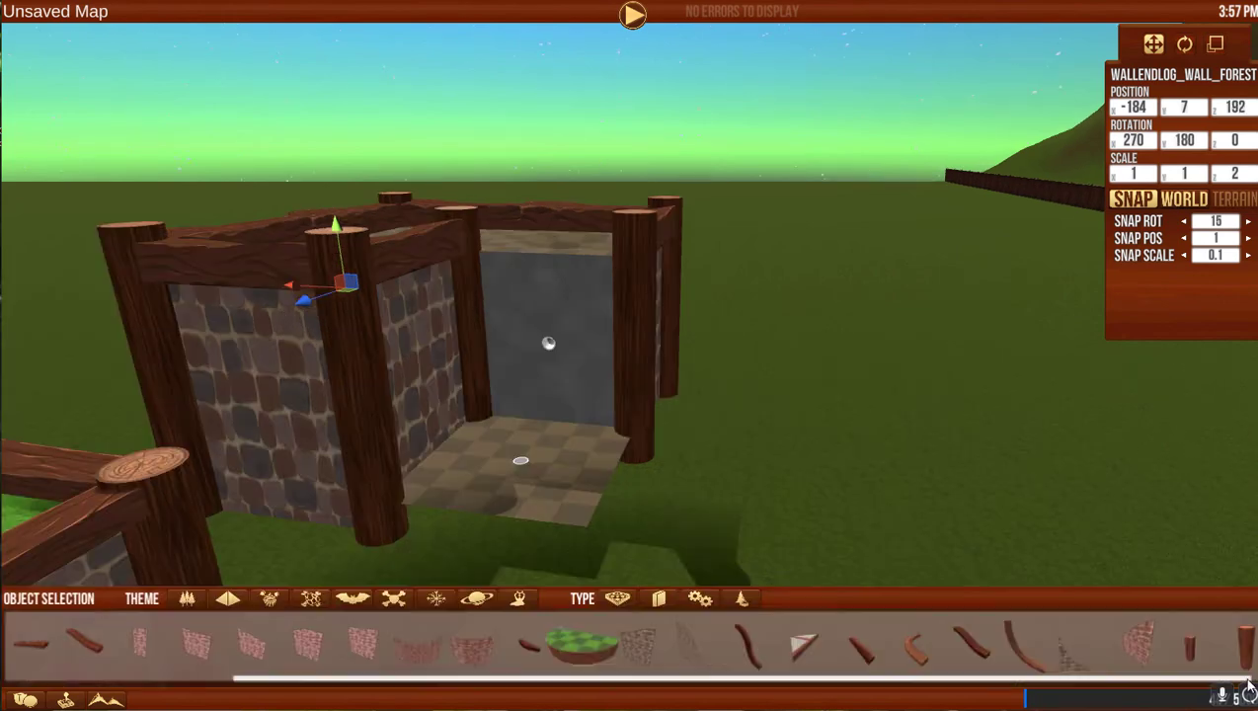
Enclose the lower landing with Forest walls, including a foundation panel at -190, 3, 189 rotated 90 degrees with an X scale of 0.833.
click(798, 642)
drag(637, 376, 380, 432)
right_click(331, 259)
click(641, 373)
key(Delete)
key(w)
key(d)
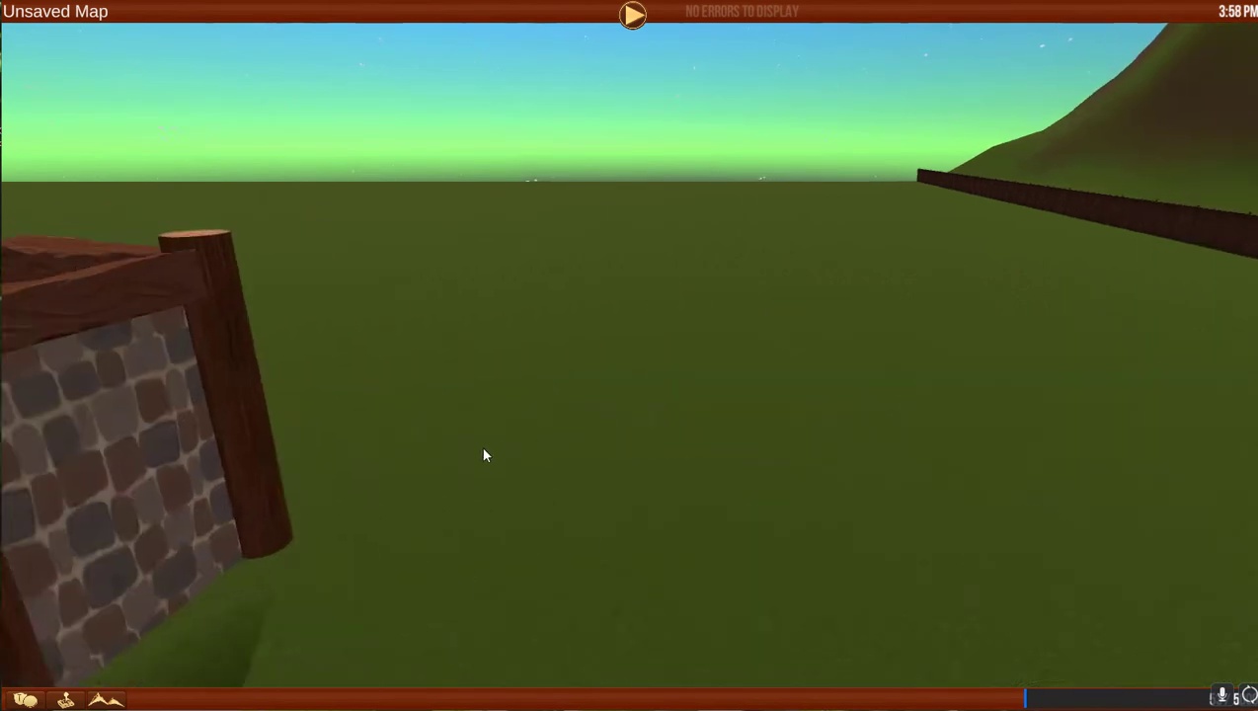
click(502, 472)
right_drag(641, 373, 499, 444)
key(Delete)
click(499, 444)
drag(386, 471, 449, 455)
click(427, 494)
key(w)
right_drag(481, 443, 652, 257)
key(s)
key(d)
key(w)
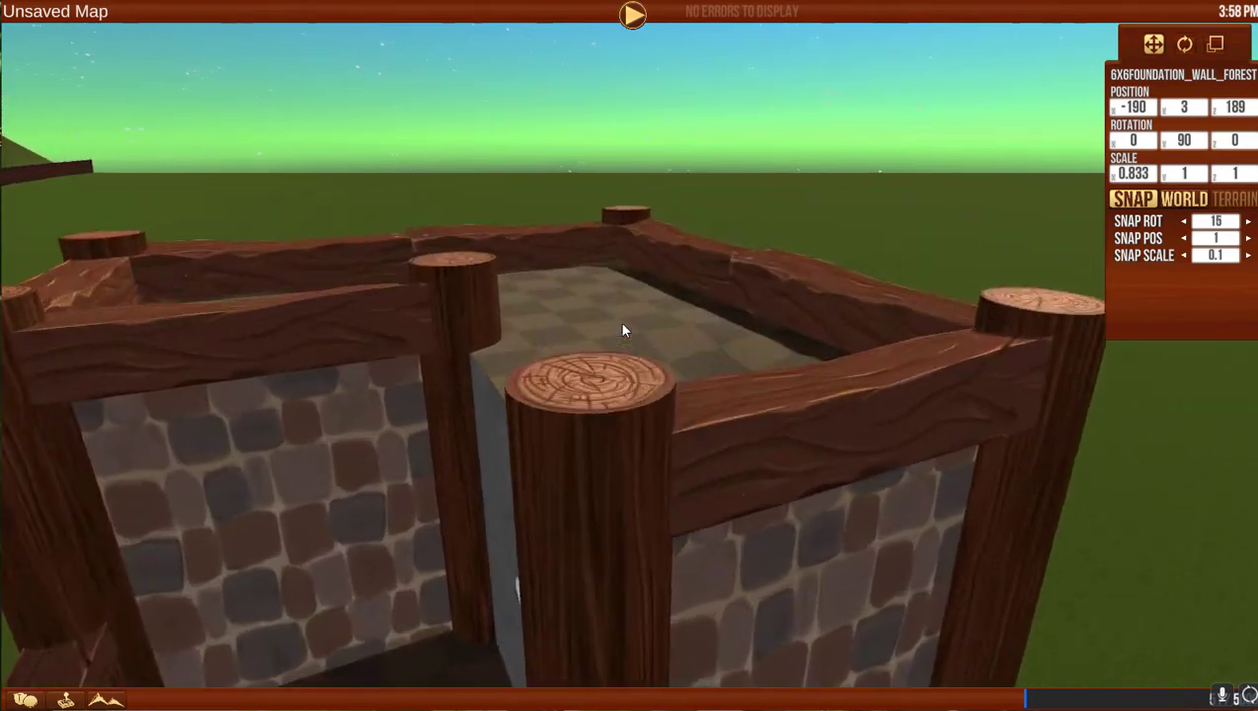
Add a single spawn point to the raised course's starting lane.
key(a)
right_drag(618, 320, 677, 479)
key(a)
key(s)
key(w)
key(d)
key(s)
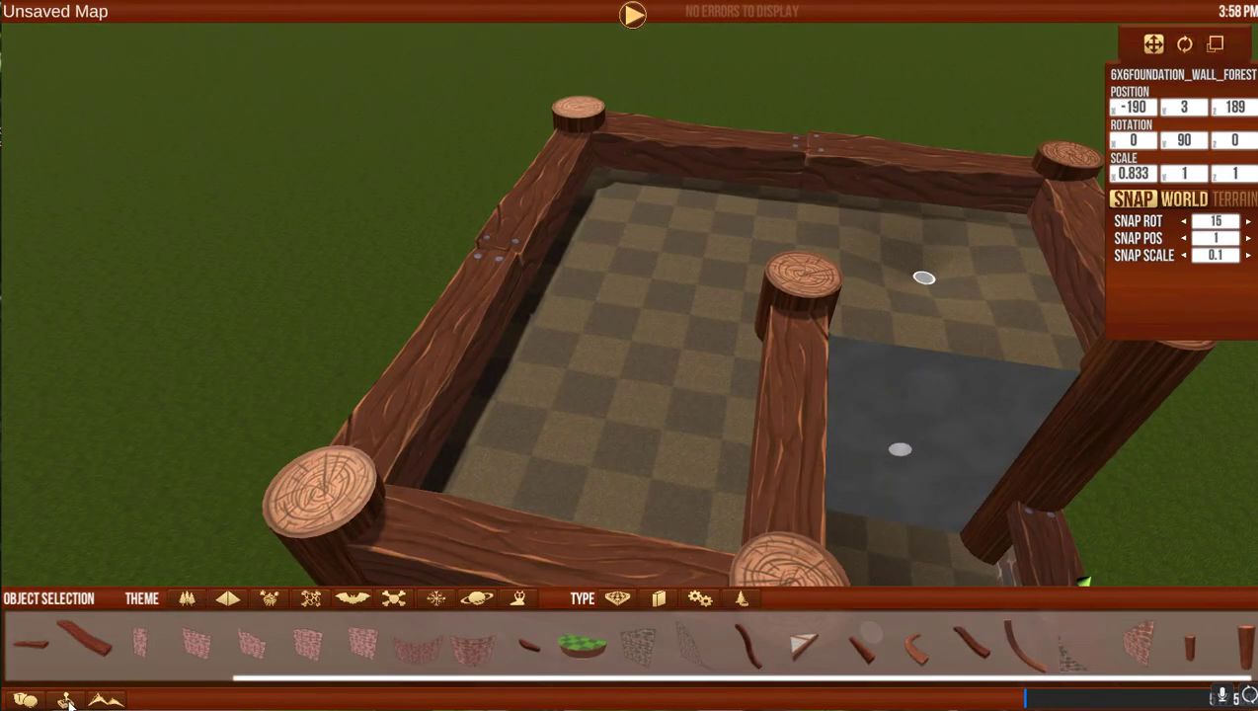
click(66, 700)
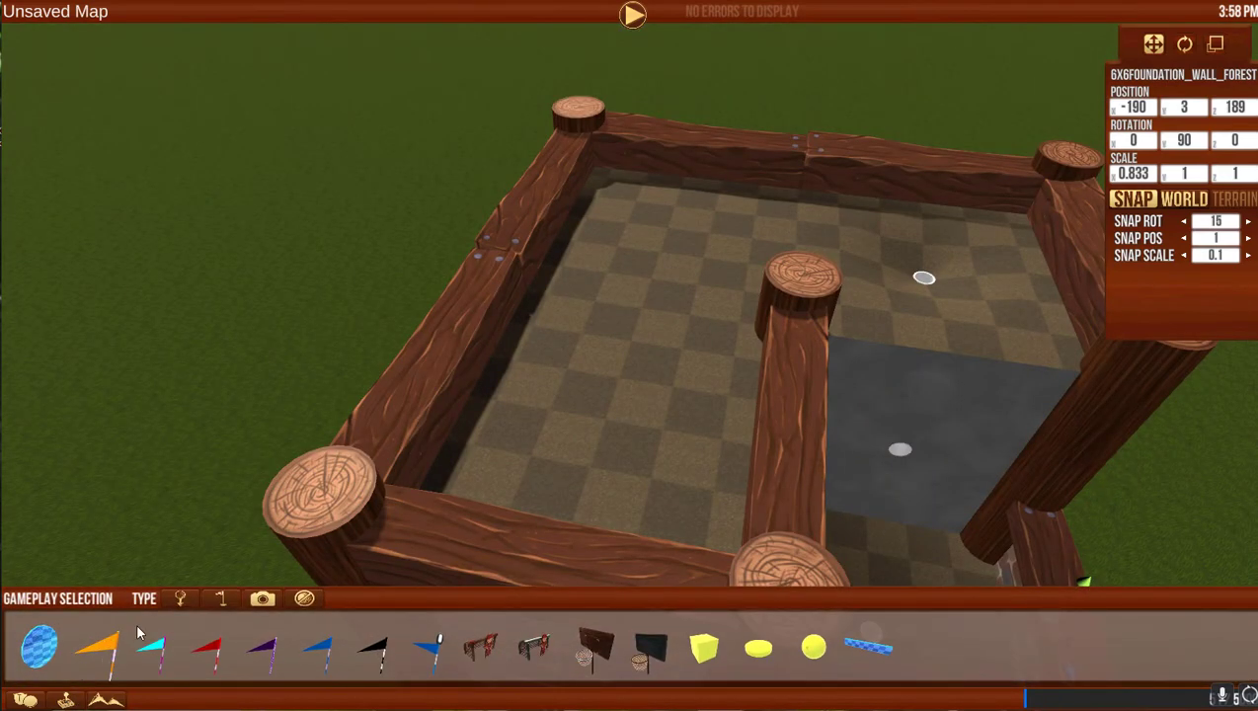
click(178, 600)
drag(35, 647, 601, 466)
Select the new spawn point and raise it onto the upper floor at position -181, 7, 189.
key(q)
key(w)
key(q)
click(461, 247)
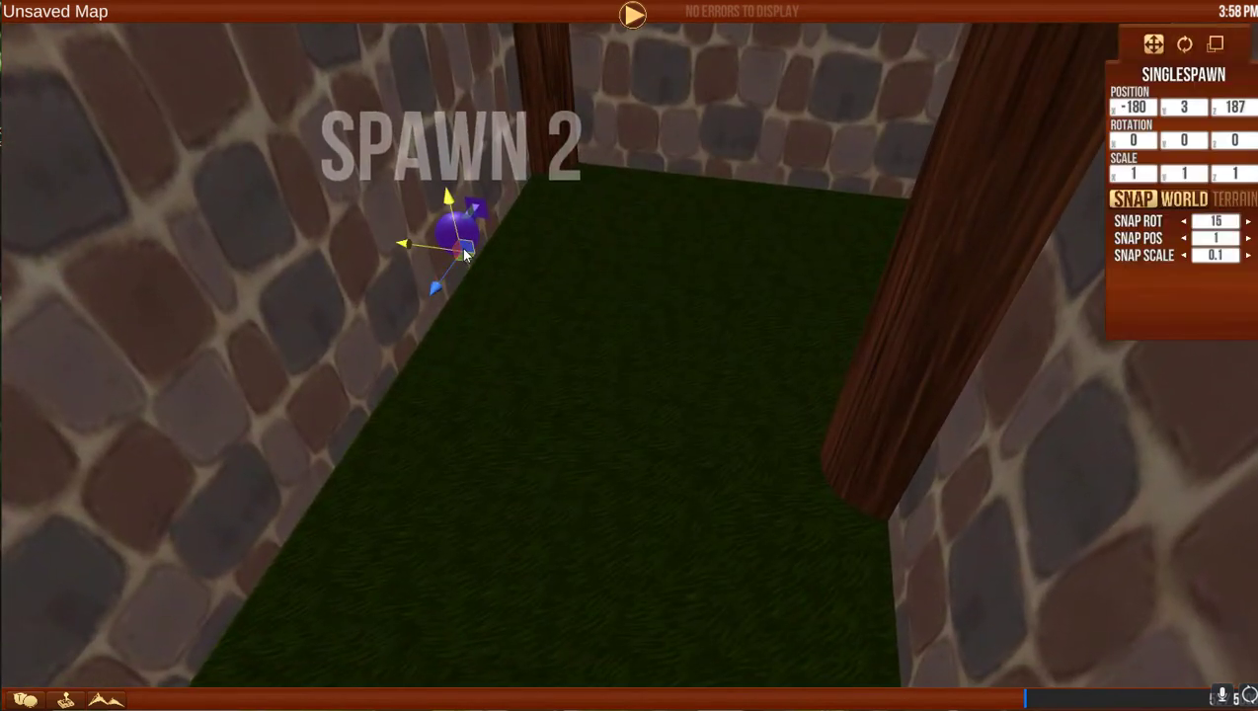
drag(461, 247, 504, 427)
Place the orange Ancient flagpole on the lower landing near the hole.
key(q)
key(e)
key(s)
key(d)
key(s)
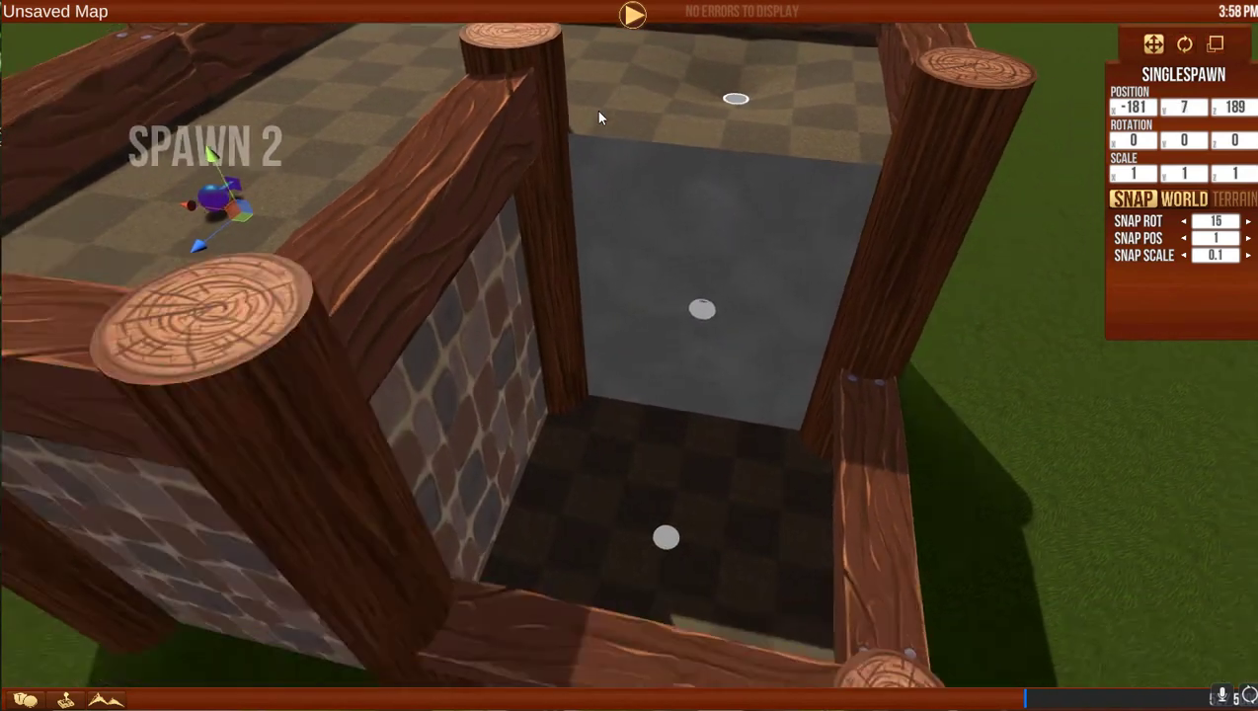
click(63, 700)
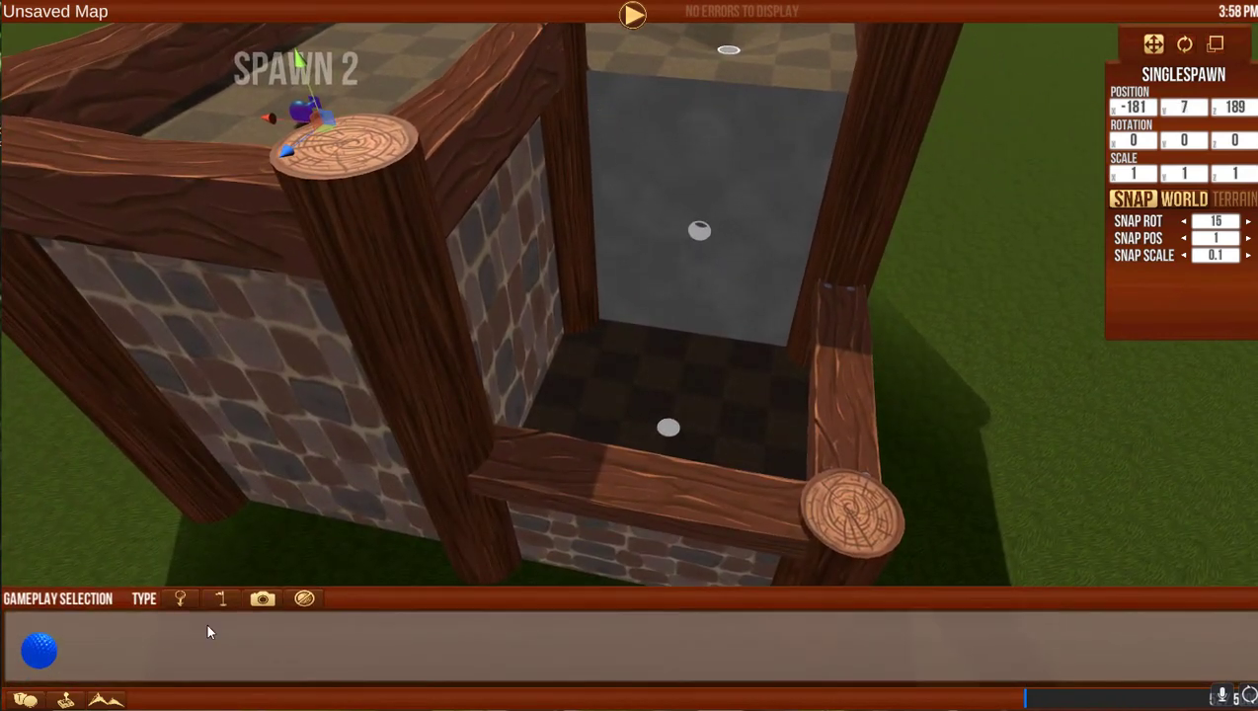
click(222, 598)
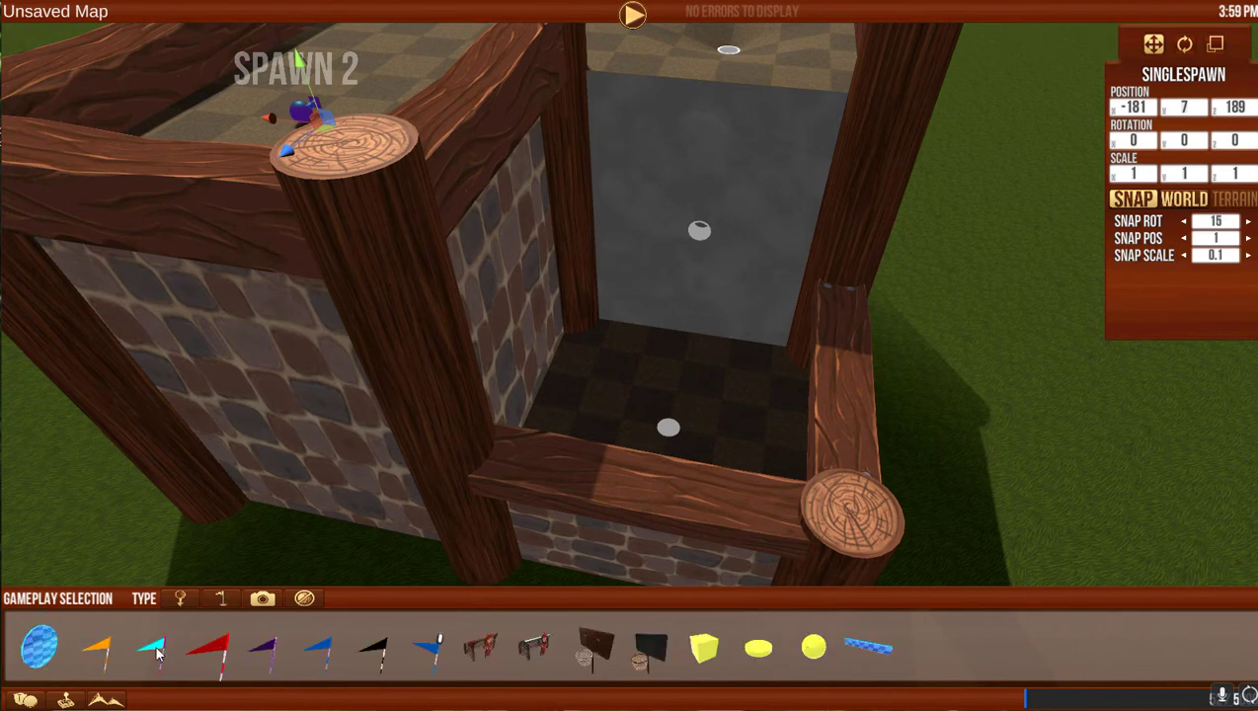
click(97, 648)
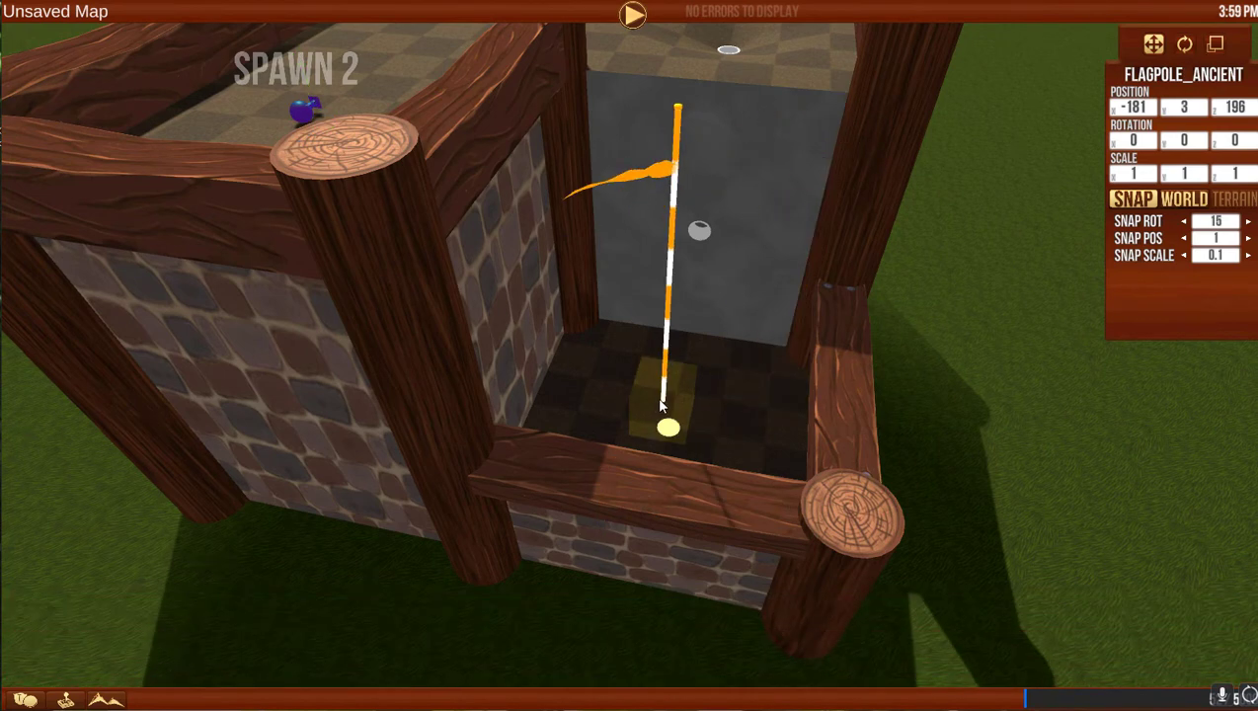
Lower the flagpole to height 0 at X -187, Z 189 so it stands in the hole.
key(w)
scroll(721, 266, up, 2)
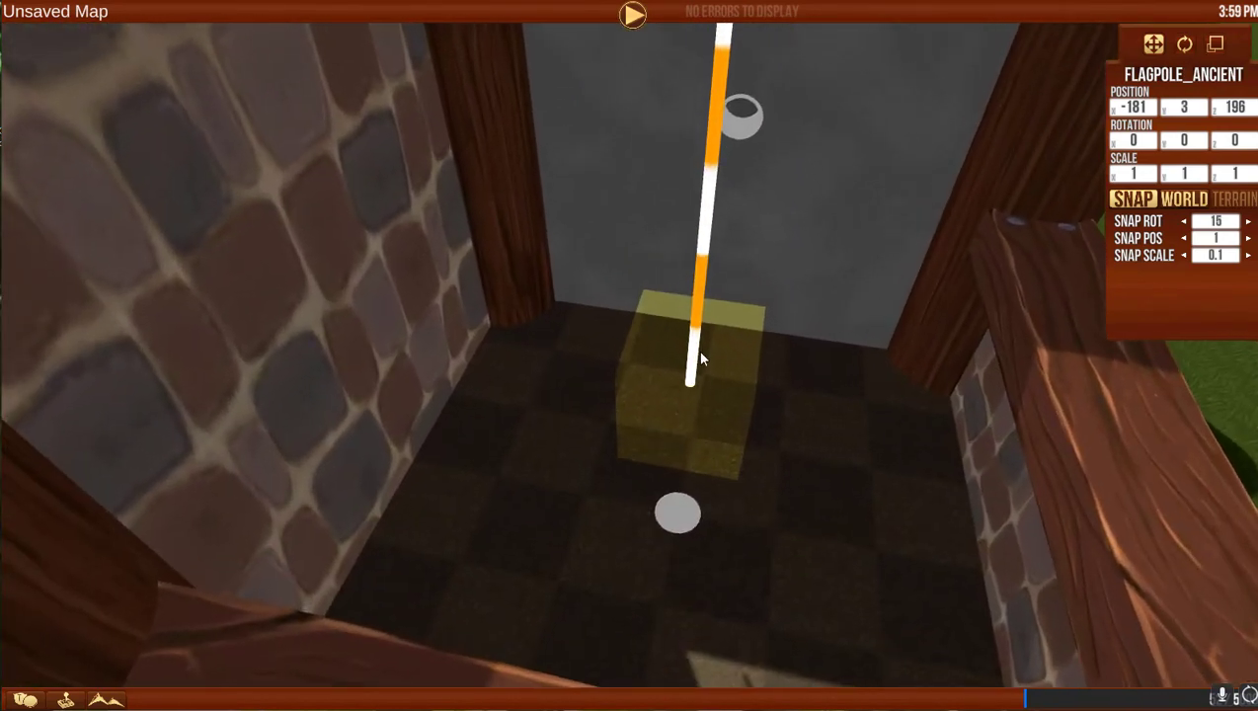
click(692, 354)
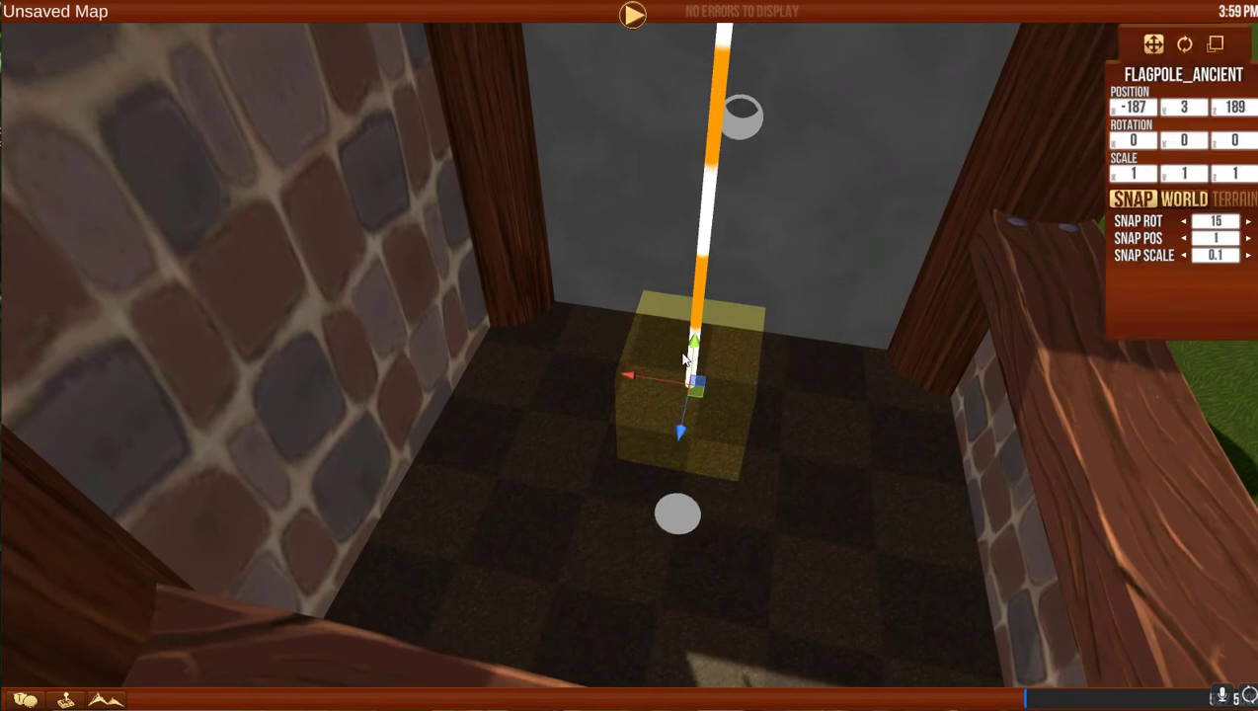
drag(688, 358, 683, 538)
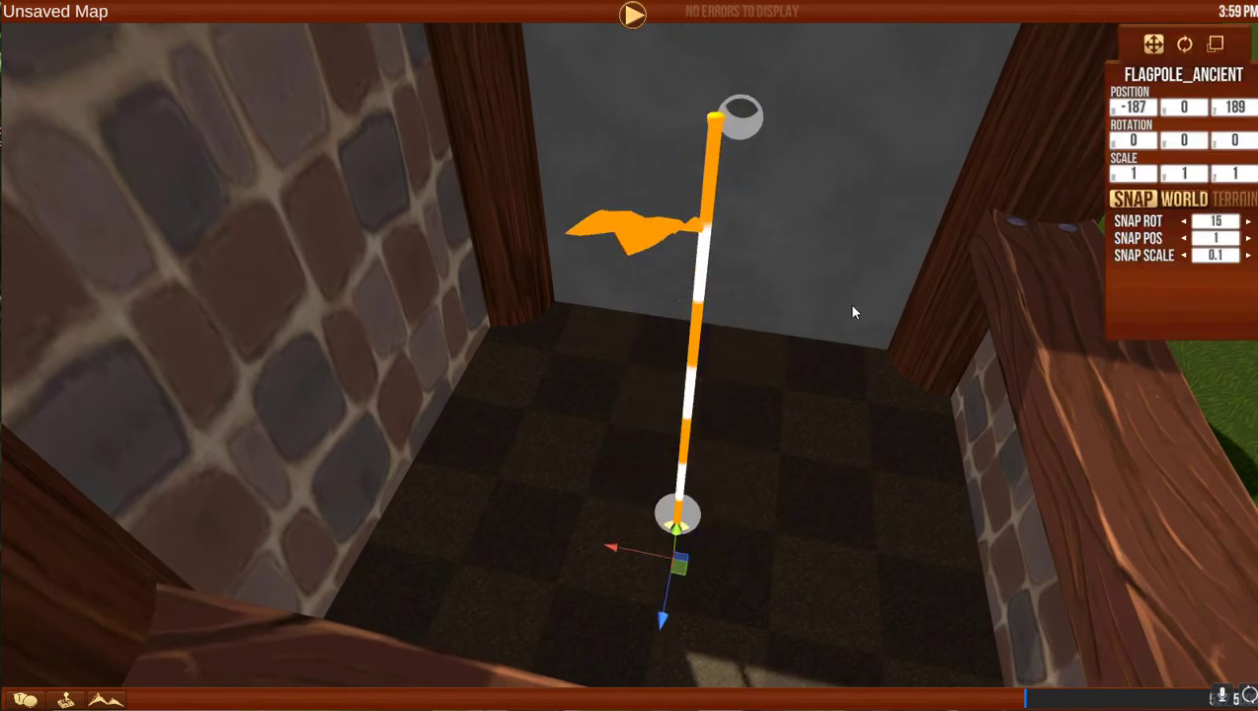
key(s)
key(e)
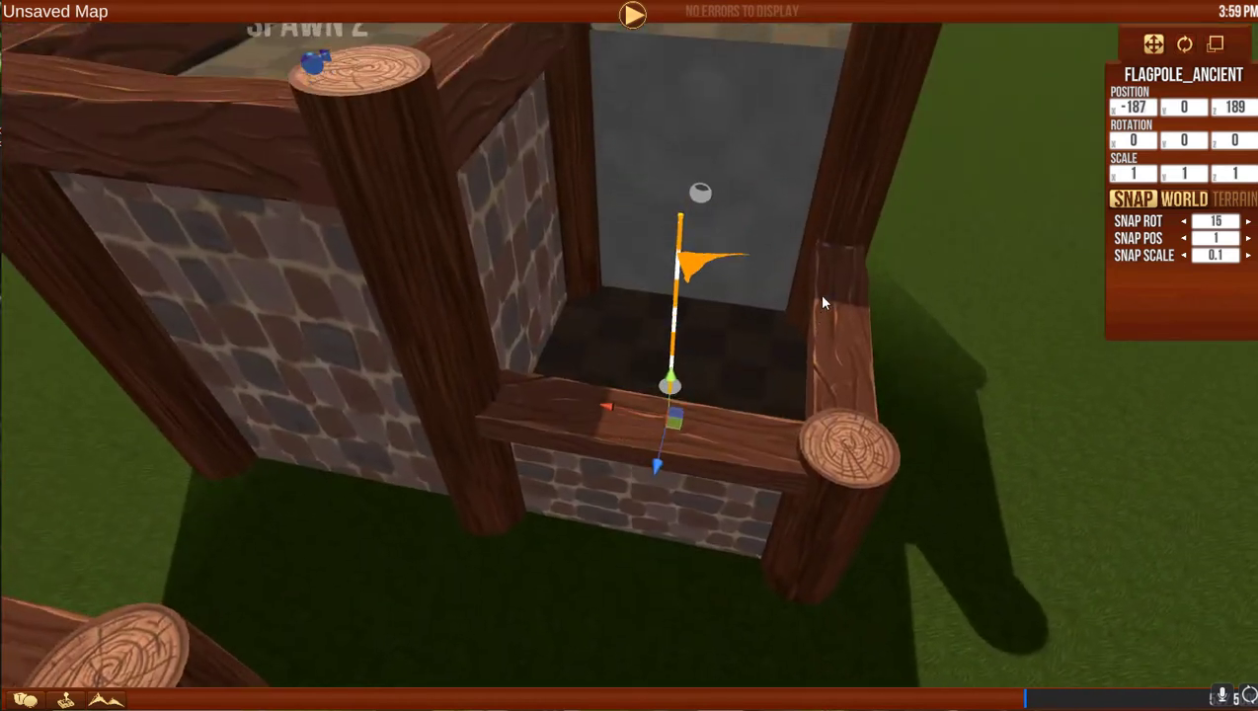
Place a gingerbread goalie from the moving obstacle objects on the ground beside the raised course.
key(w)
scroll(824, 302, down, 5)
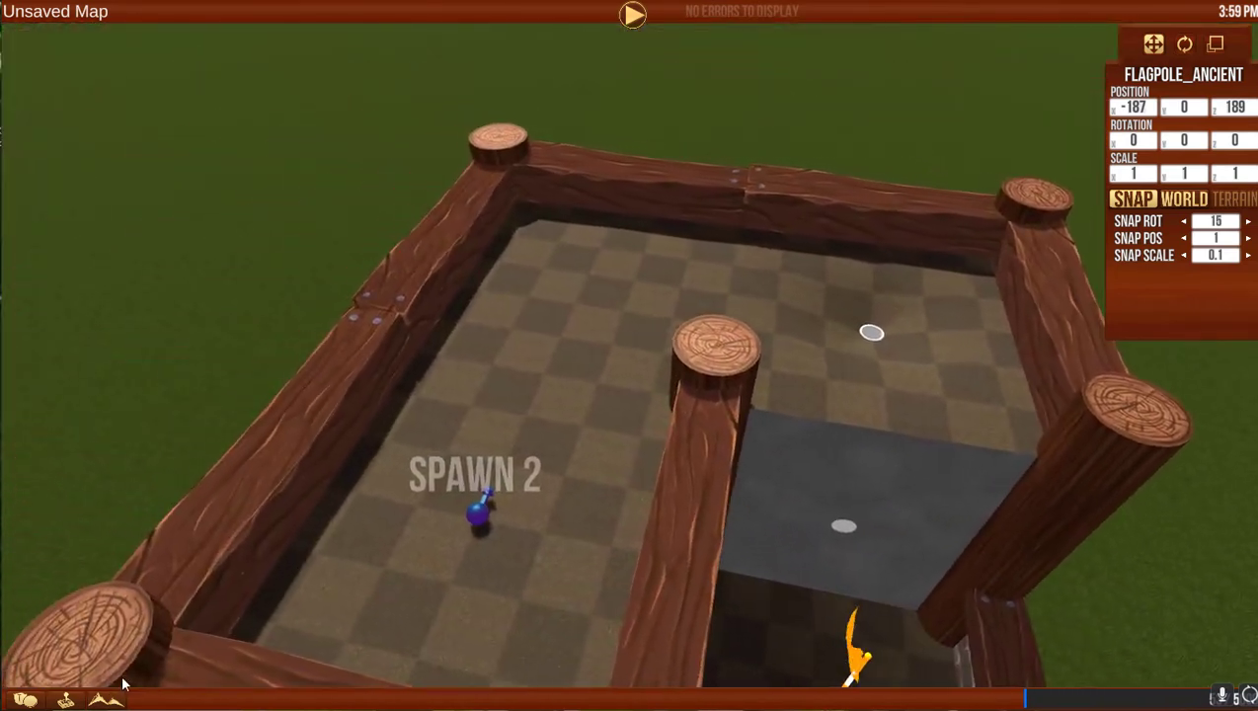
mouse_move(115, 678)
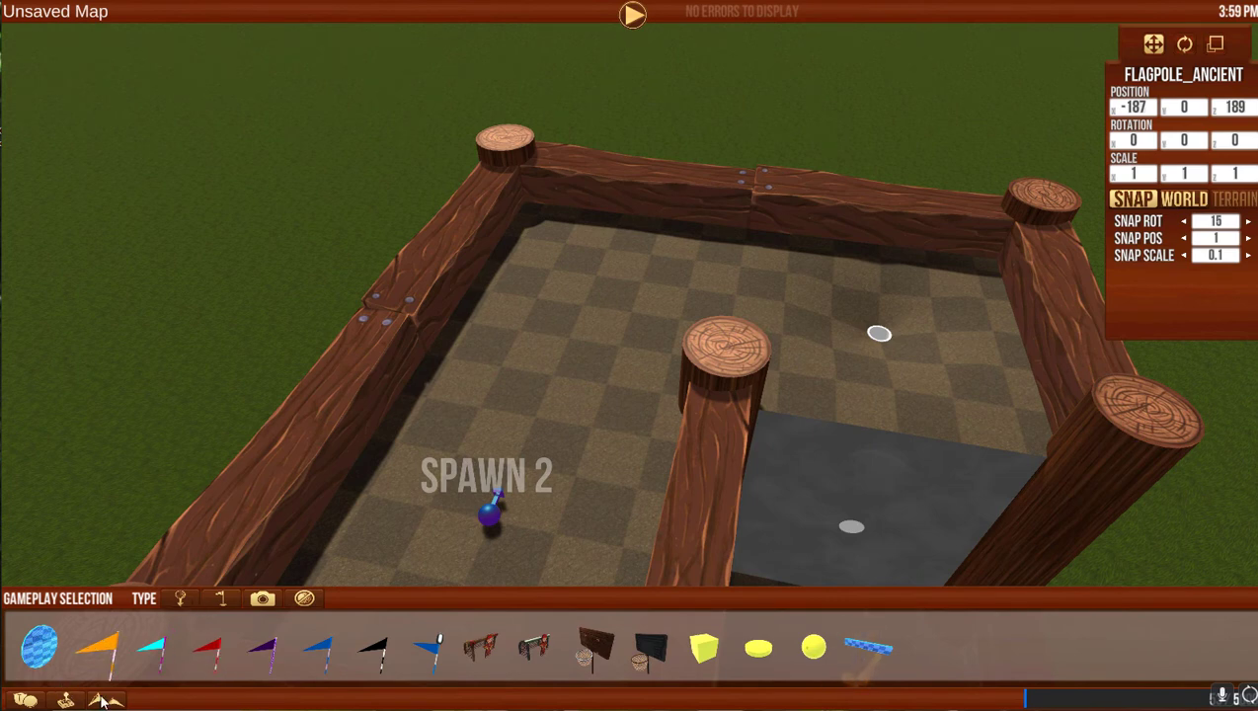
click(25, 699)
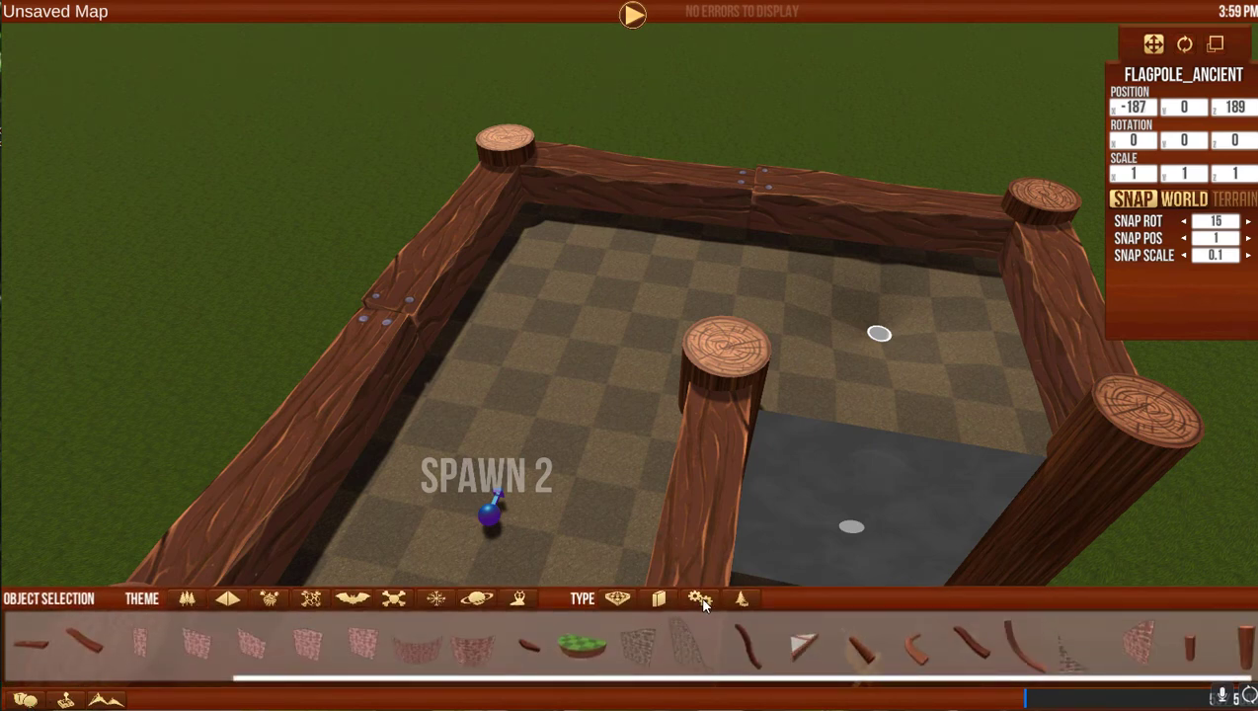
click(699, 601)
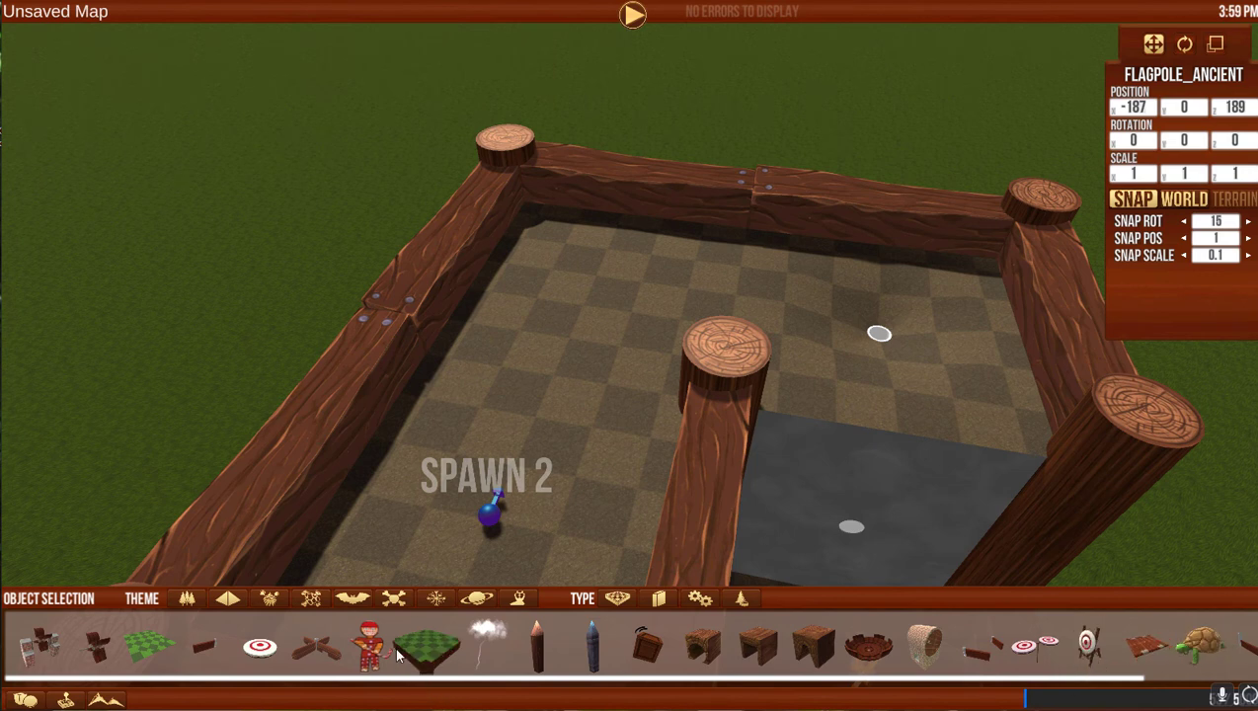
click(357, 647)
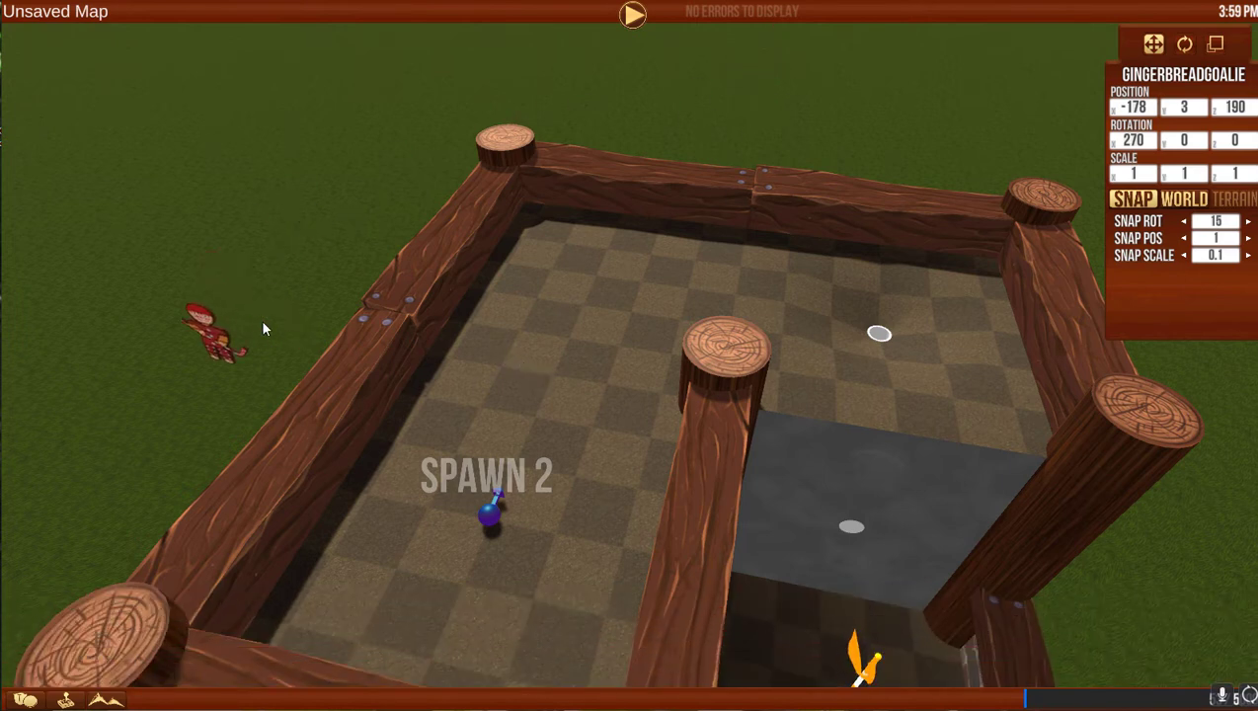
Move the gingerbread goalie onto the upper floor in front of the spawn, at position -181, 7, 184.
key(s)
key(a)
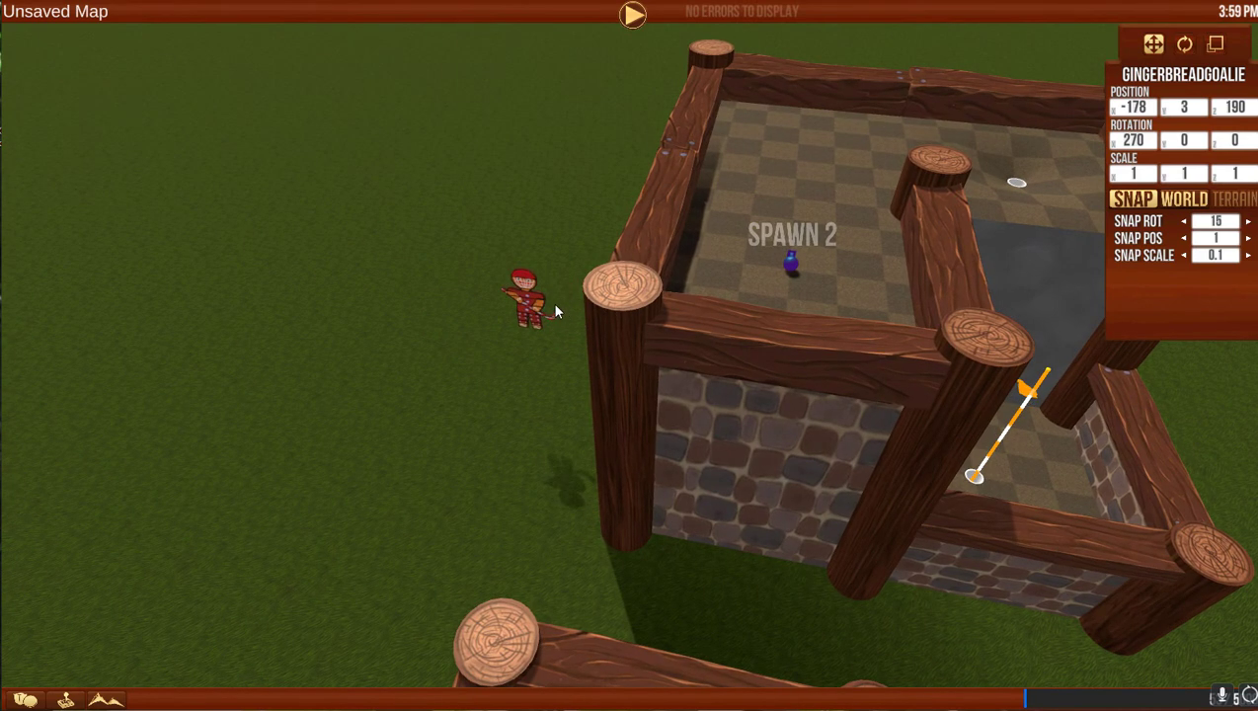
click(535, 302)
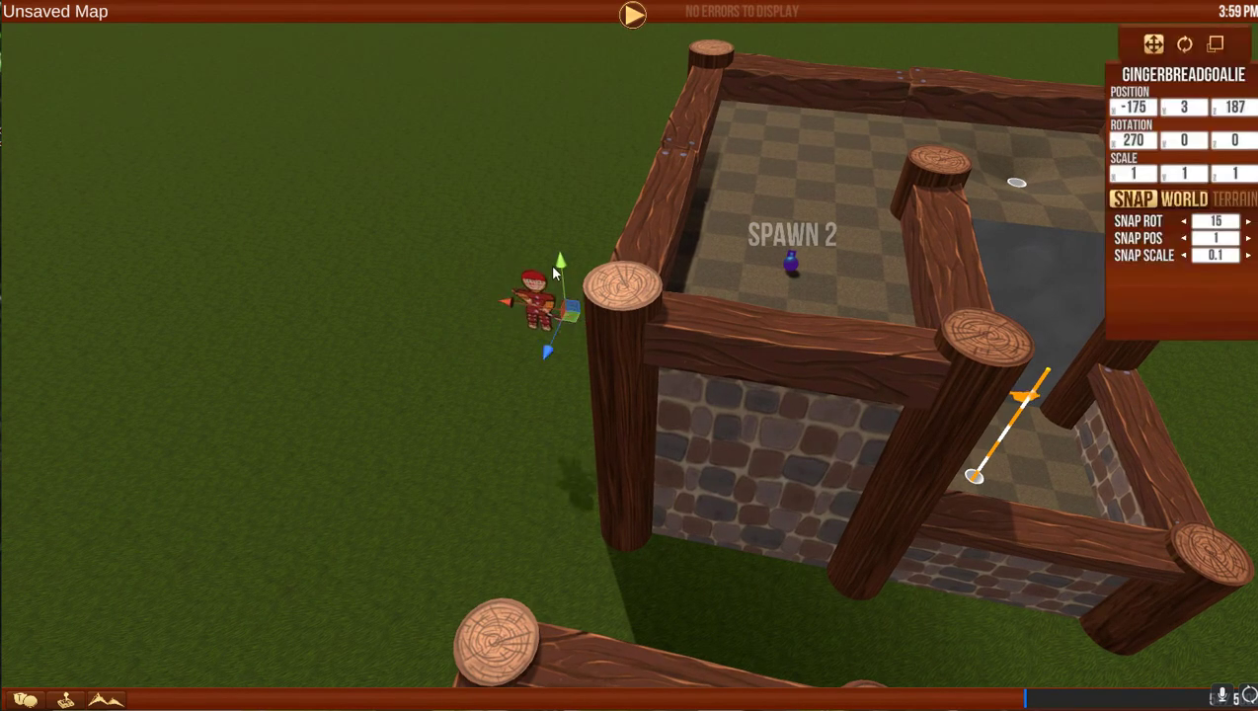
drag(563, 268, 668, 132)
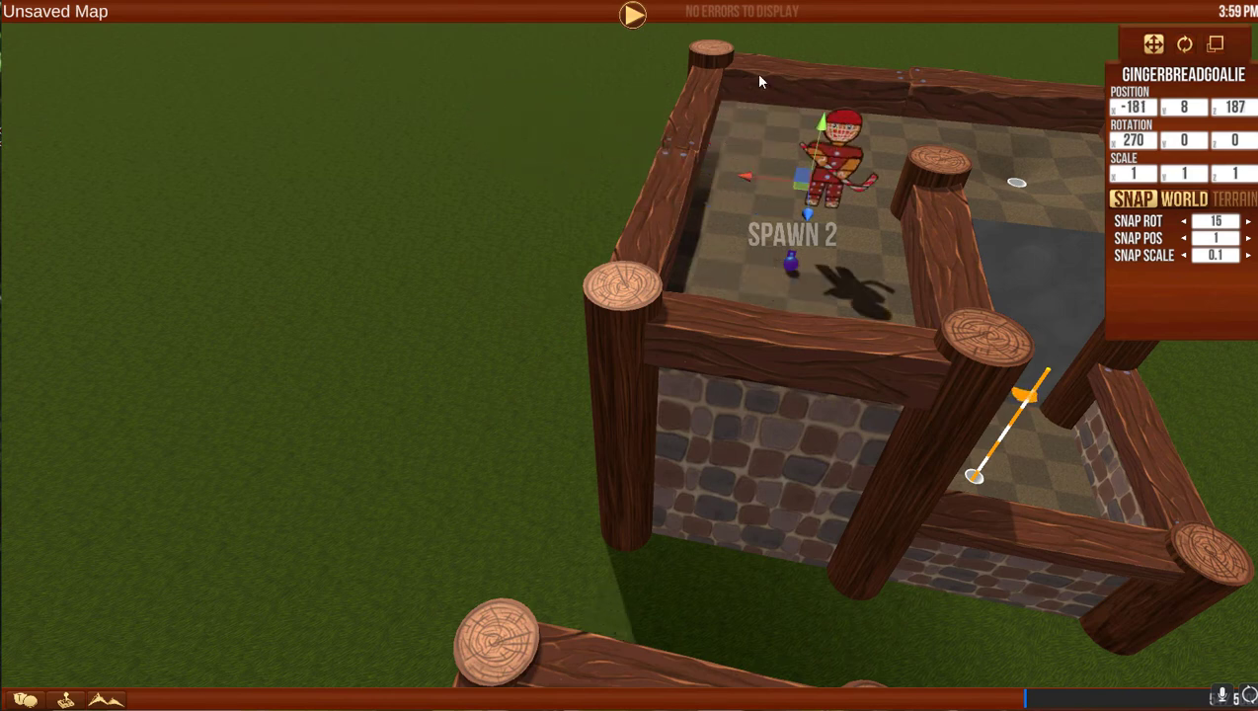
Place a 2x2 corner piece from the building objects on the ground beside the raised course.
mouse_move(325, 708)
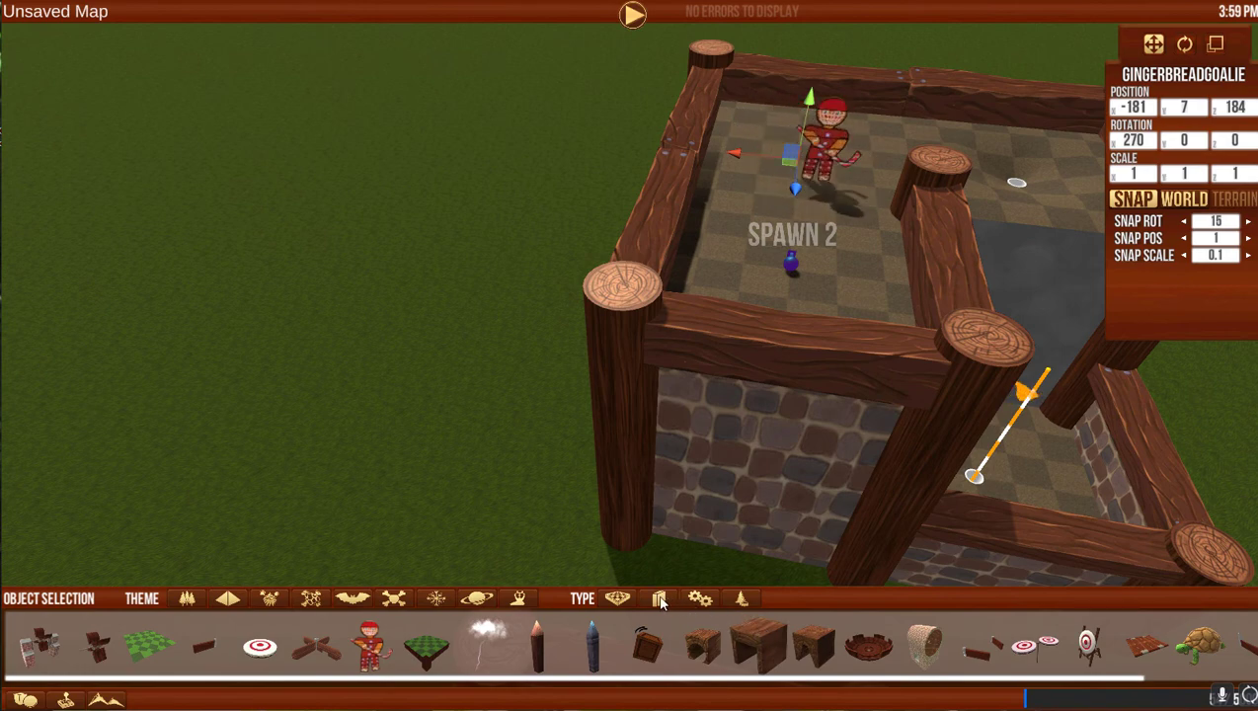
key(w)
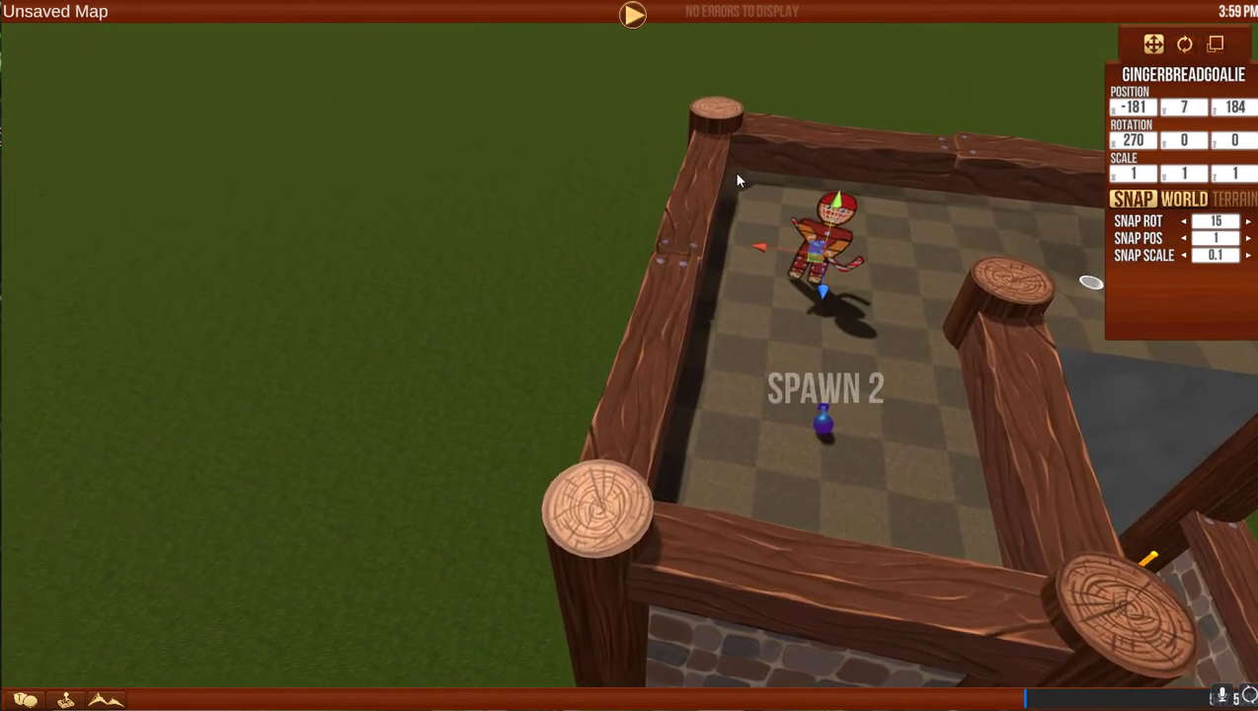
mouse_move(659, 681)
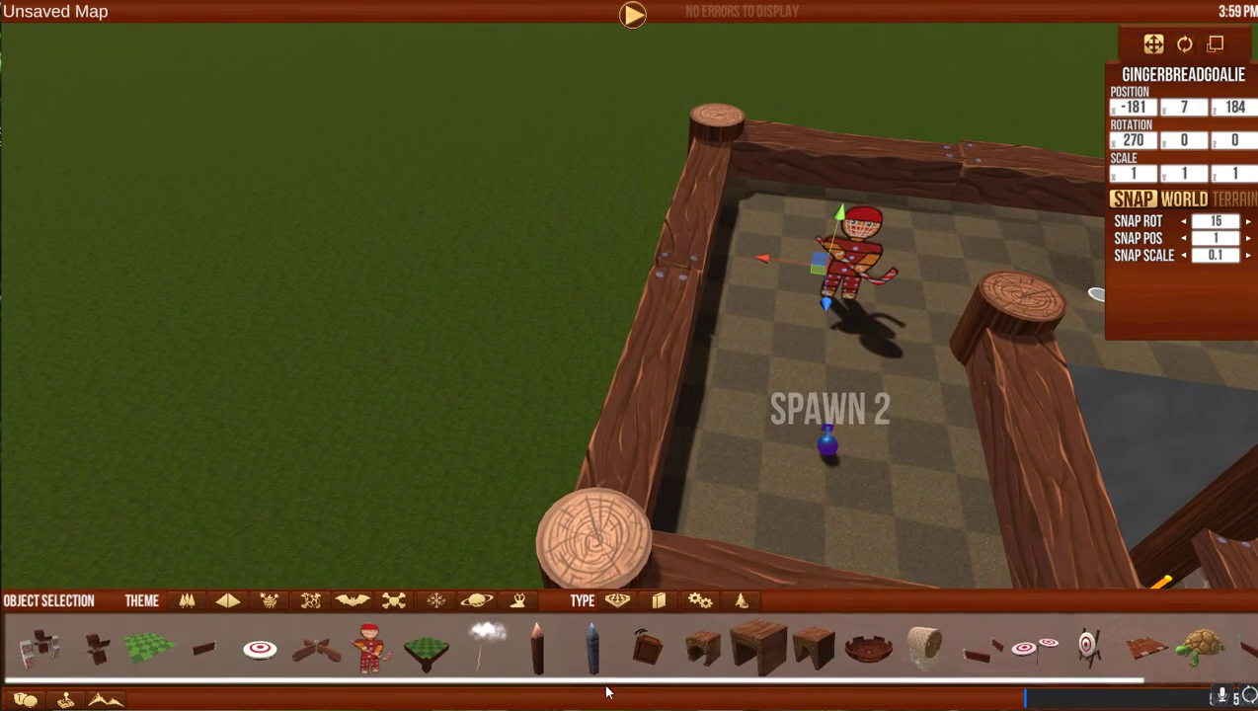
click(659, 599)
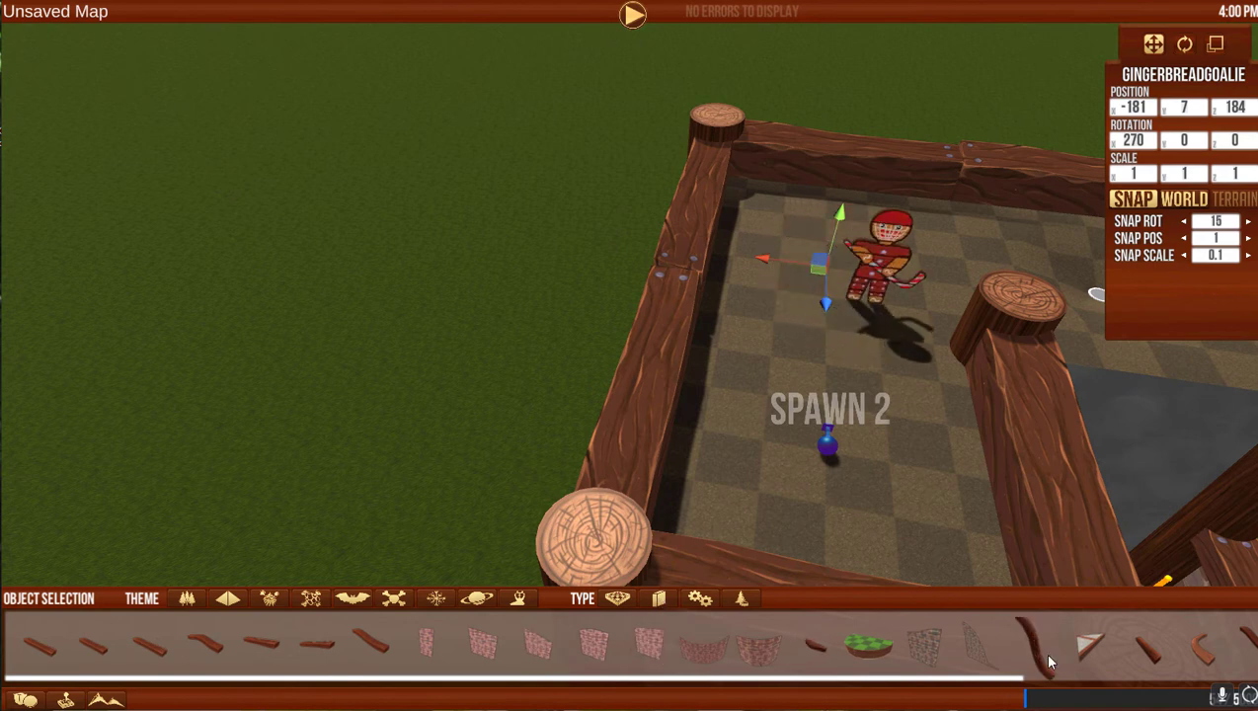
click(1077, 643)
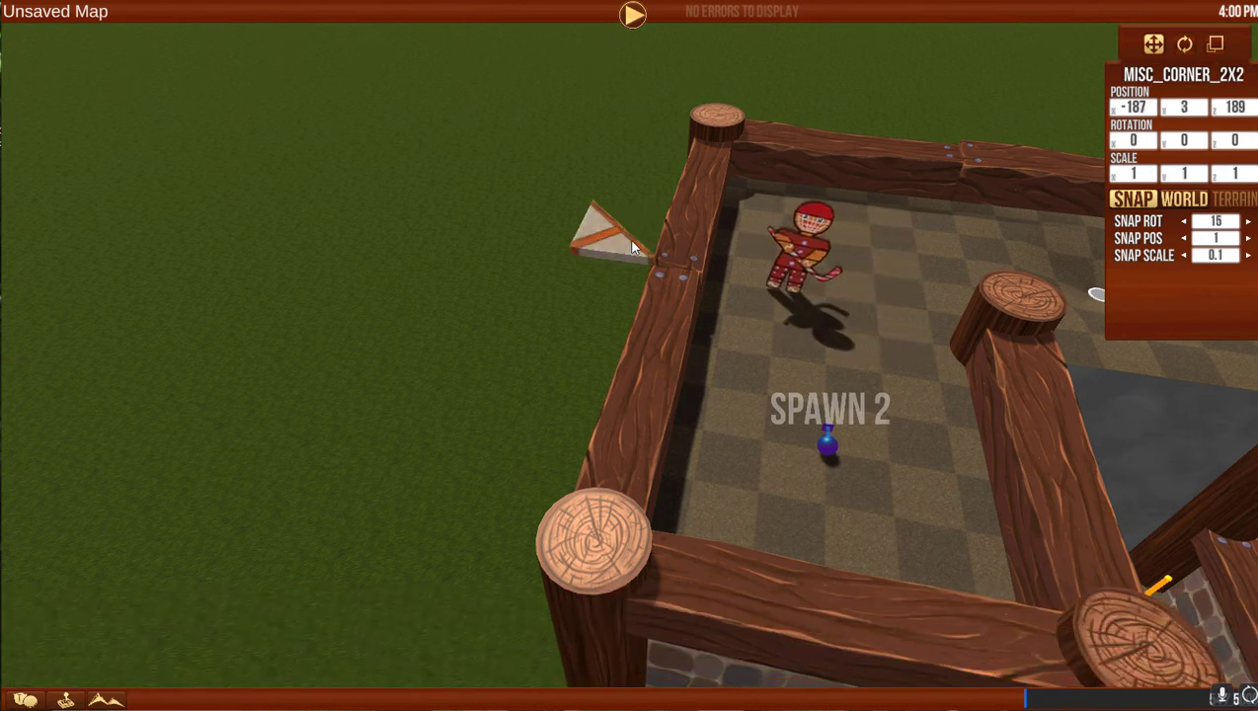
click(582, 228)
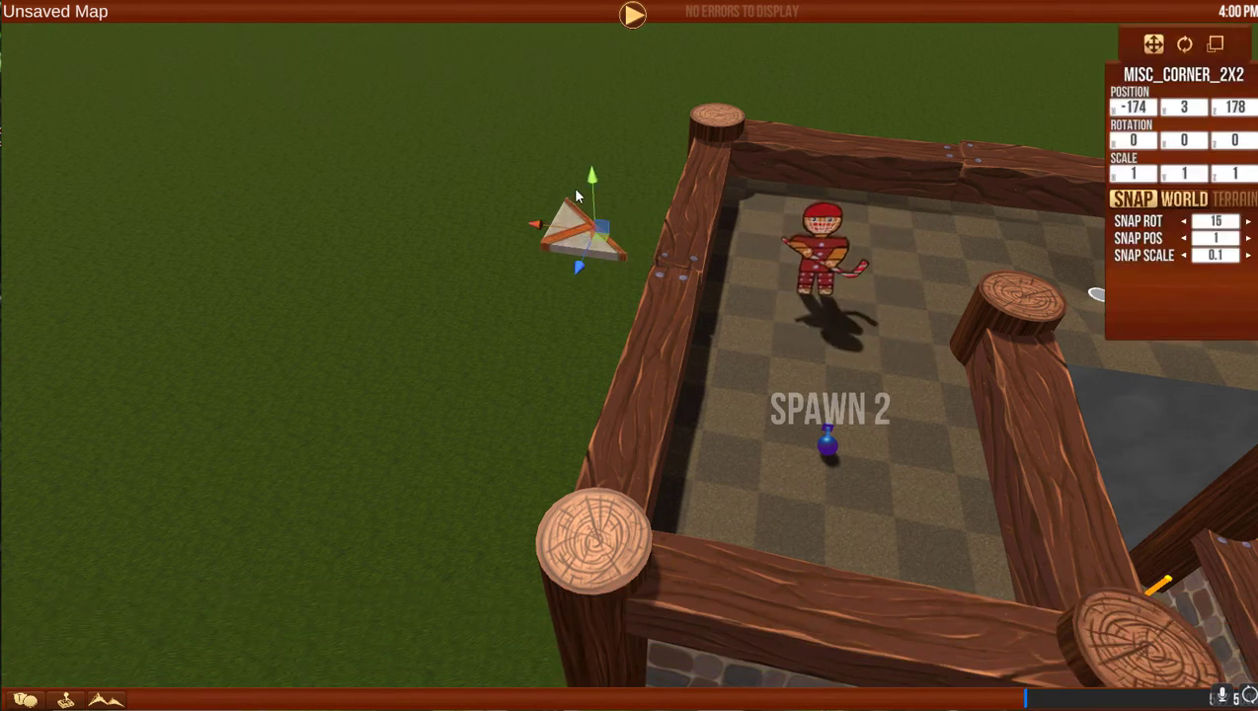
Move the corner piece into the upper floor's corner at position -180, 7, 182 and rotate it 90 degrees about Y.
drag(594, 151, 701, 130)
drag(810, 76, 815, 53)
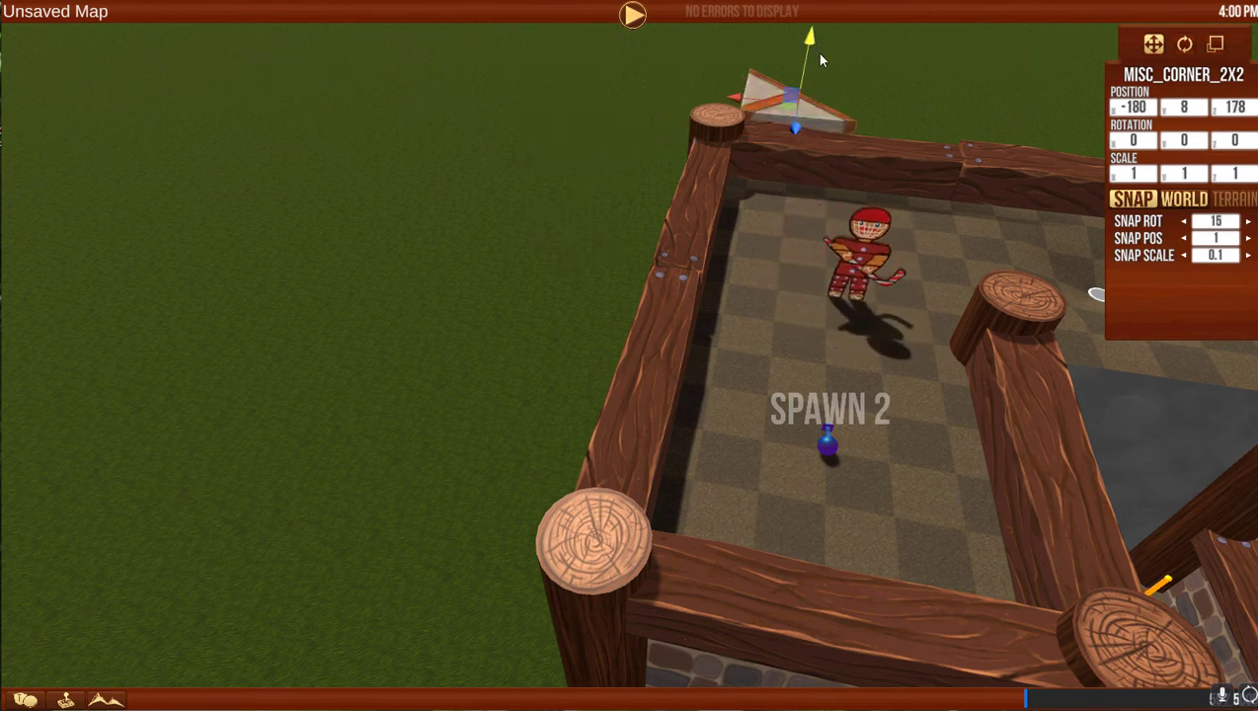
drag(807, 117, 791, 207)
drag(804, 119, 803, 136)
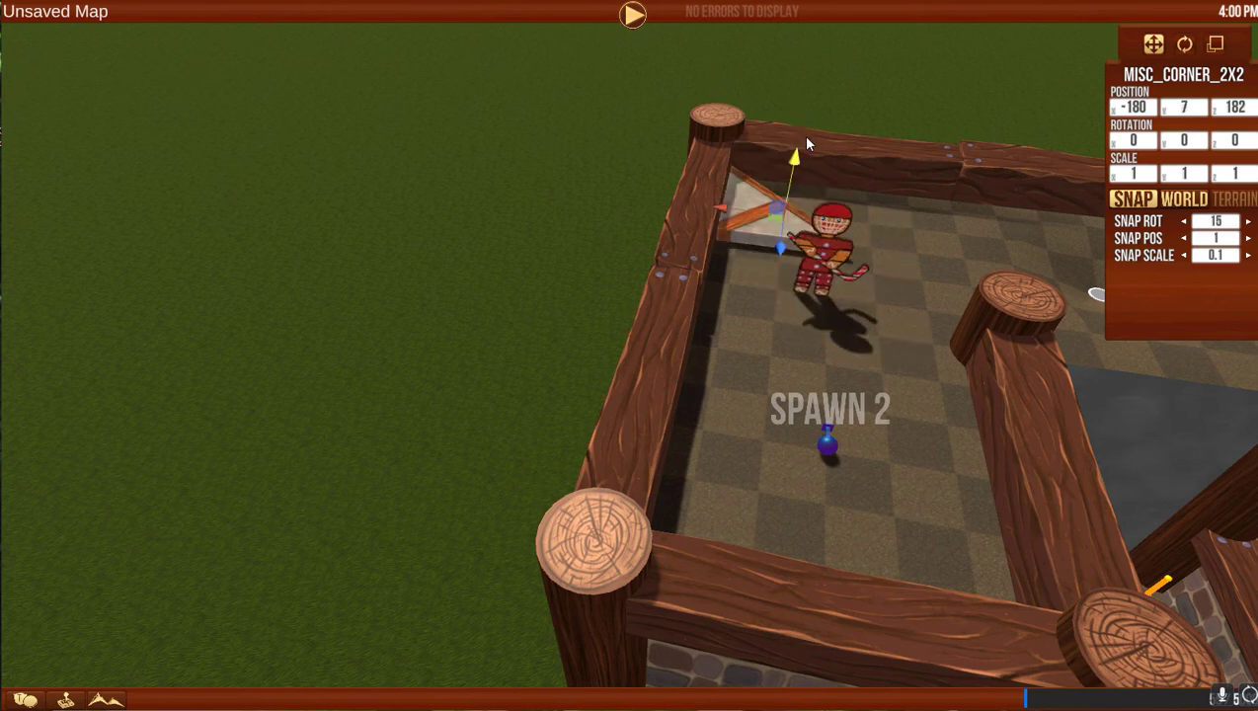
click(1187, 44)
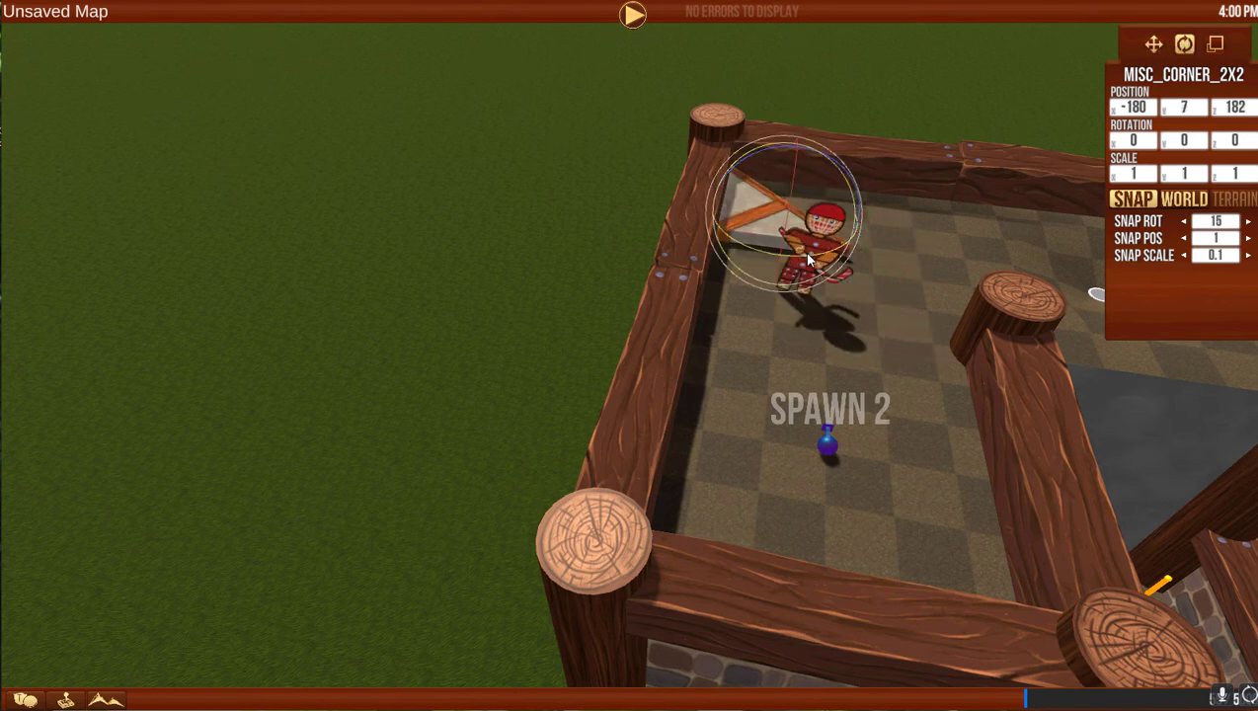
drag(803, 253, 690, 261)
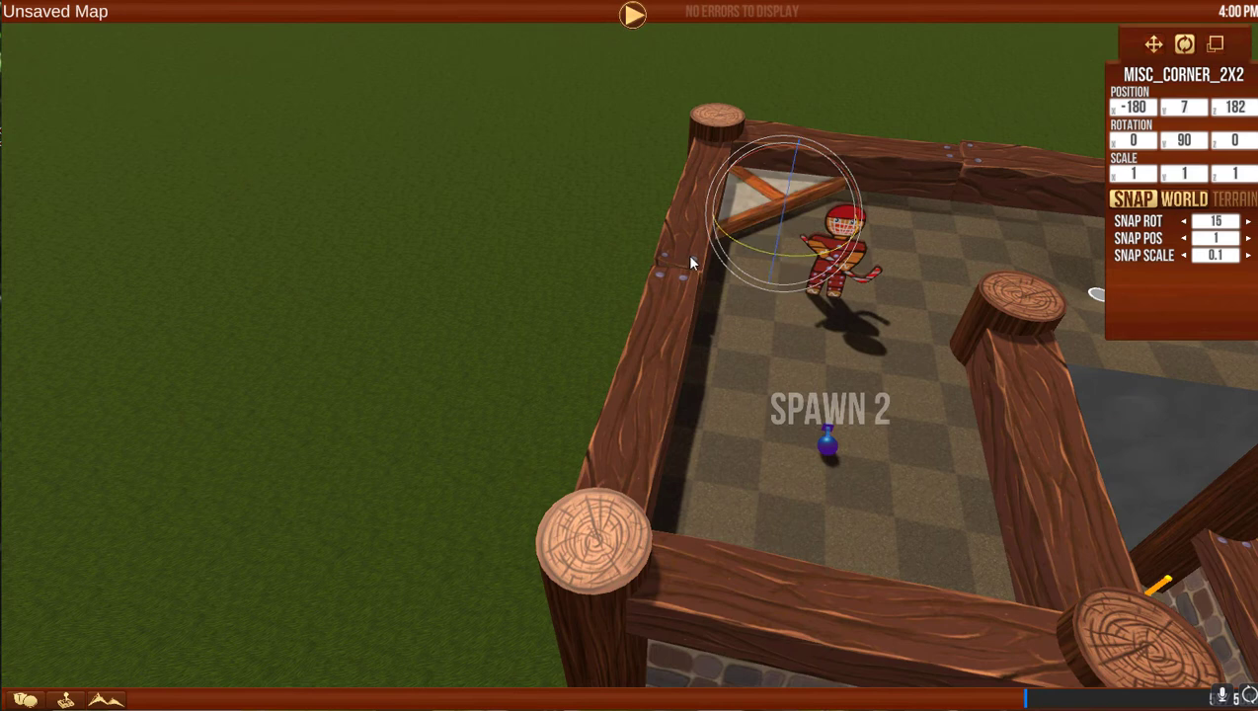
Place the larger red wooden cabin from the scenery objects on the open grass away from the holes.
key(d)
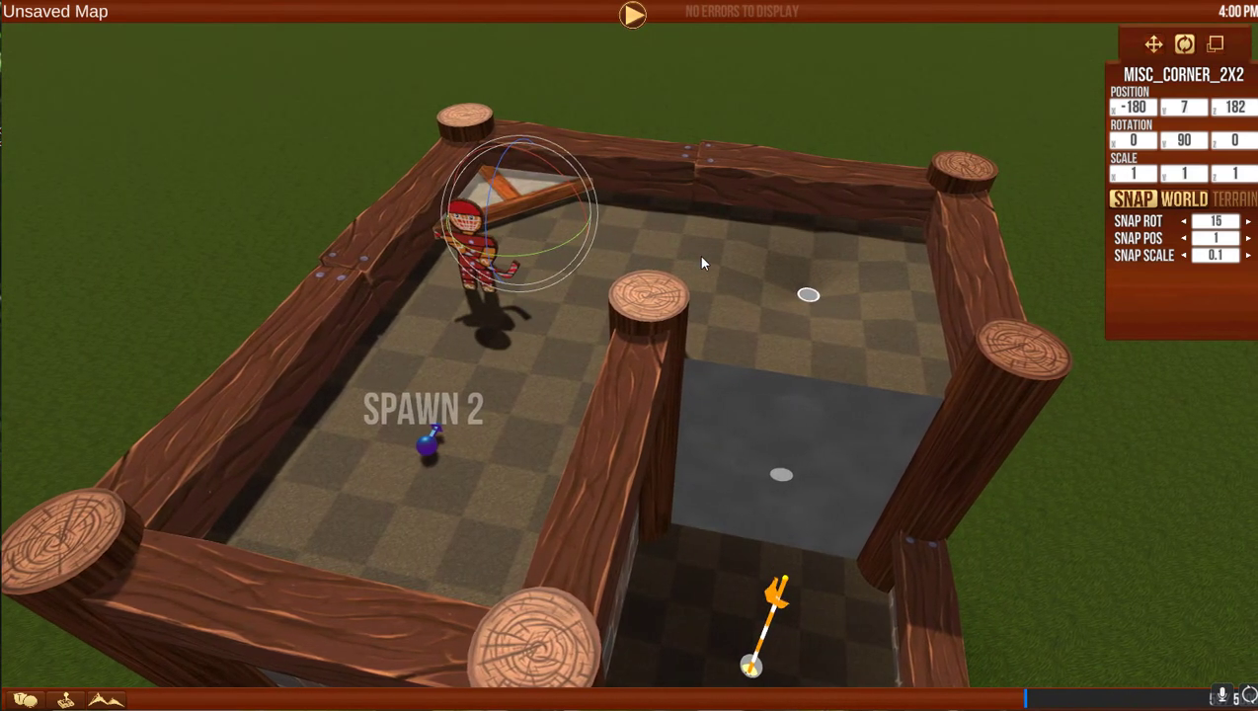
click(25, 700)
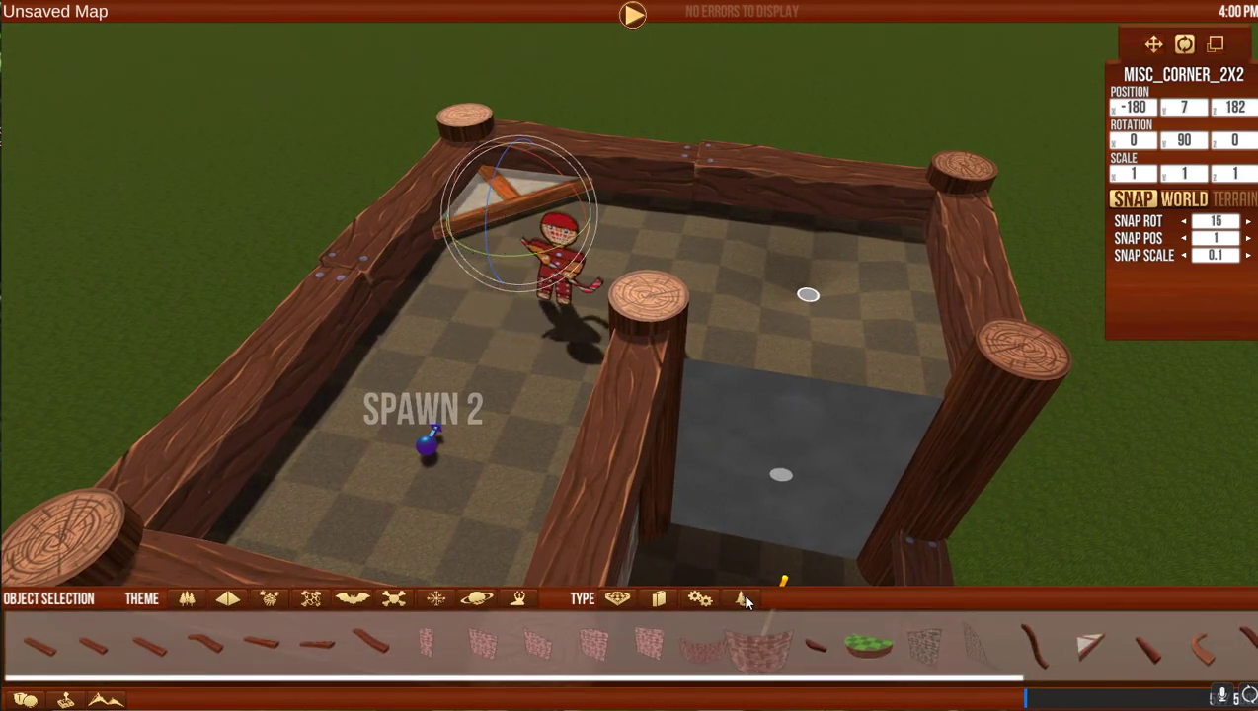
click(738, 599)
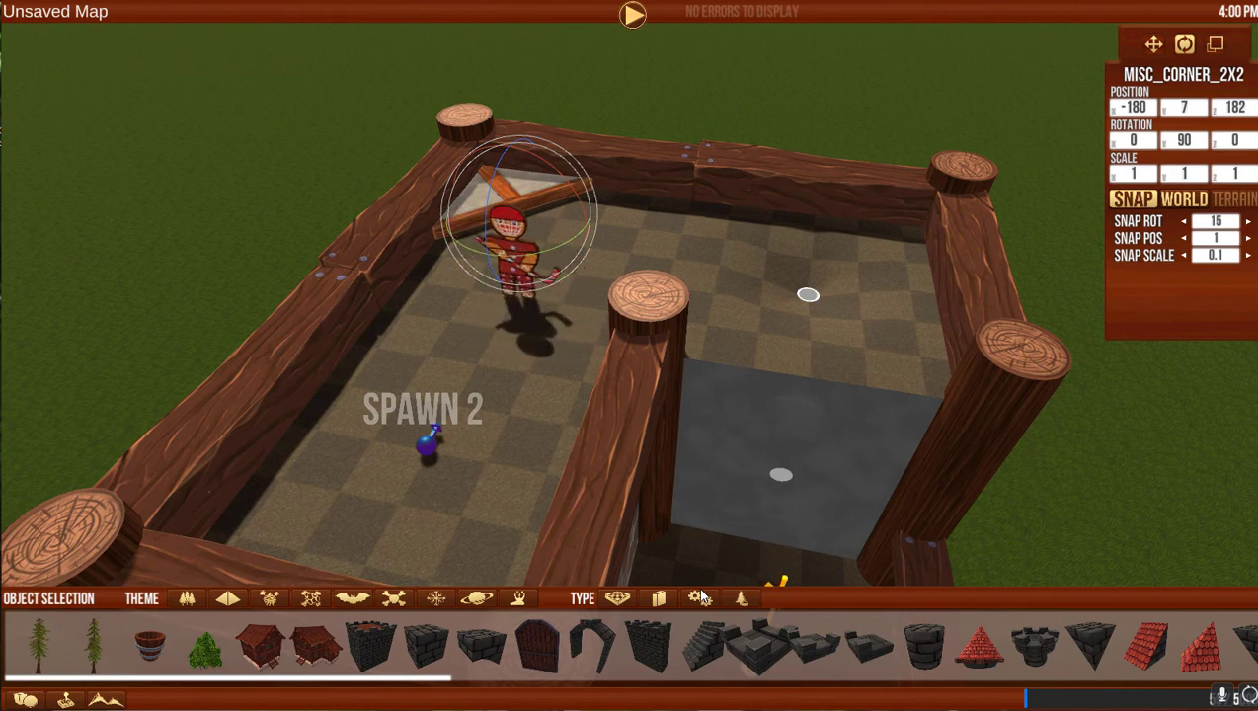
key(a)
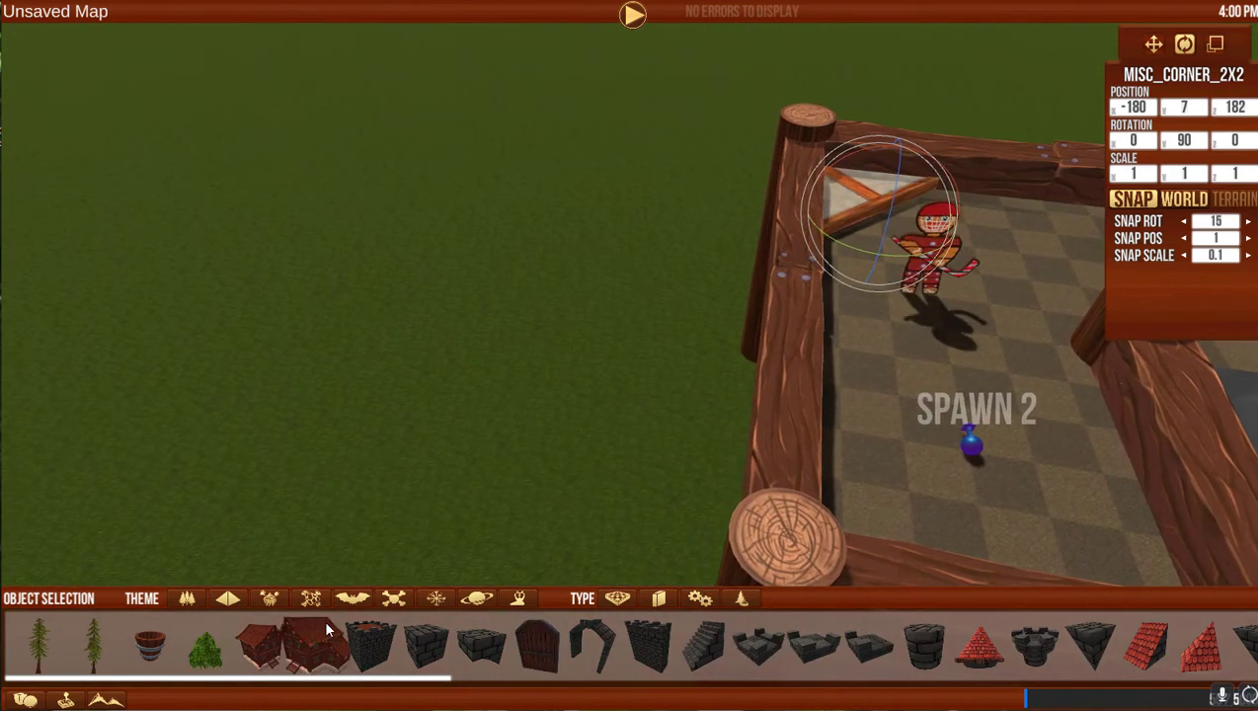
key(s)
right_drag(683, 386, 948, 261)
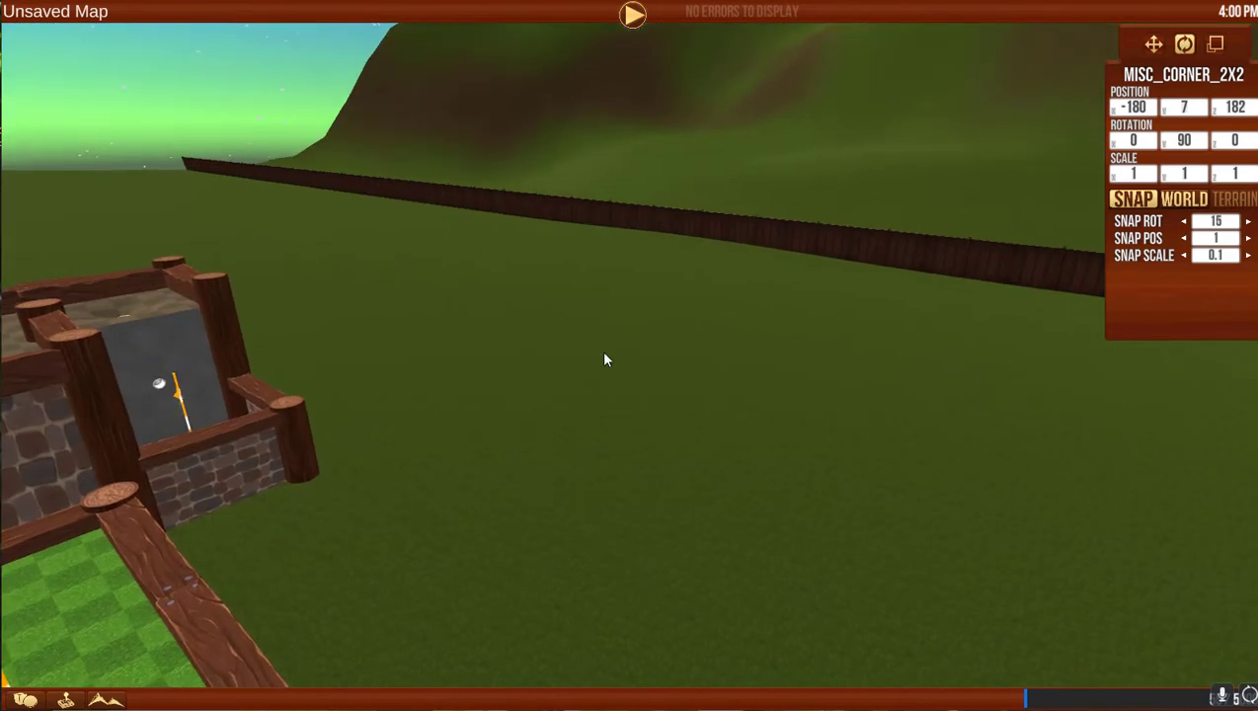
key(s)
click(331, 648)
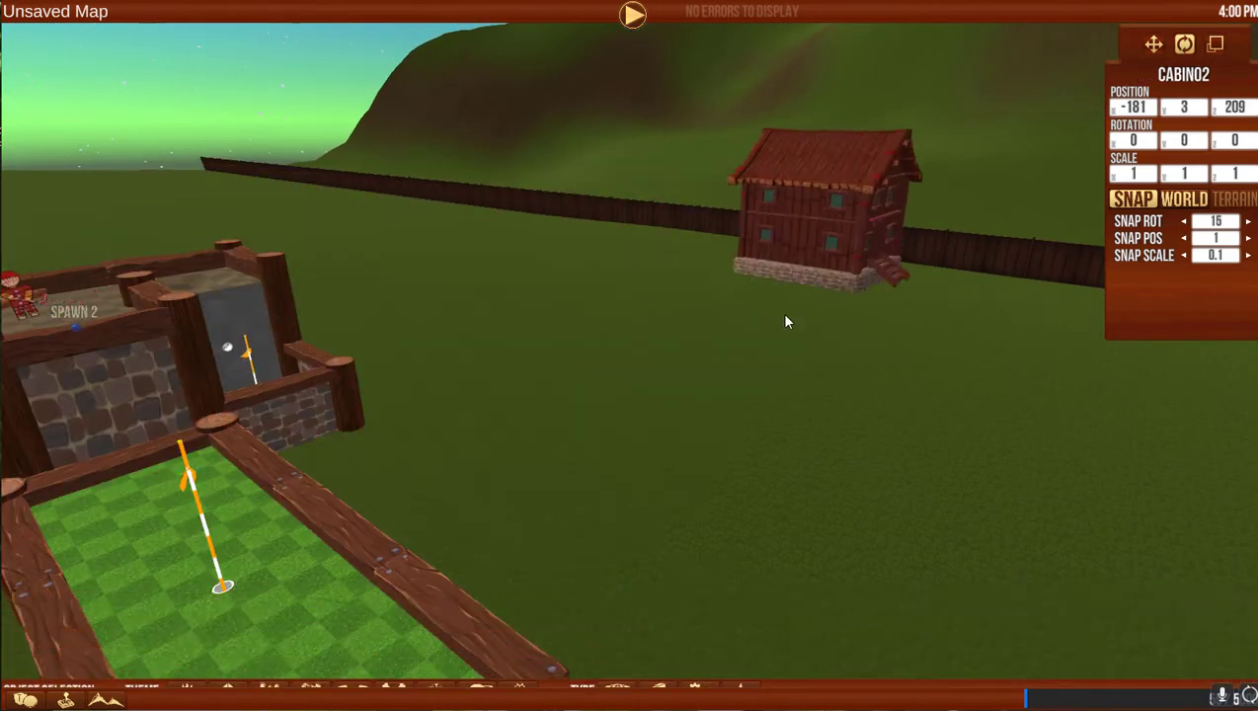
click(735, 376)
Lower the cabin to height 0 so it stands on the ground at X -202, Z 208.
key(d)
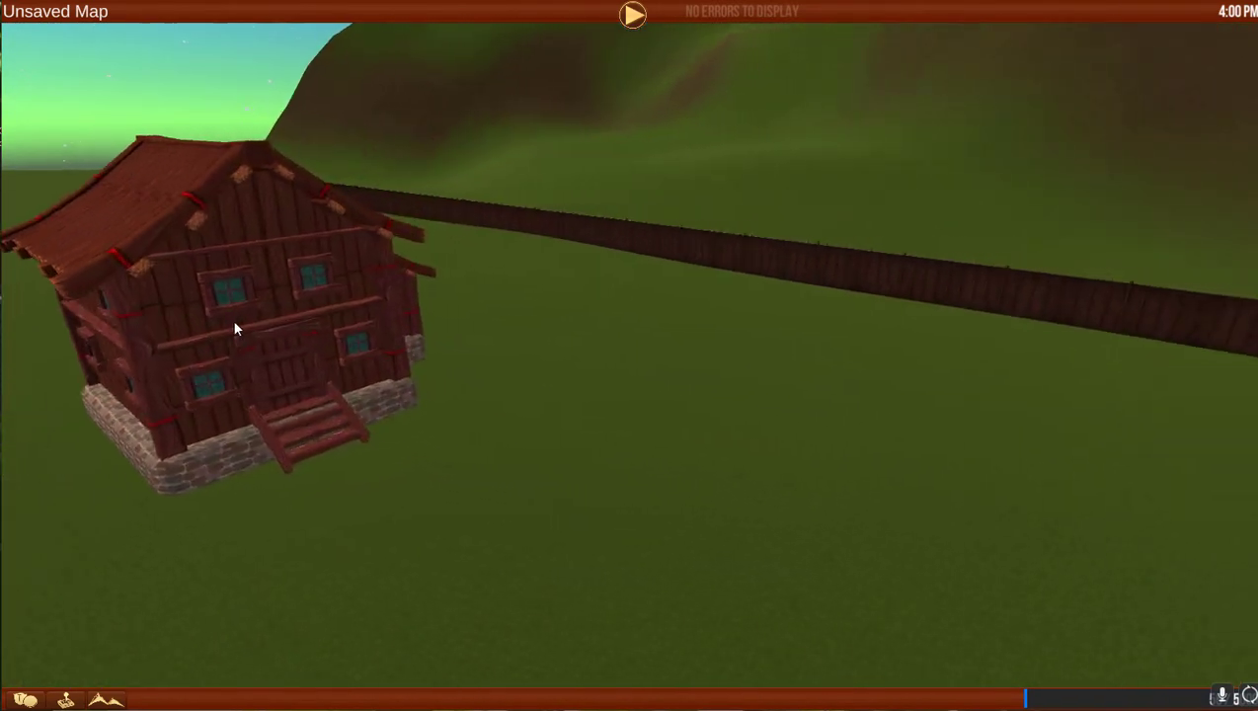
key(a)
click(338, 315)
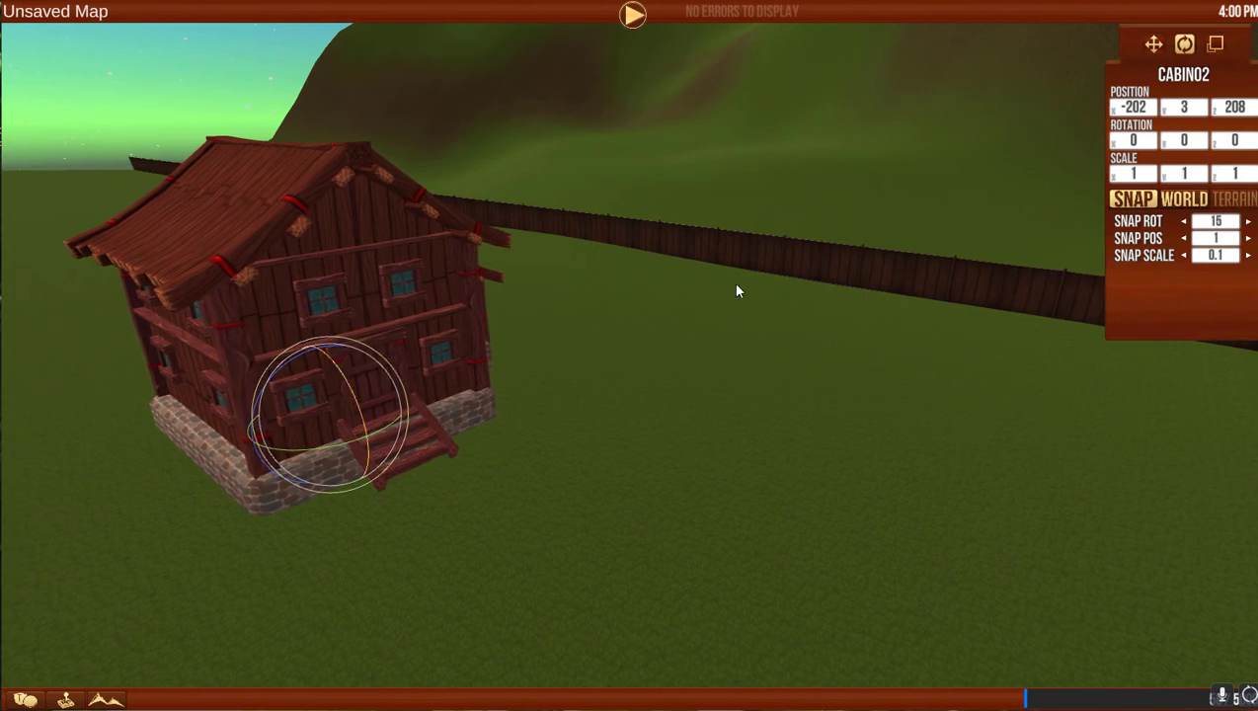
click(1153, 44)
drag(320, 357, 353, 391)
key(a)
key(s)
key(w)
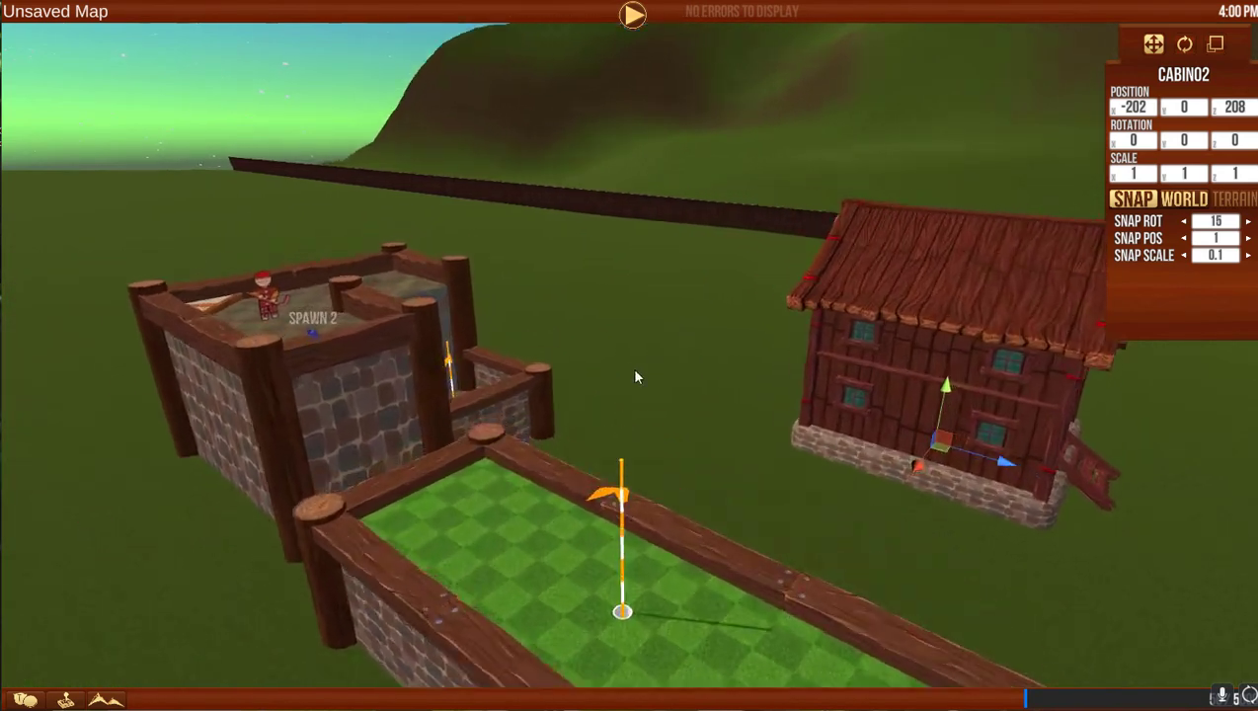
Find the red flowers among the scenery objects and place them beside the raised course.
key(space)
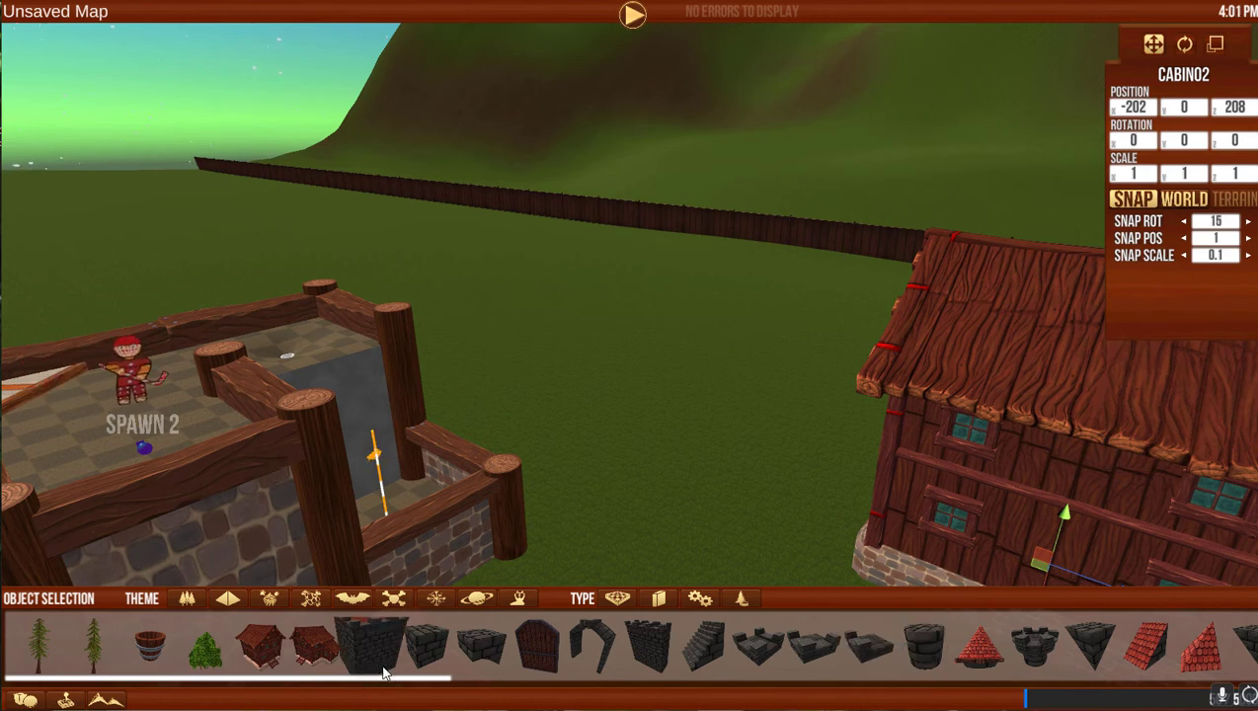
drag(385, 674, 1033, 710)
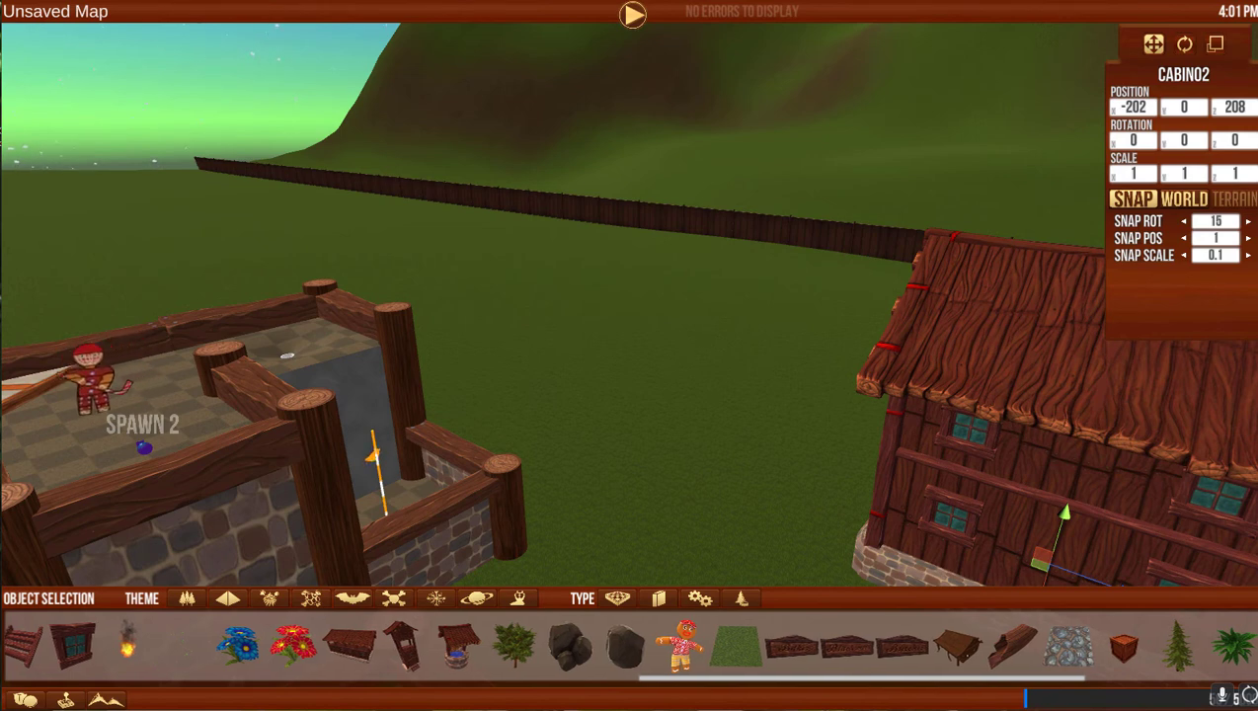
key(a)
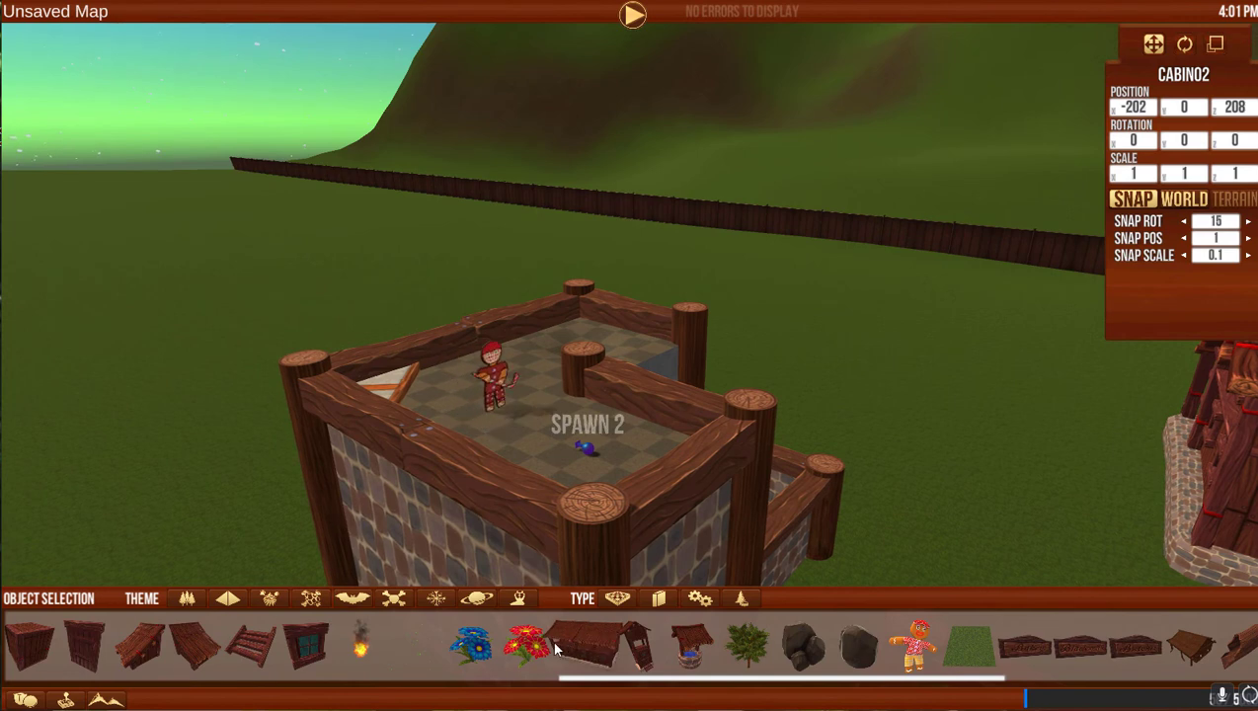
click(520, 647)
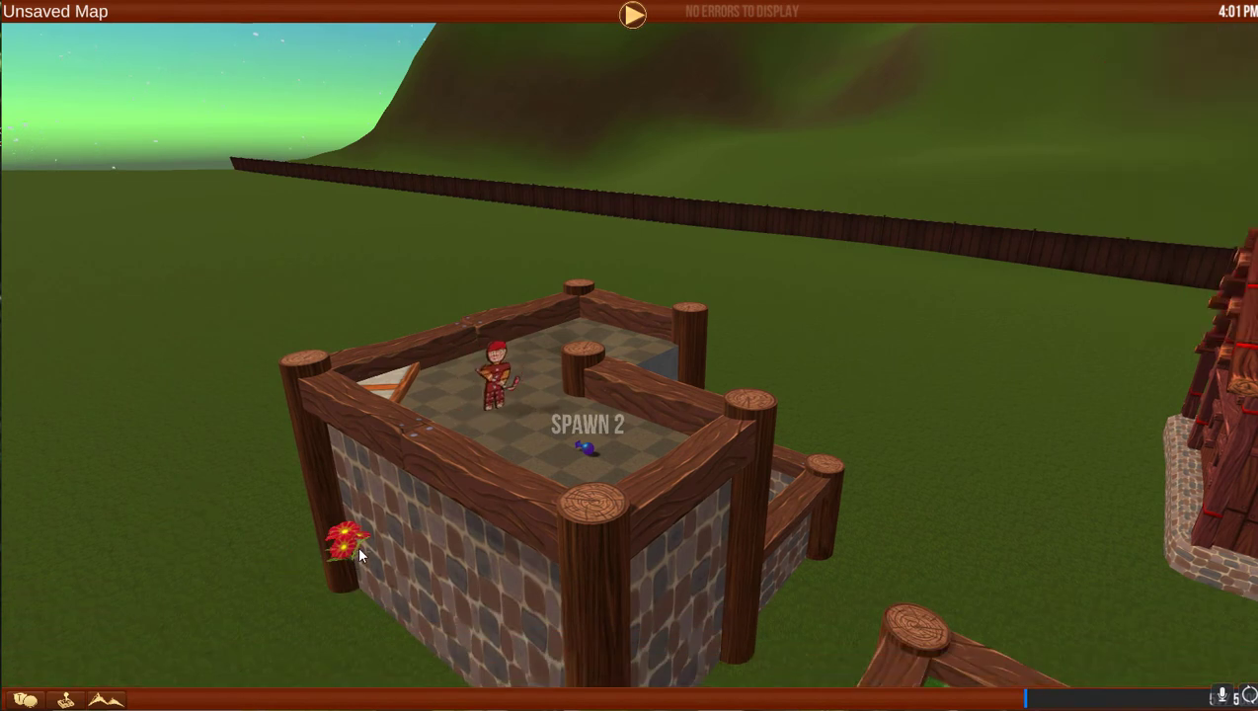
click(357, 544)
Move the red flowers onto the upper floor behind the gingerbread goalie, at position -182, 7, 183.
drag(344, 526, 366, 392)
scroll(381, 413, up, 5)
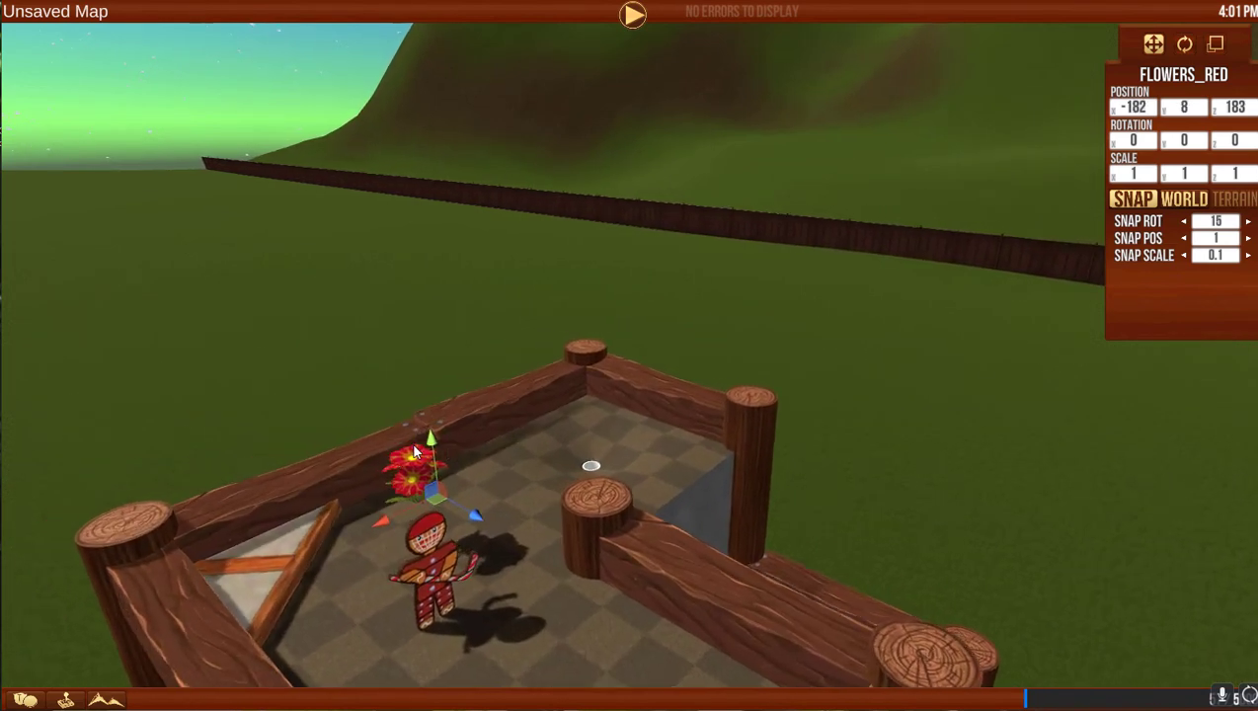
key(a)
mouse_move(555, 465)
mouse_down()
mouse_move(560, 496)
mouse_move(552, 467)
mouse_up()
key(d)
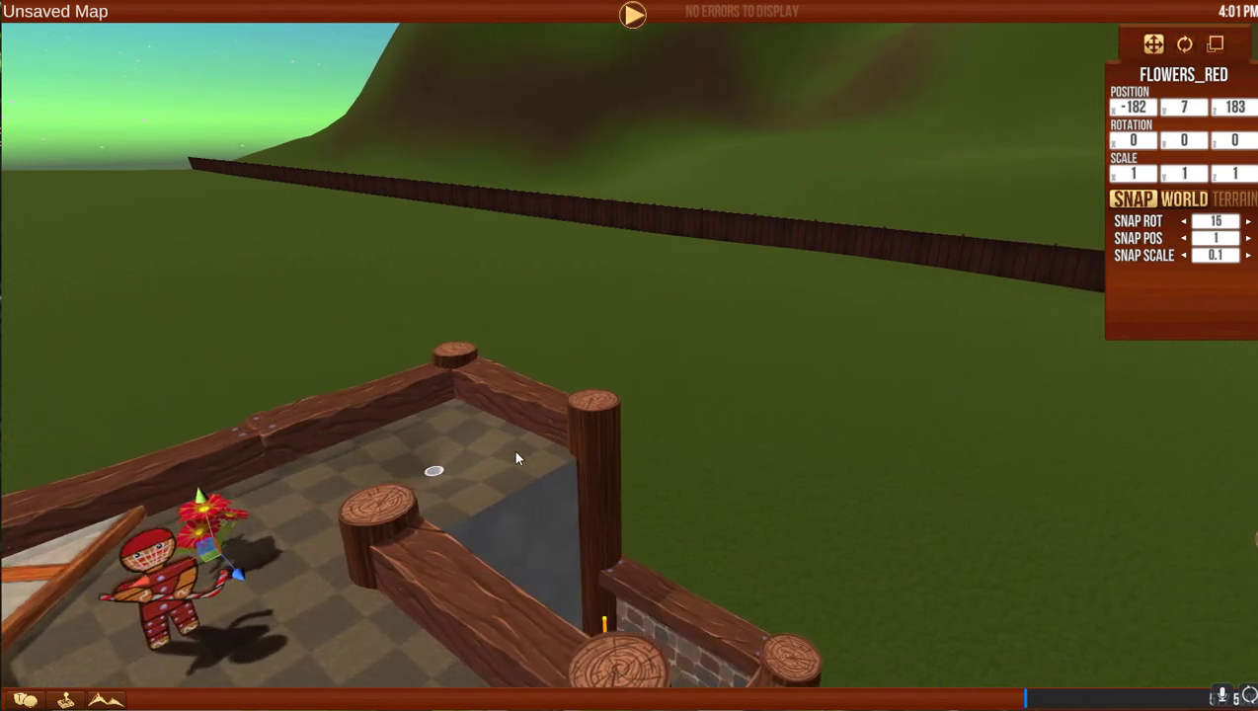
key(d)
right_drag(402, 429, 262, 403)
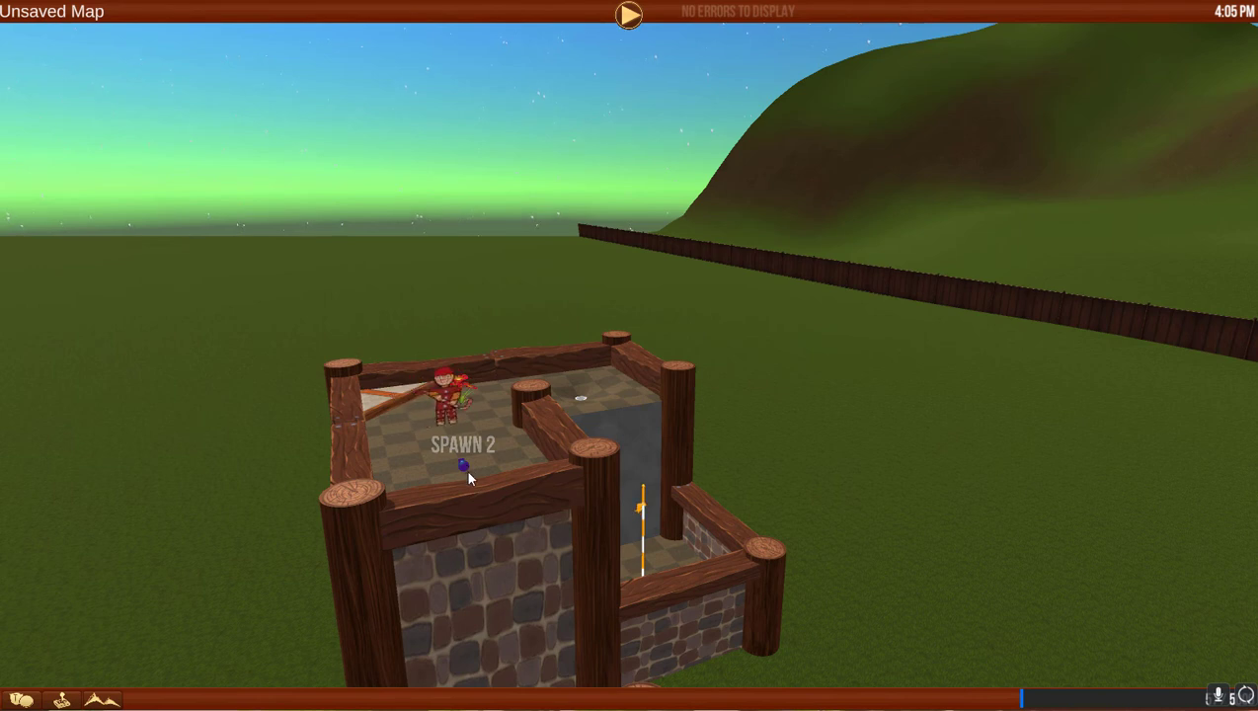
Playtest the map from spawn 1 and on the raised second hole, and return to the editor.
click(628, 15)
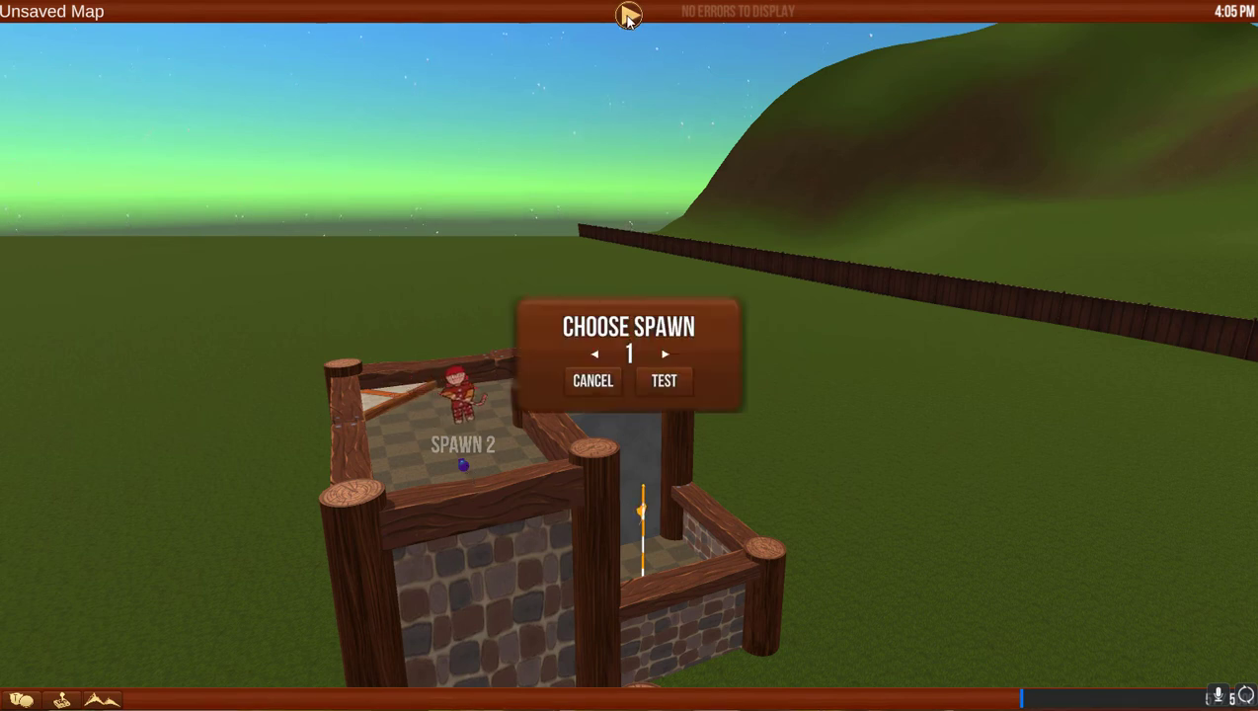
click(664, 380)
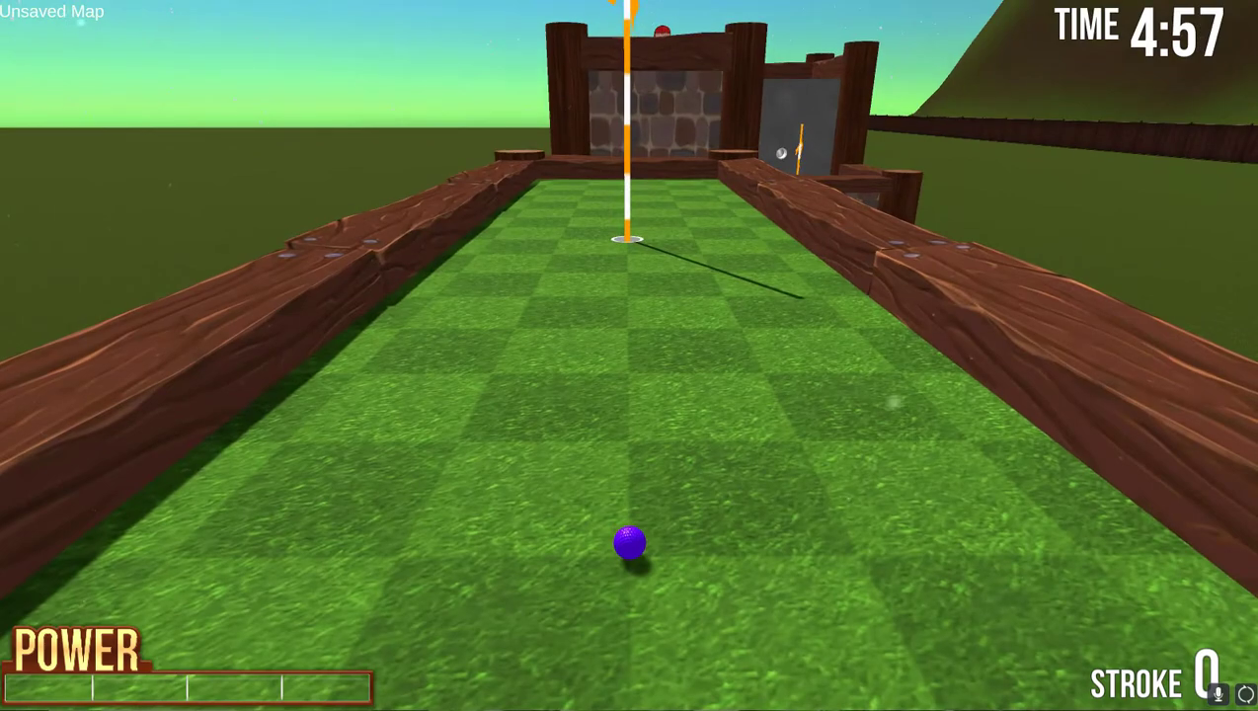
mouse_move(629, 356)
mouse_down()
mouse_move(629, 380)
mouse_move(629, 355)
mouse_up()
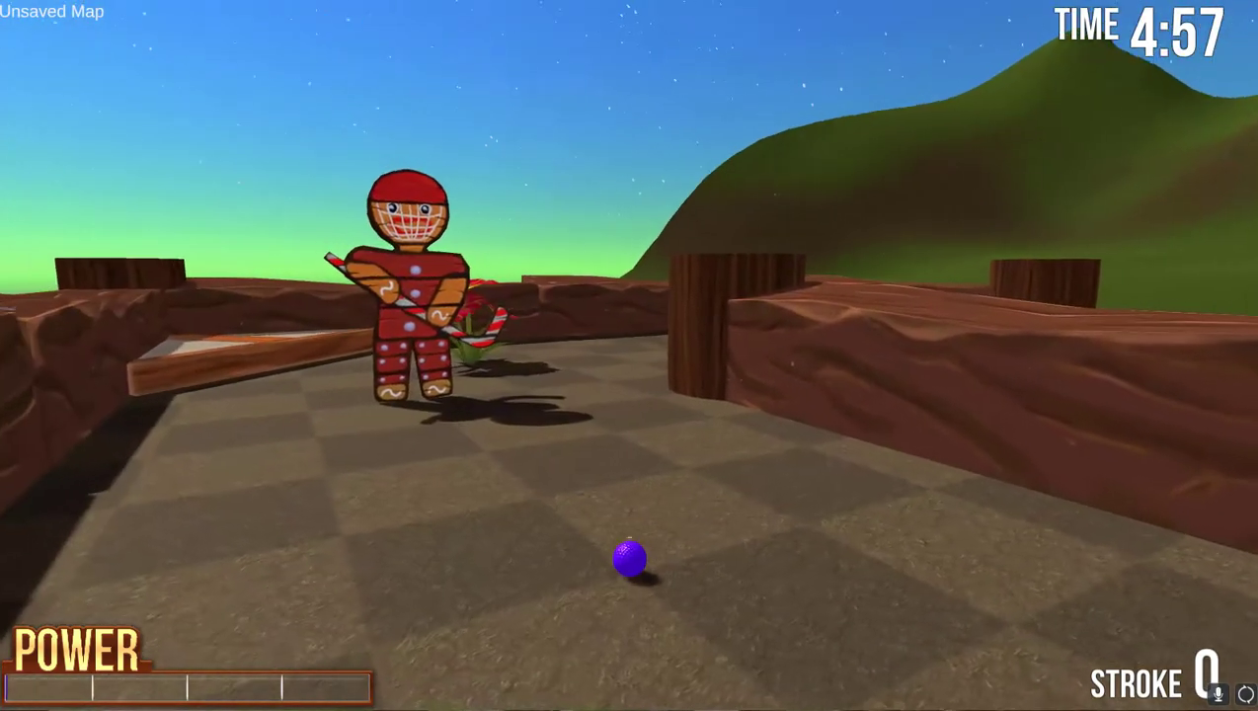
click(629, 355)
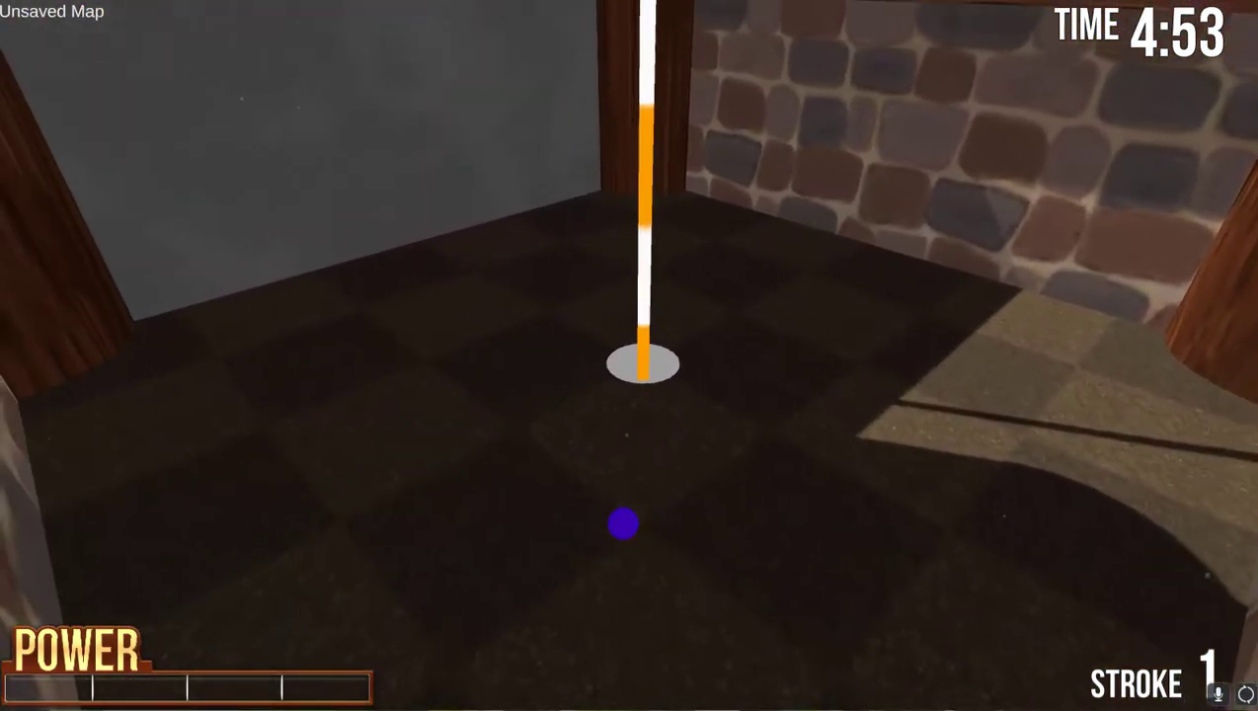
click(629, 355)
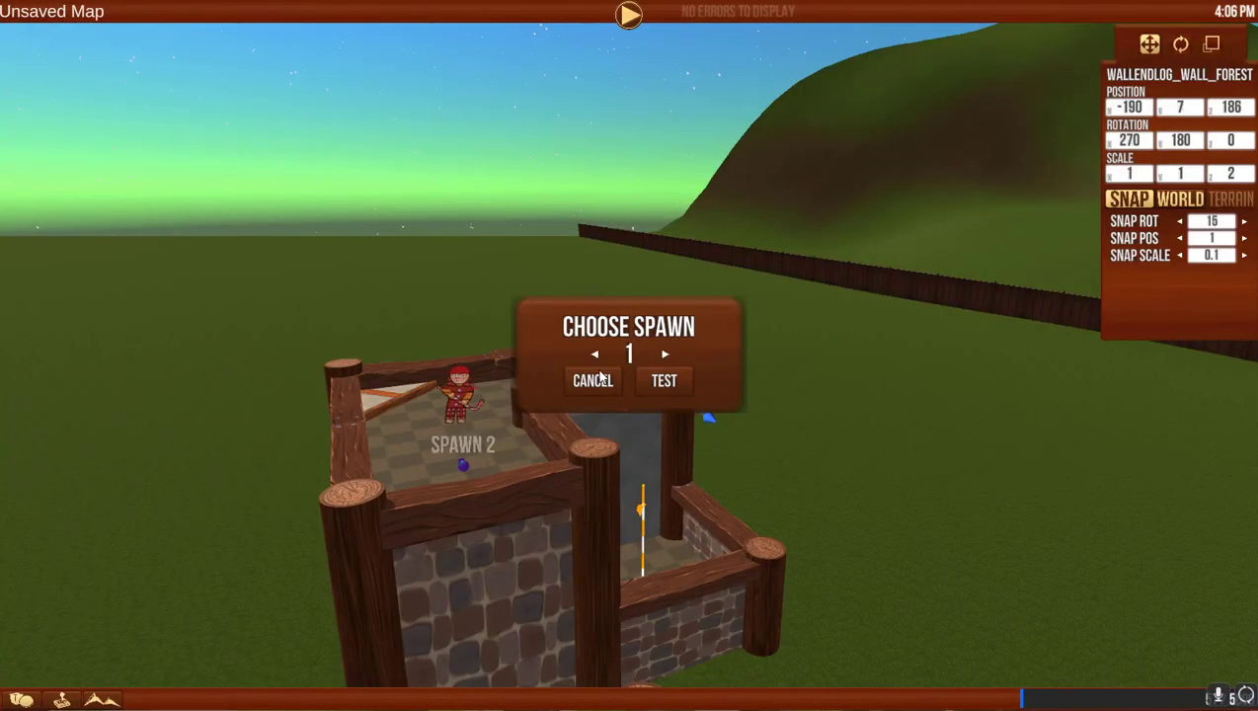
click(594, 383)
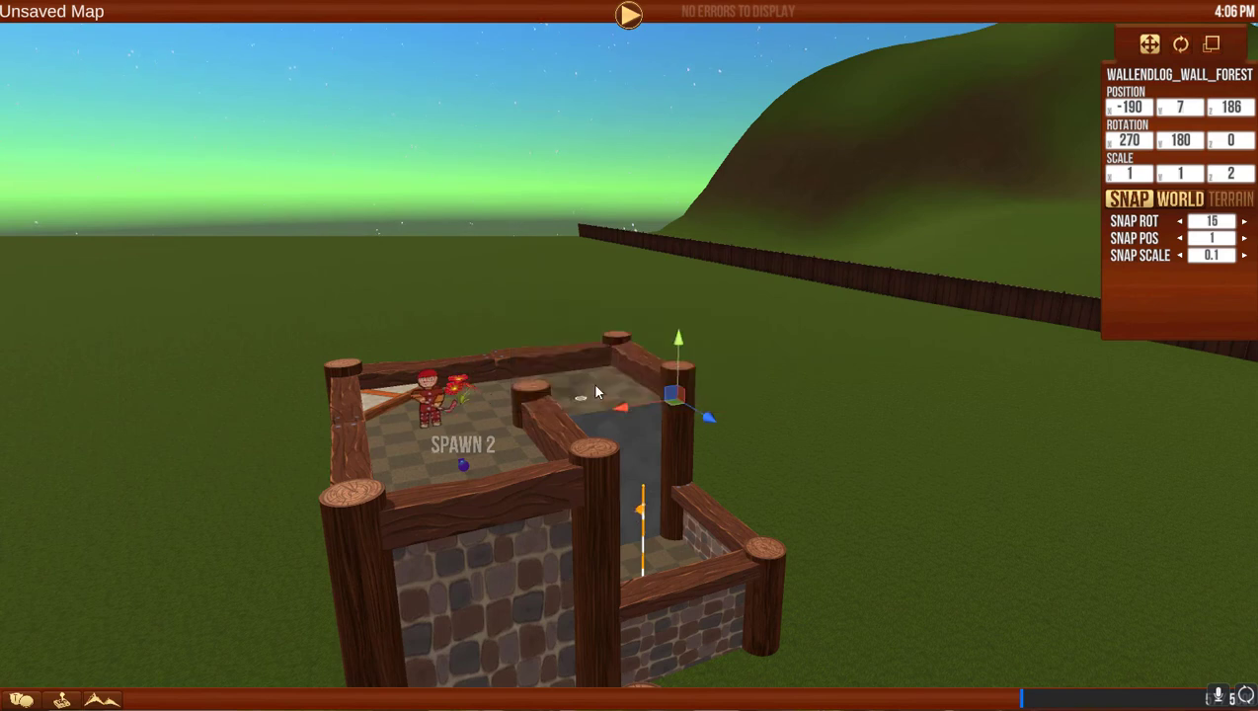
Set the map's skybox to Oasis and its music to Candyland.
key(Escape)
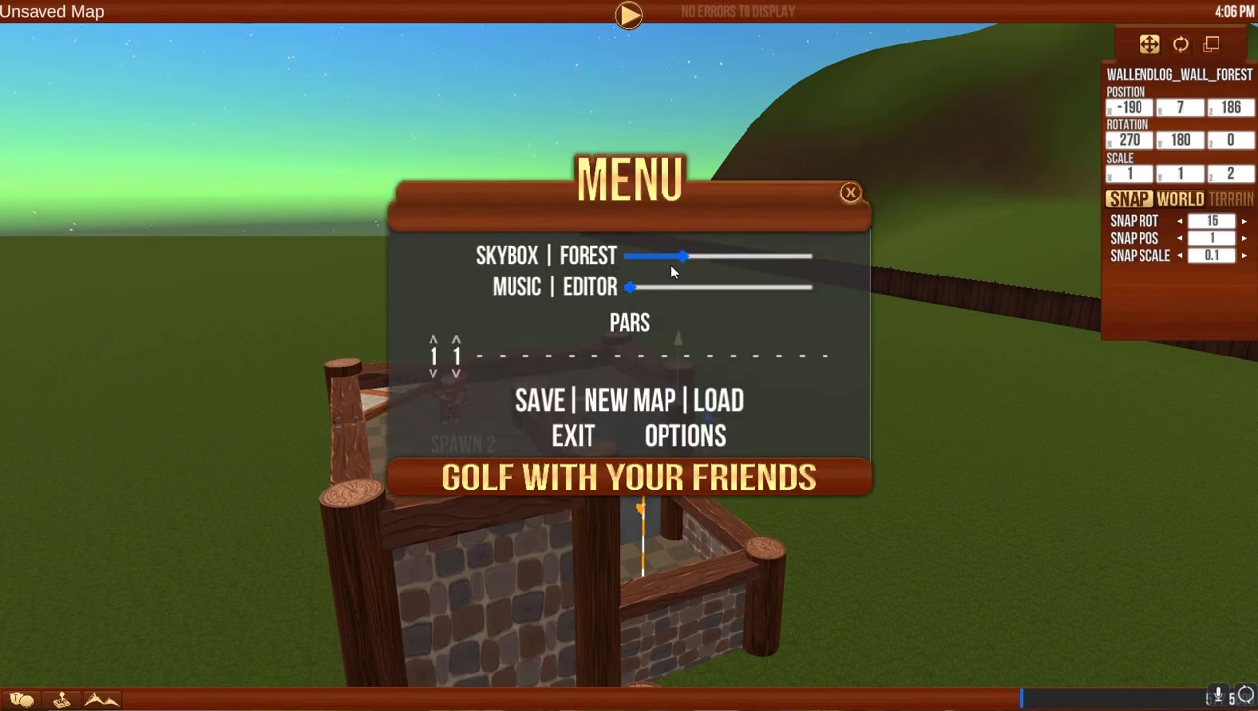
drag(684, 254, 719, 255)
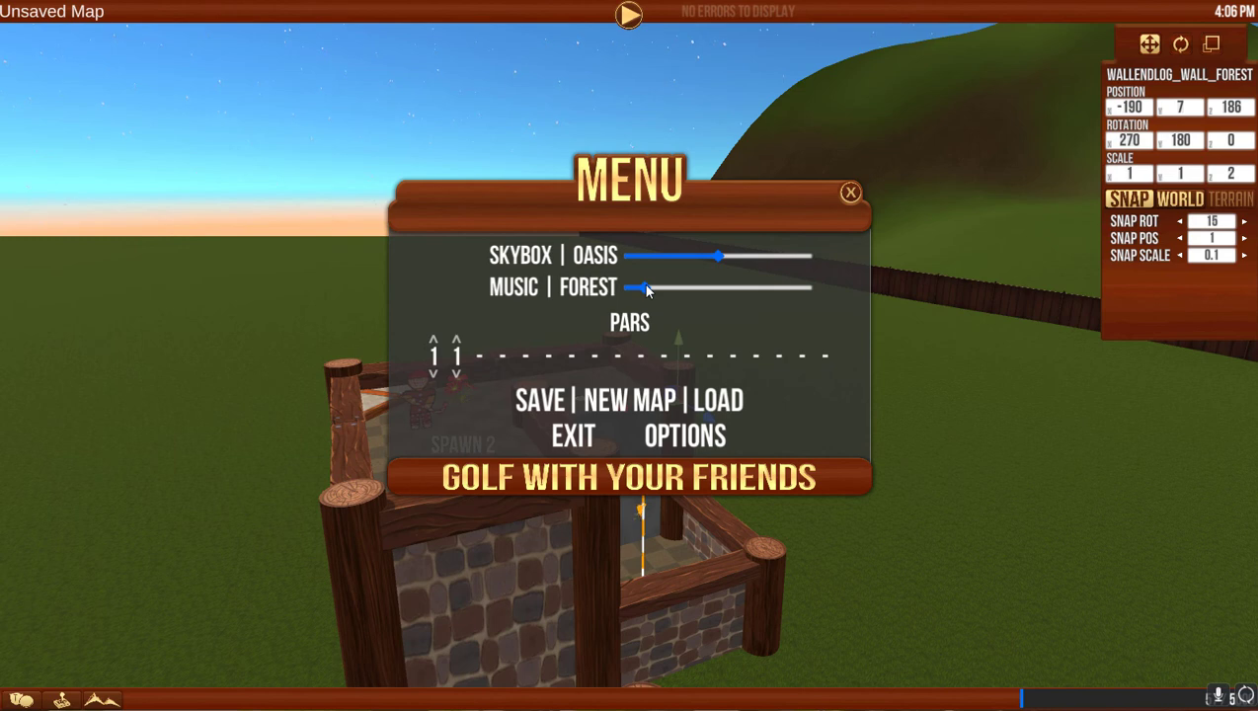
drag(645, 287, 700, 288)
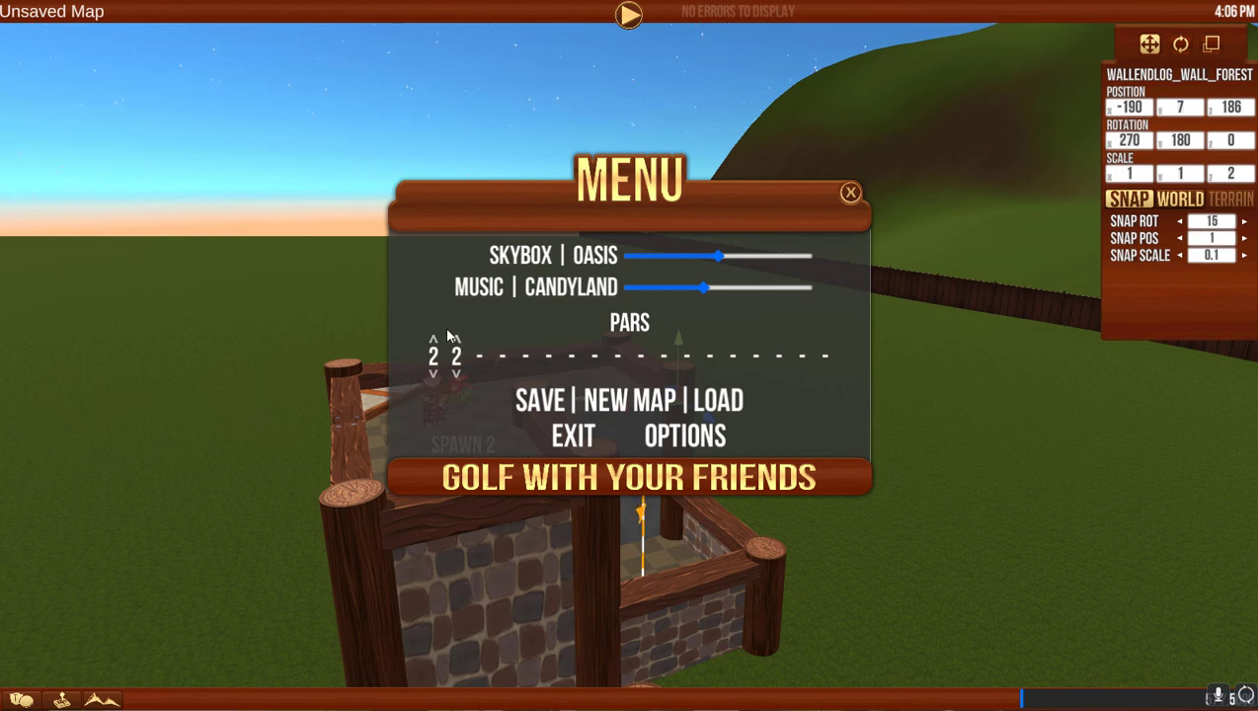
Save the map under the name "Demo Course".
click(541, 400)
click(539, 254)
text(Demo Course)
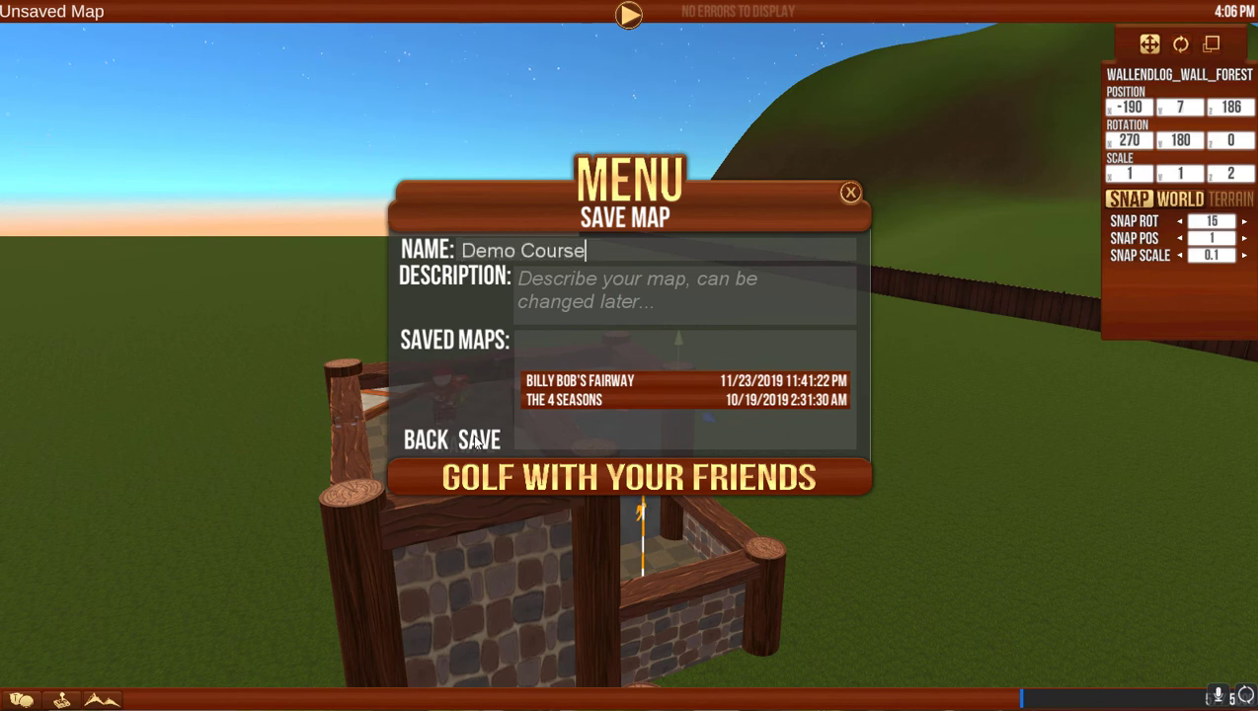
click(482, 441)
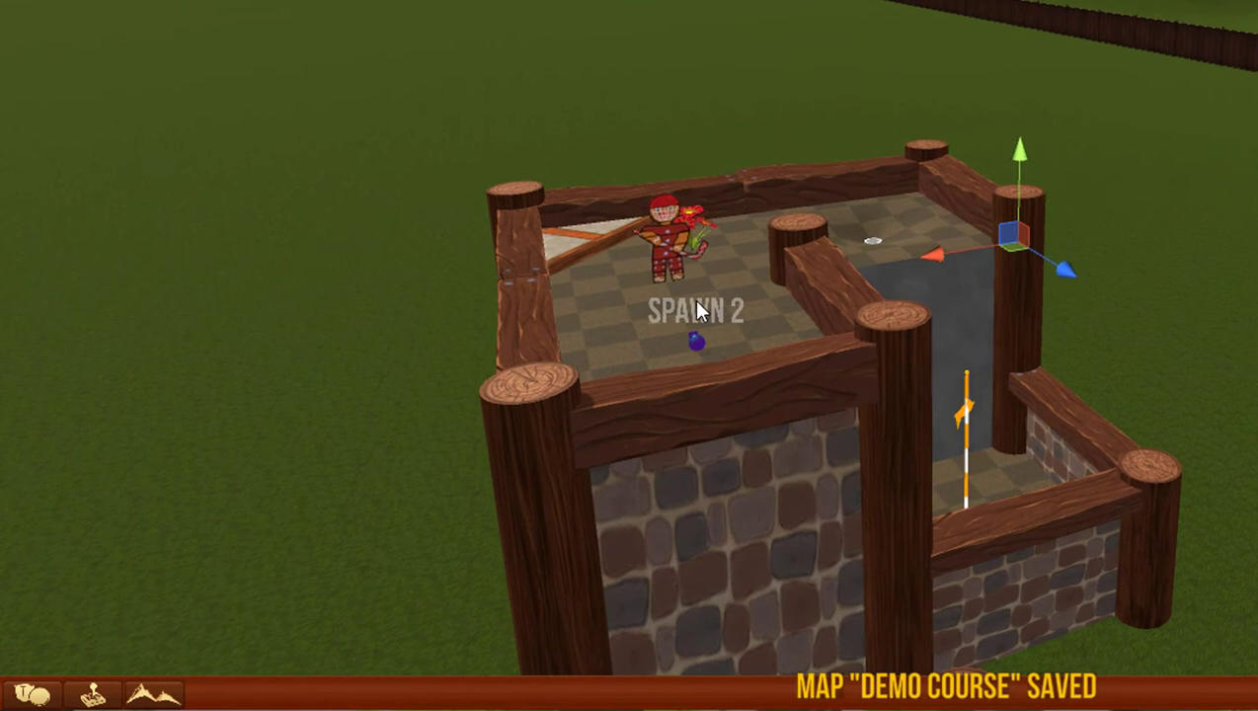
Place the Workshop preview camera on the ground between the first hole and the house, at position -180, 3, 222.
click(92, 695)
click(92, 693)
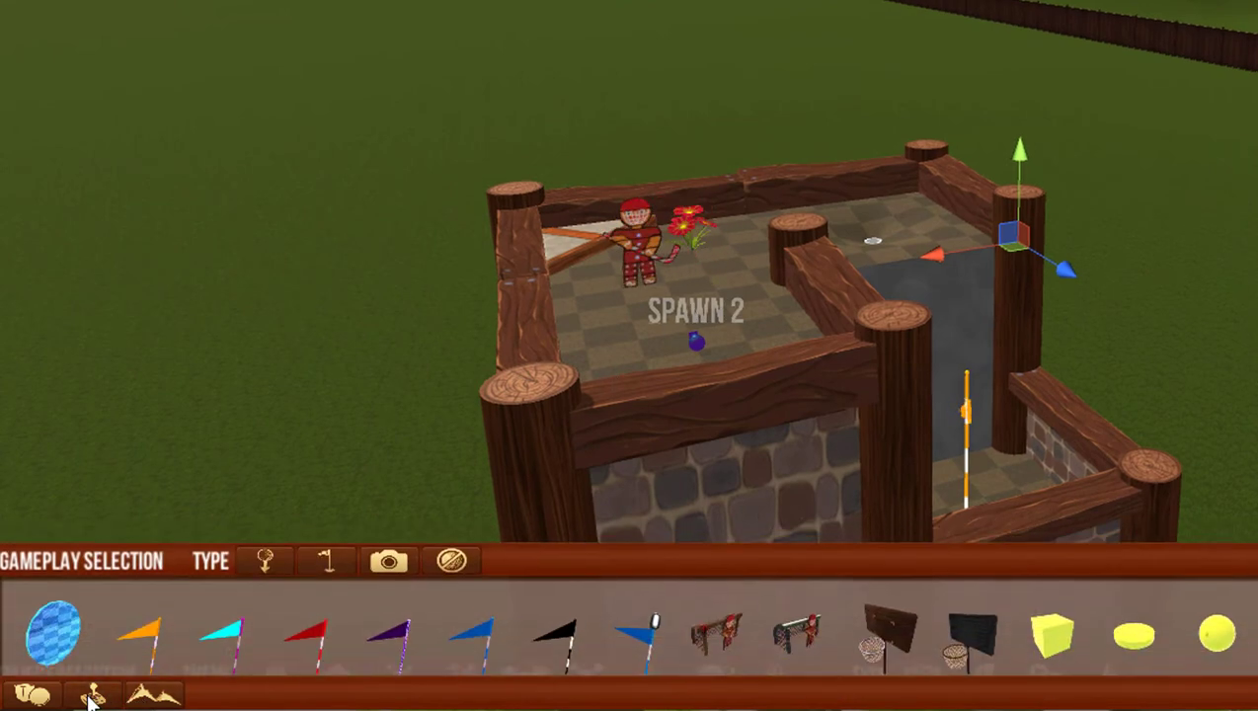
click(387, 542)
key(s)
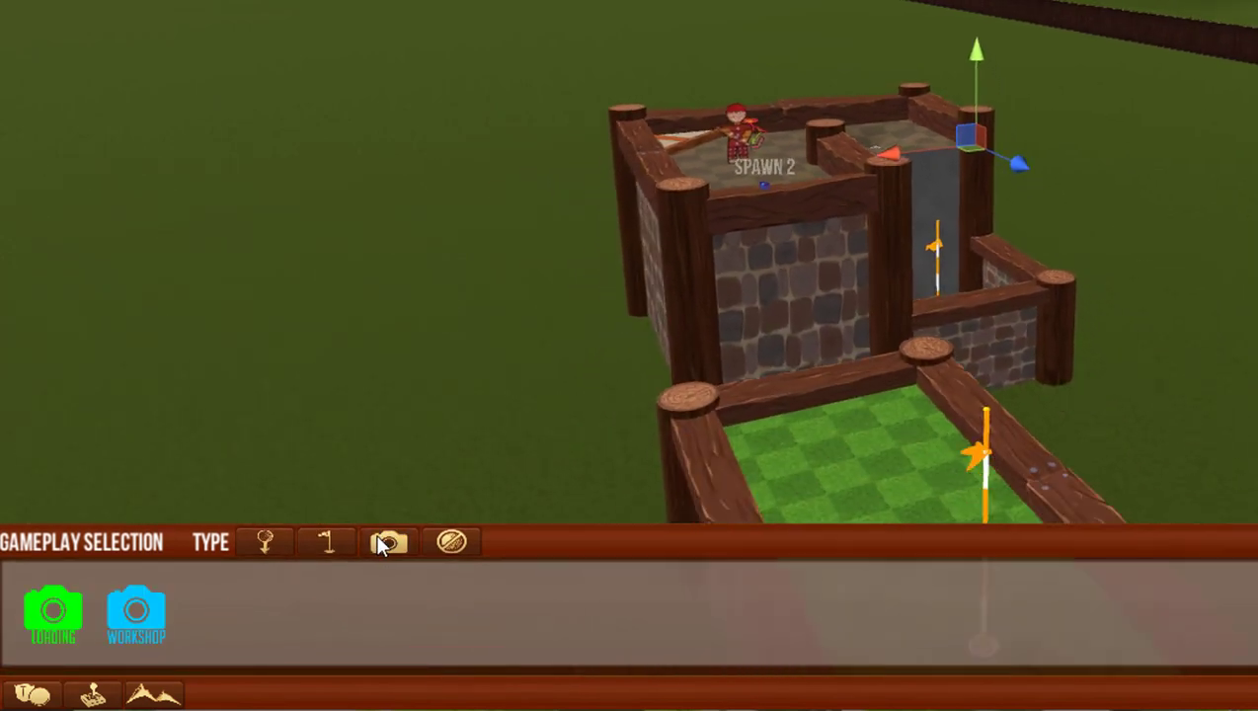
key(d)
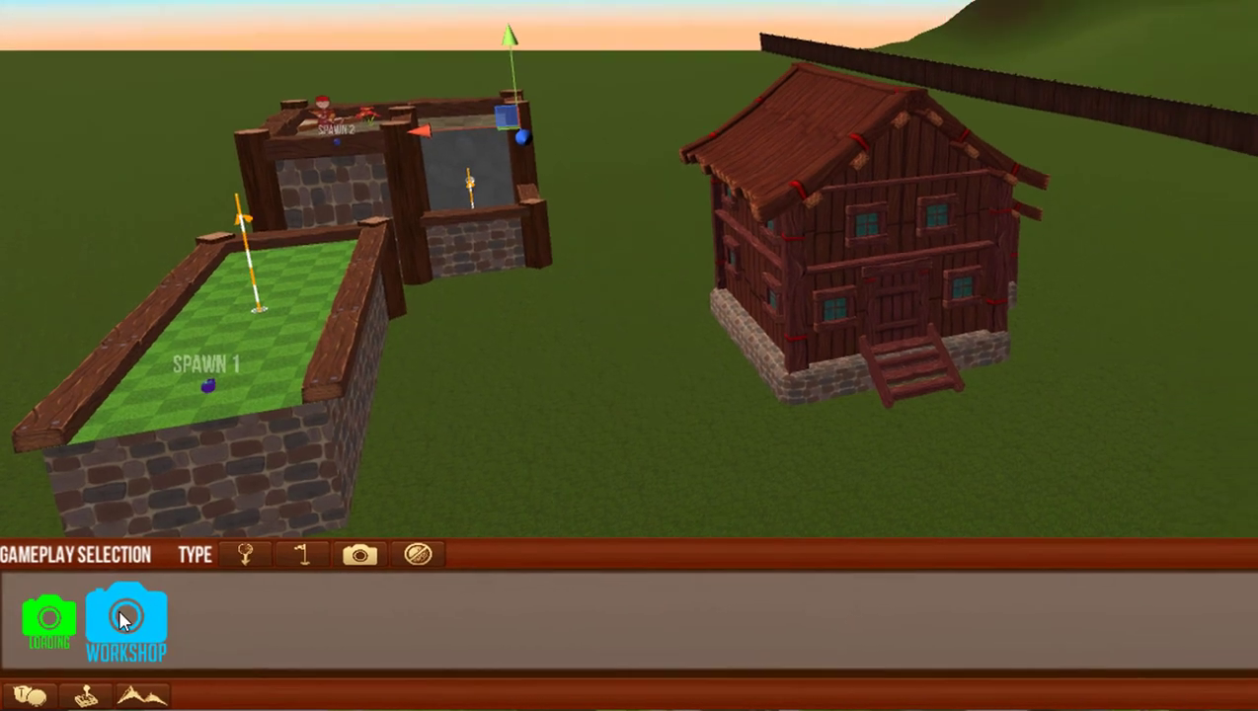
click(131, 614)
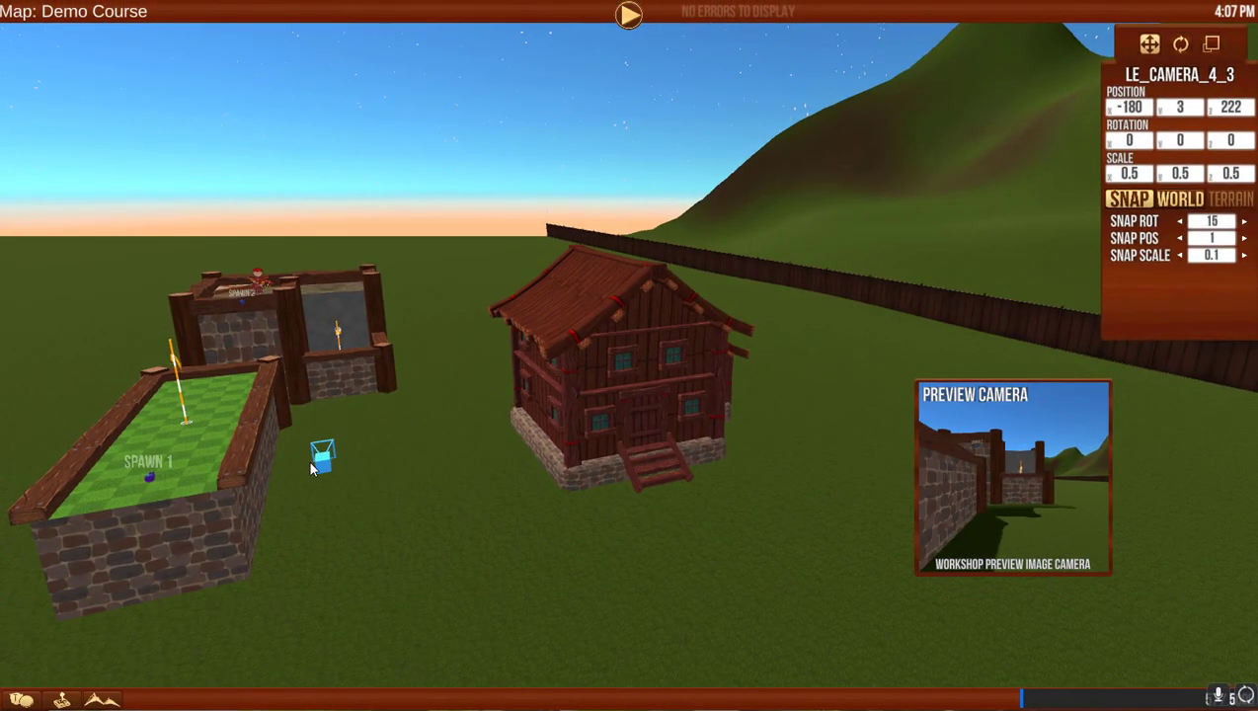
Move the Workshop camera to -189, 8, 208 and rotate it to 345, 345, 0 so it frames the holes.
drag(386, 426, 384, 424)
drag(371, 374, 389, 272)
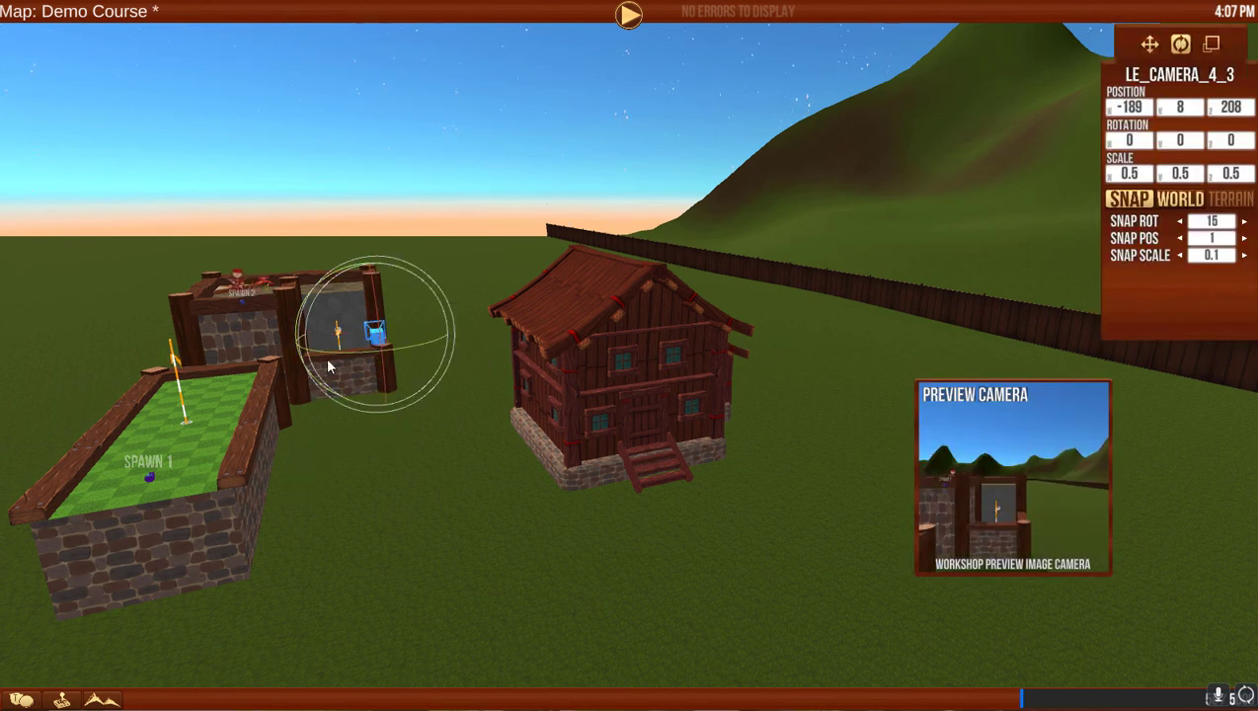
drag(332, 354, 402, 348)
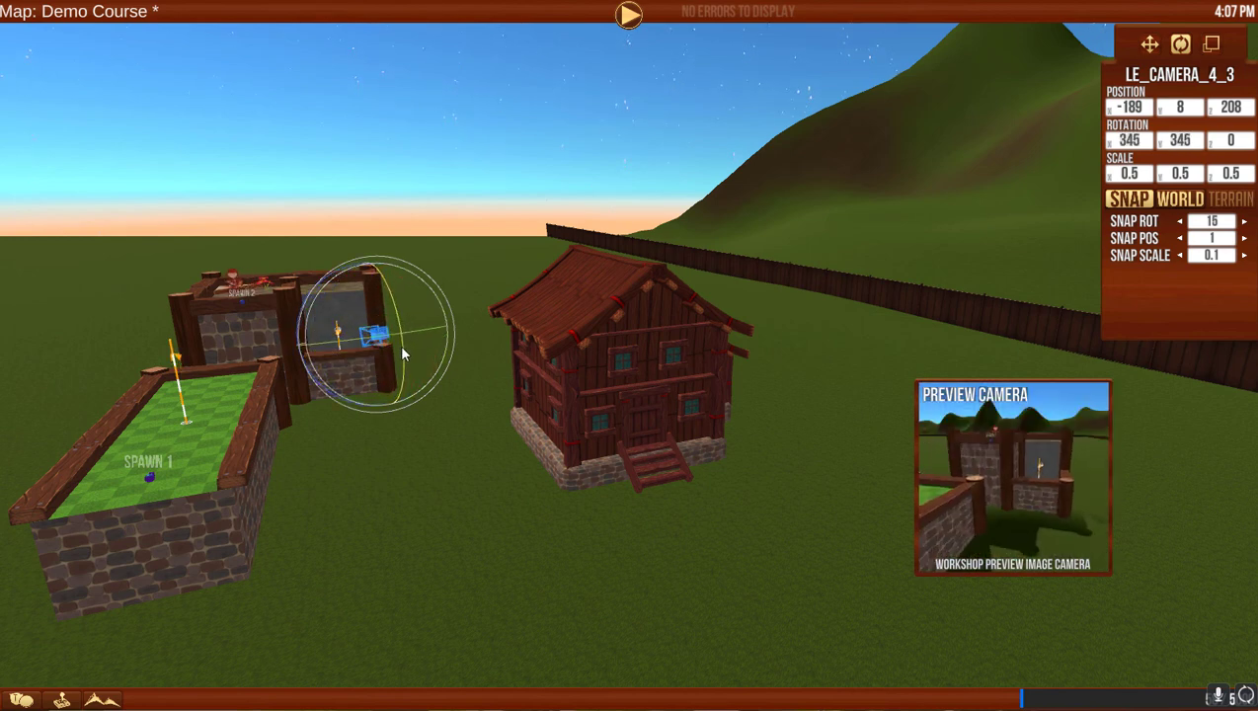
Place the Loading camera on the grass on the side of the holes opposite the house, at position -171, 3, 203.
click(242, 542)
key(a)
click(30, 636)
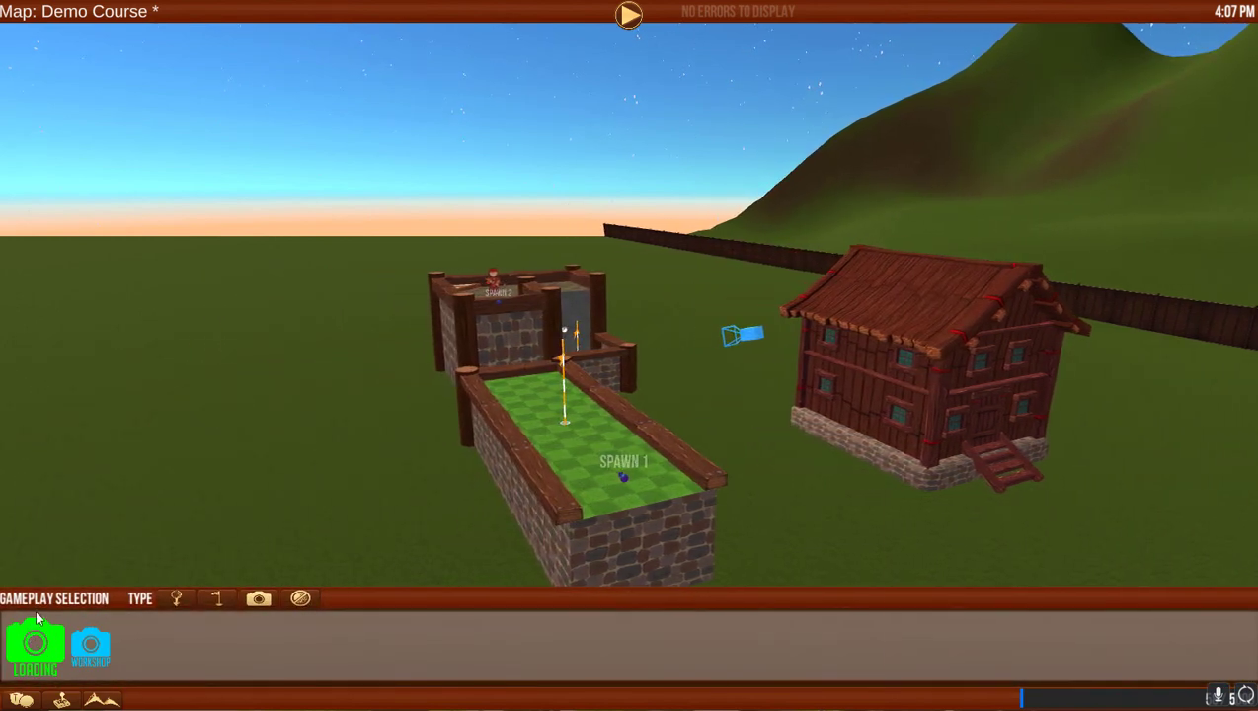
drag(35, 644, 375, 454)
click(373, 452)
Raise the Loading camera to height 11 and rotate it to 345, 45, 0 so it looks down on the holes.
click(1149, 45)
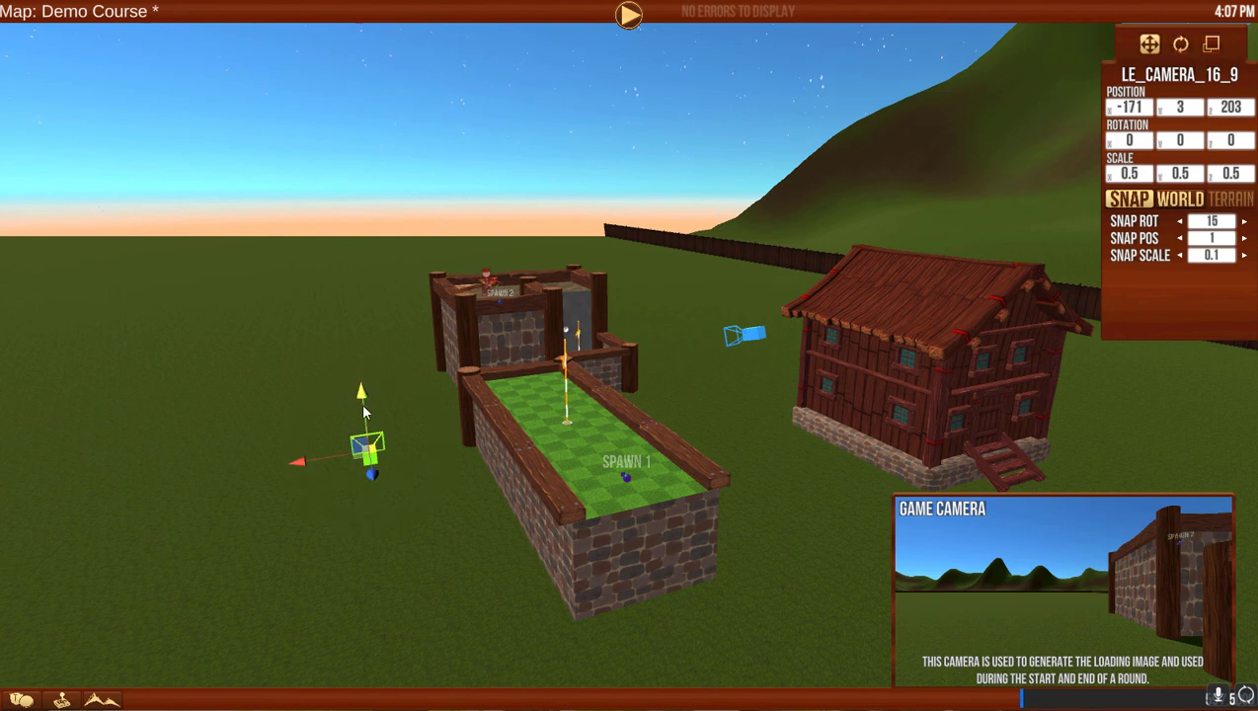
drag(363, 404, 389, 371)
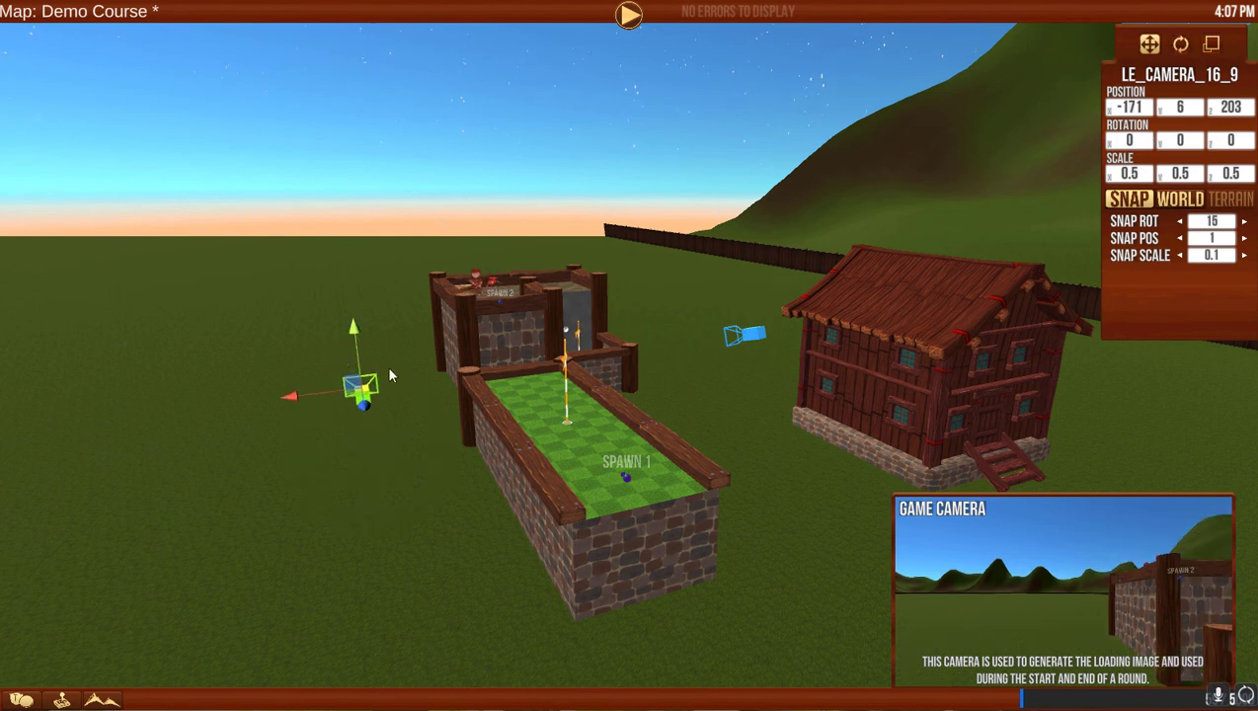
click(1174, 48)
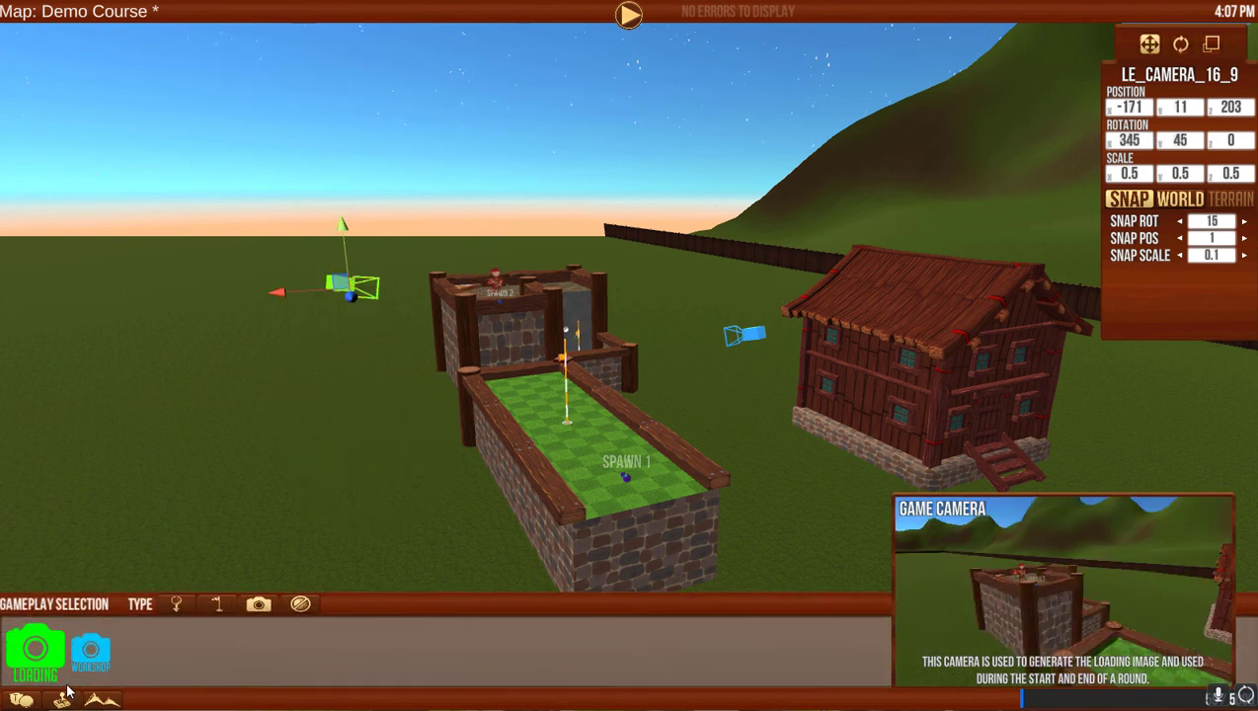
Open the save settings for the Demo Course map.
key(Escape)
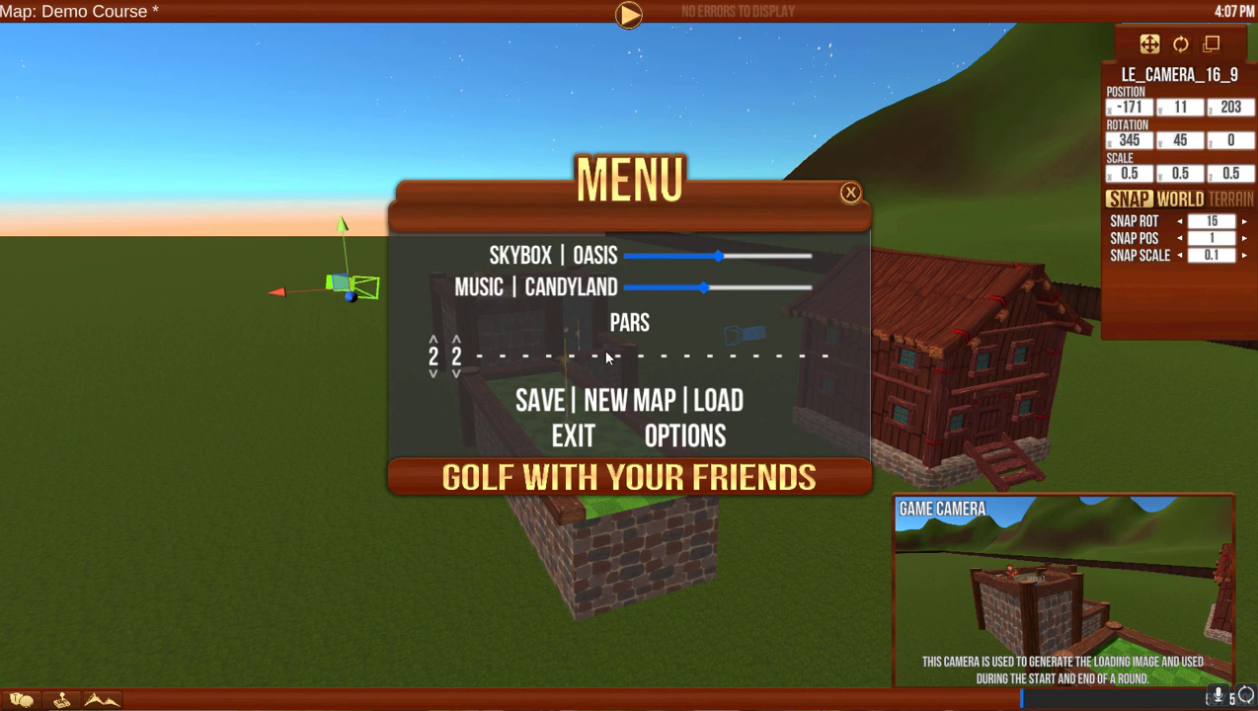
click(545, 400)
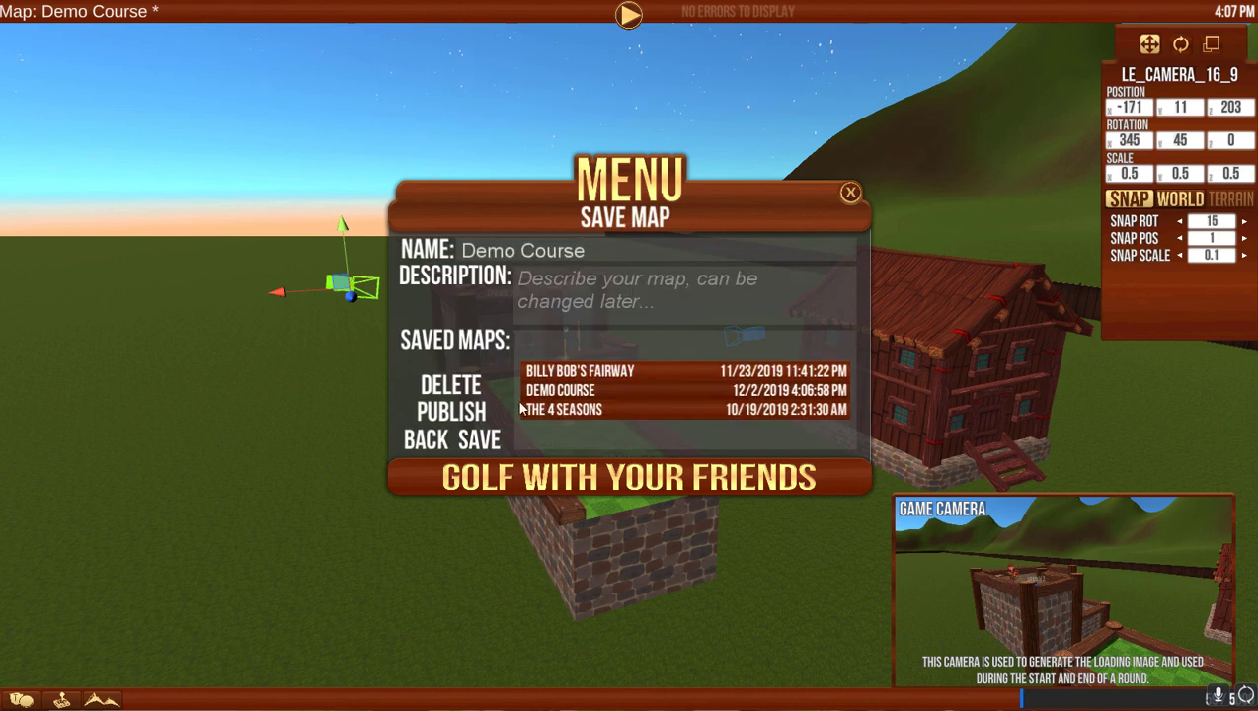